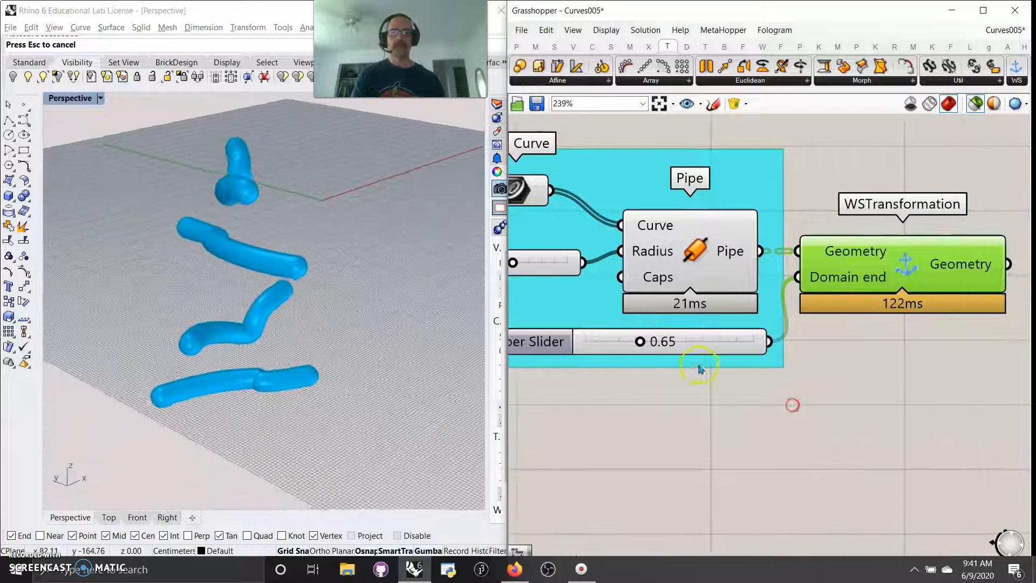
- Set the slider feeding WSTransformation's Domain end to 0.93, and select the Curve component to preview the source curves
left_click_drag(640, 342, 662, 346)
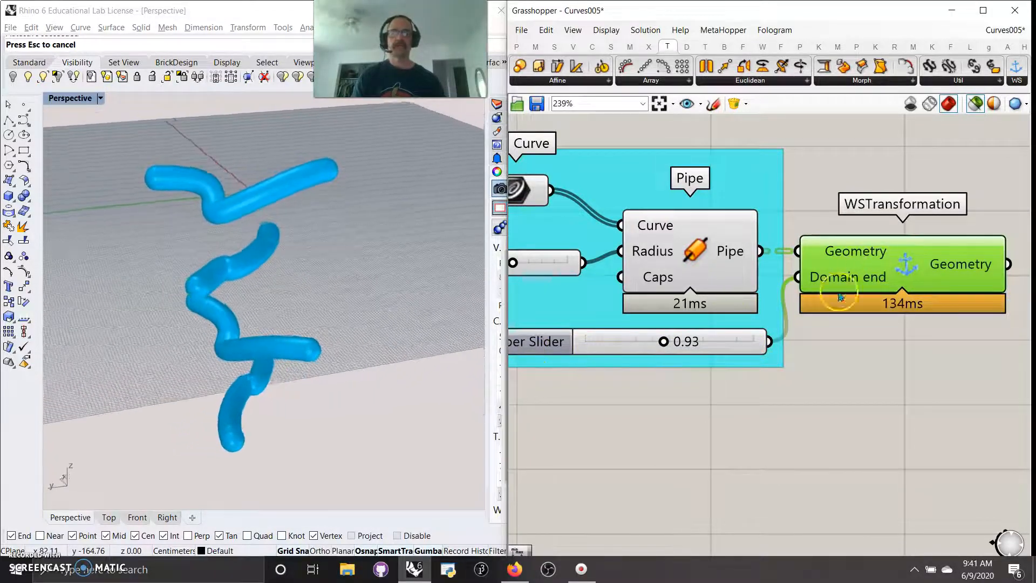
right_click_drag(809, 444, 883, 462)
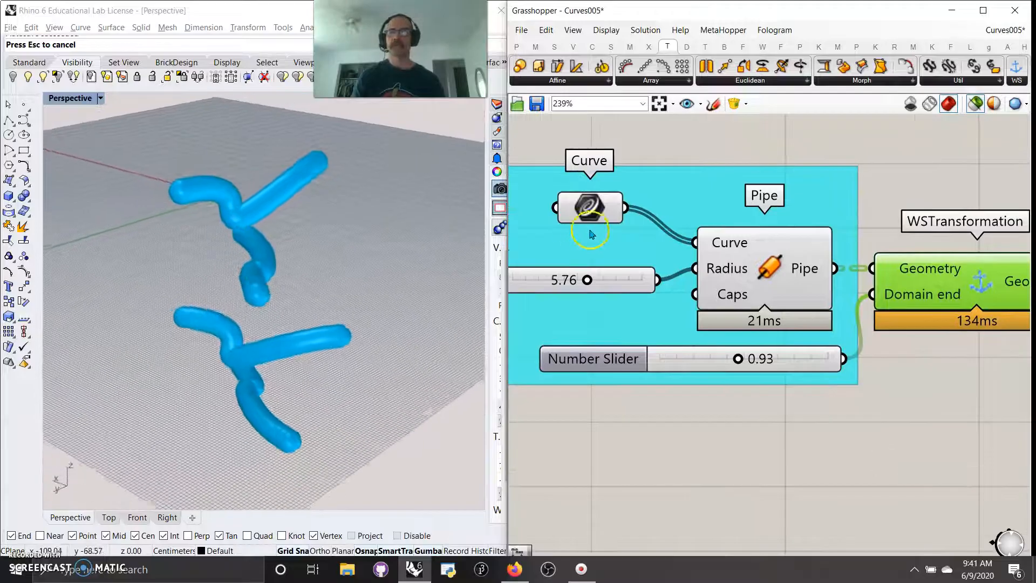
left_click(588, 209)
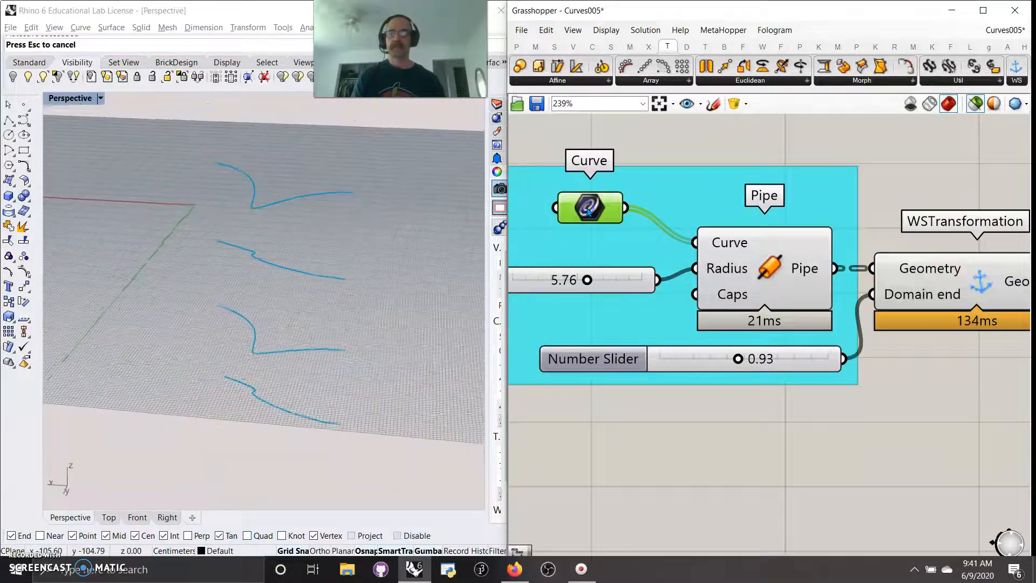
left_click(88, 47)
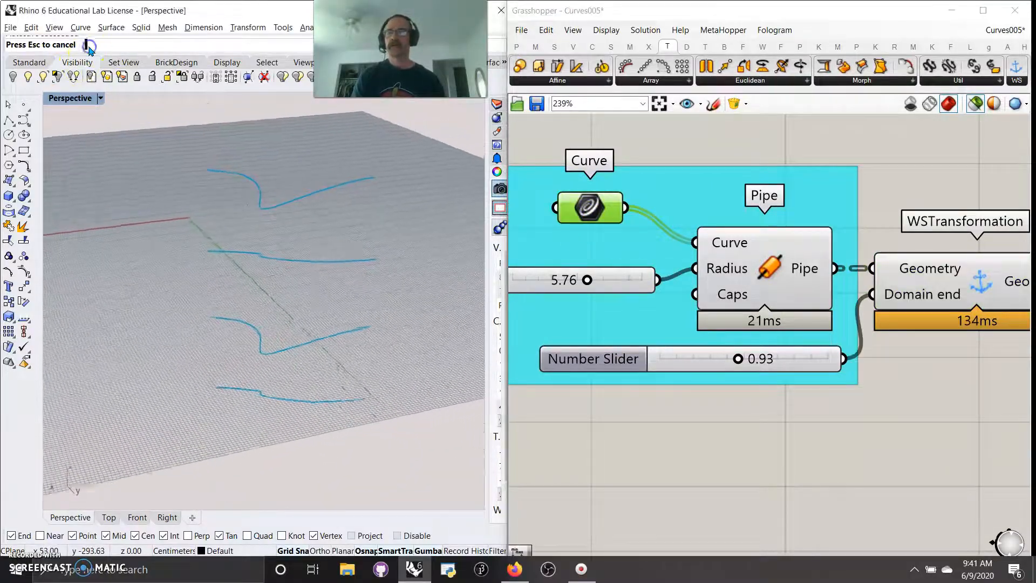
left_click(279, 339)
right_click_drag(280, 339, 334, 308)
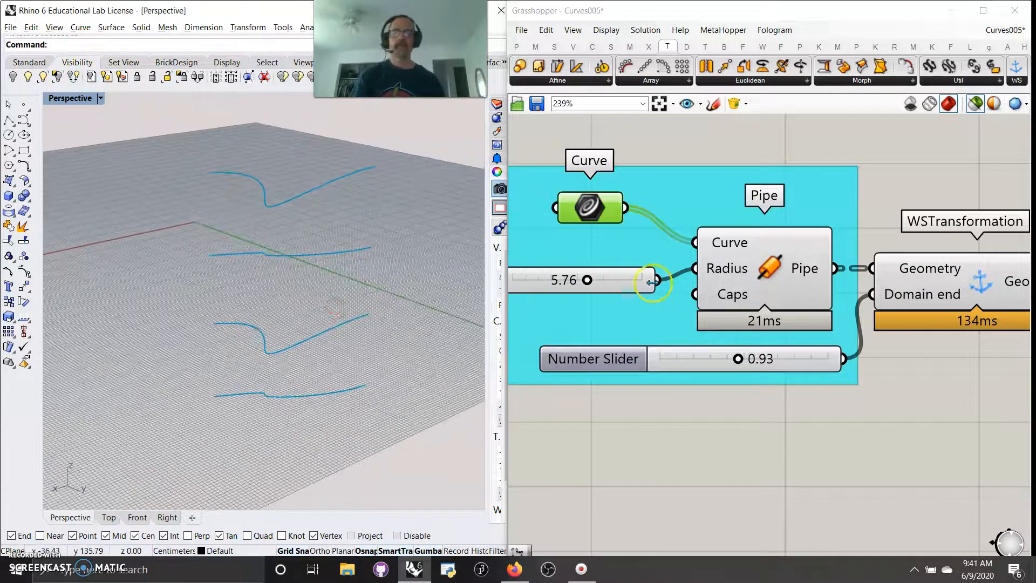
- Set the Pipe radius slider to 7.18 and select the Pipe component to preview the thicker pipes
left_click_drag(584, 281, 604, 281)
left_click(738, 275)
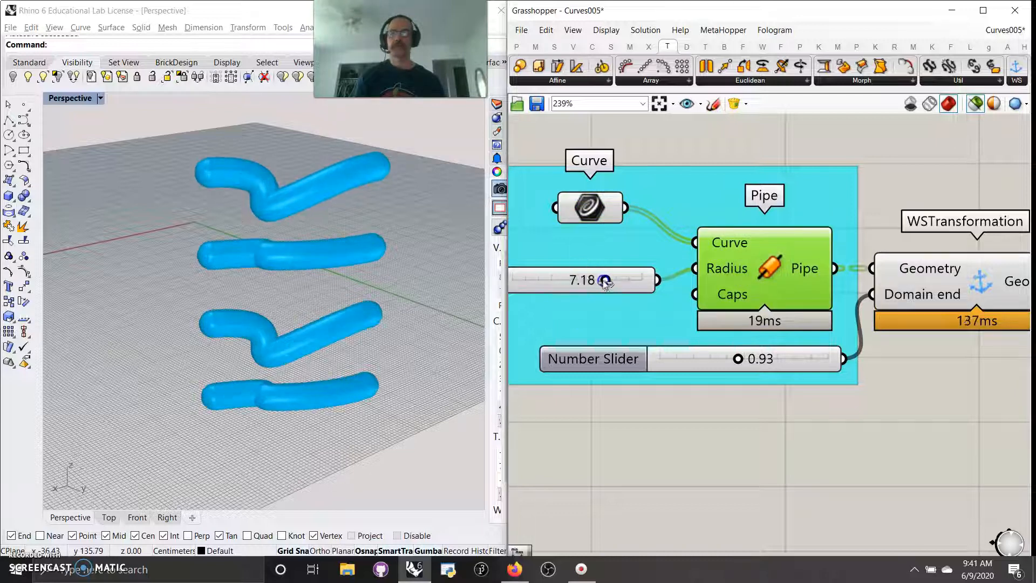
- Set the Domain end slider to 1.46 and select WSTransformation to preview the rotated pipes
right_click_drag(781, 449, 682, 431)
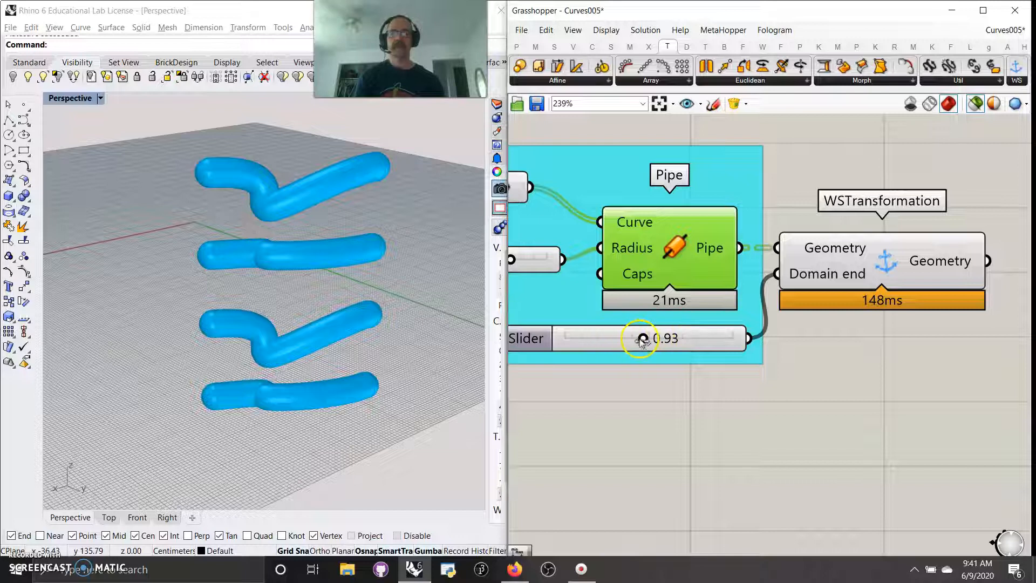
left_click_drag(576, 337, 692, 342)
left_click(897, 271)
left_click(857, 261)
left_click(949, 103)
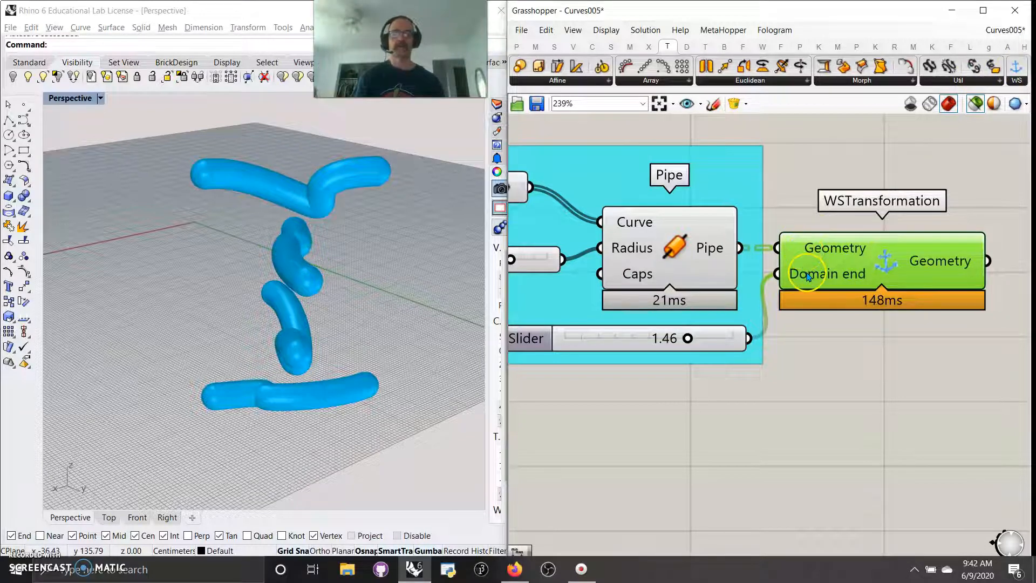
- Compare the Pipe and WSTransformation previews, and set the Domain end slider to 1.56
mouse_move(809, 277)
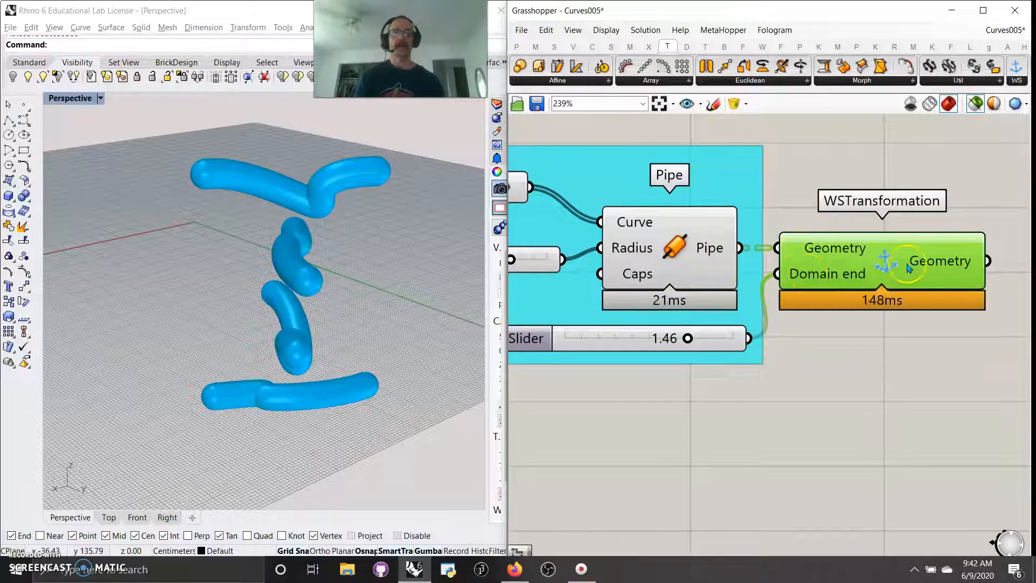
left_click(684, 245)
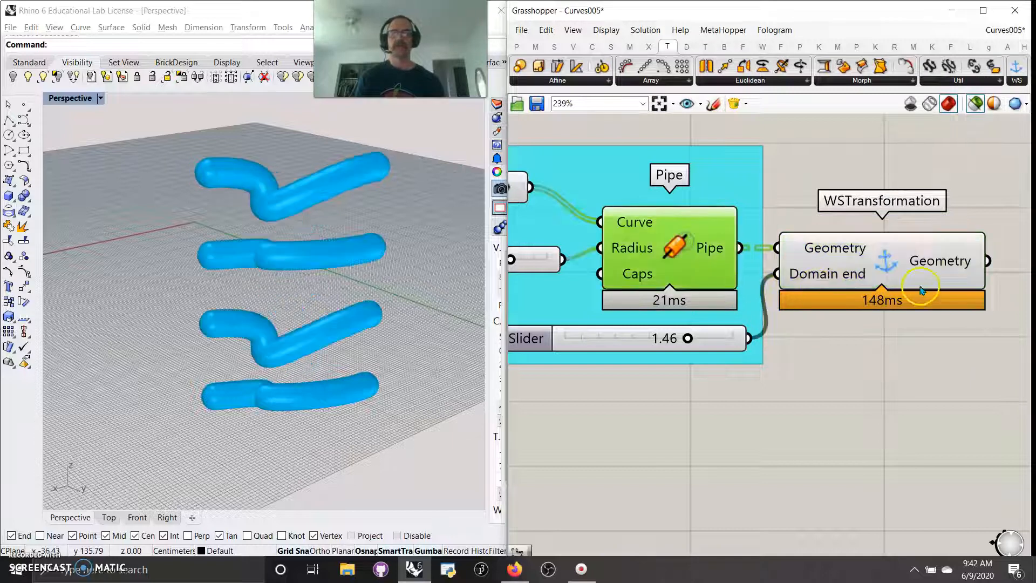
left_click(937, 268)
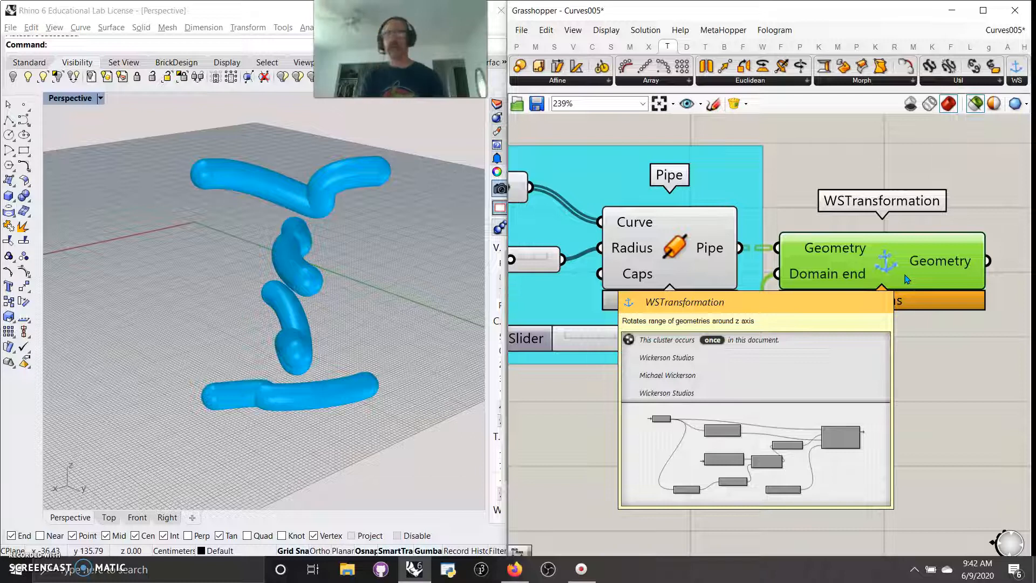
left_click(919, 272)
left_click_drag(686, 340, 695, 340)
- Open the WSTransformation cluster for editing and move its Unit Z component slightly closer to Range
right_click_drag(875, 408, 792, 415)
double_click(805, 267)
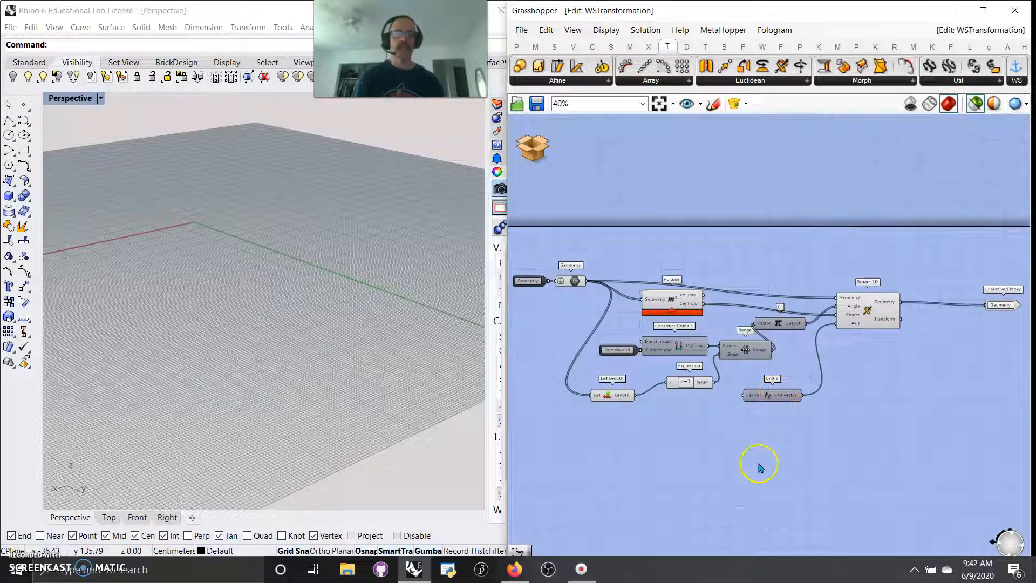
left_click_drag(779, 397, 781, 386)
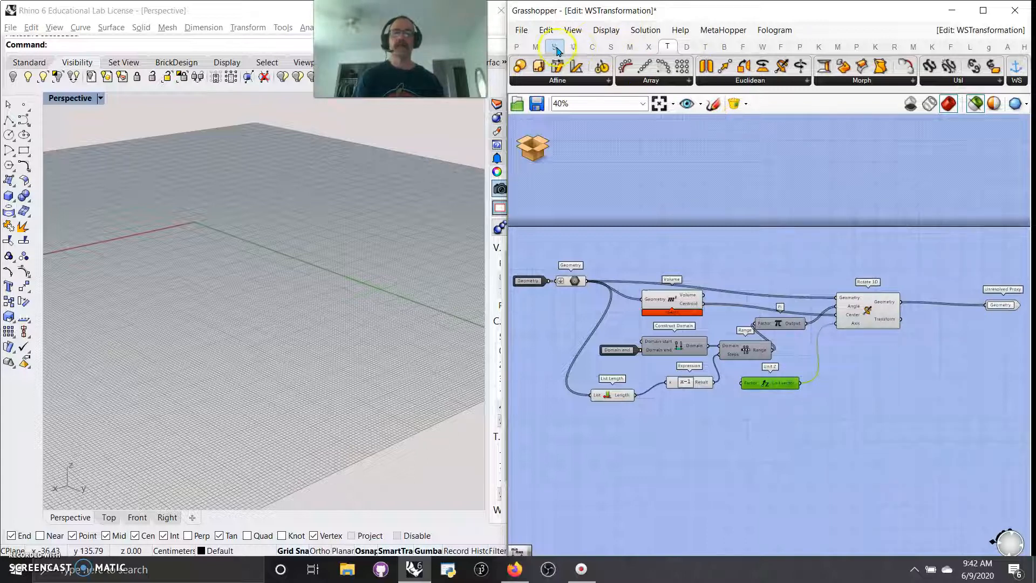
- Add a Unit Y and a Unit X vector component below Unit Z in the cluster
left_click(573, 47)
left_click(1005, 80)
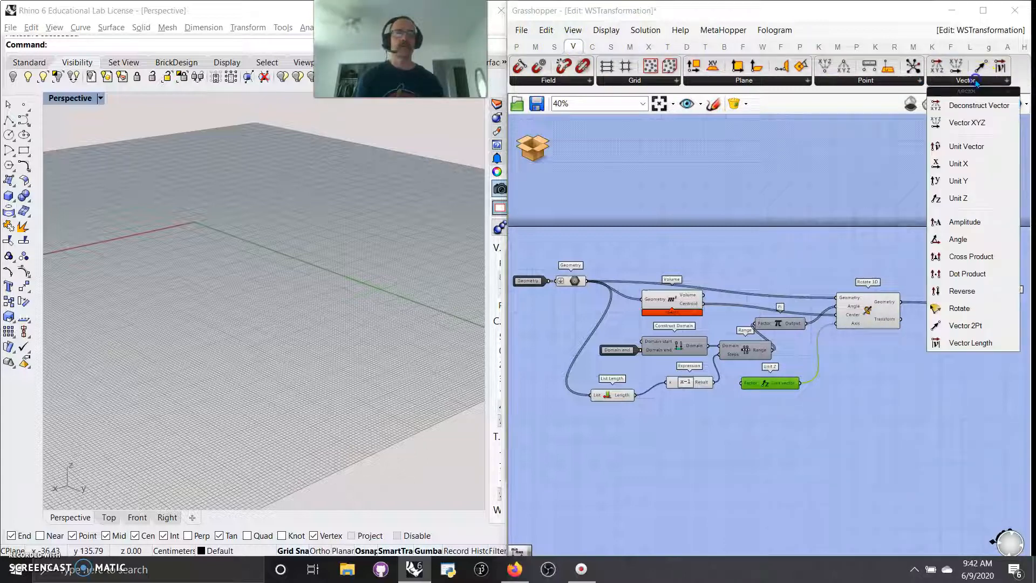
left_click_drag(956, 181, 766, 410)
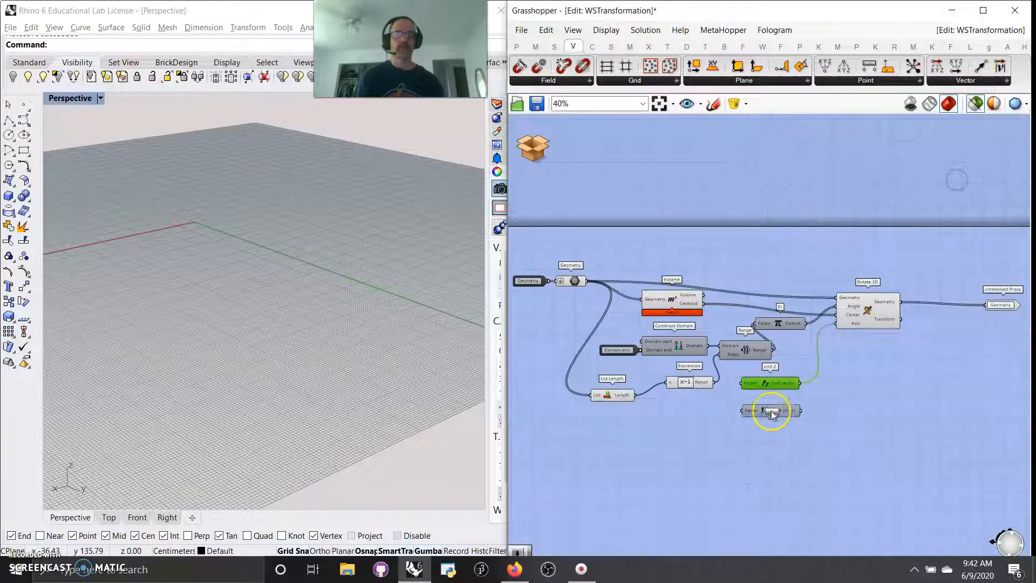
left_click(965, 81)
left_click_drag(957, 165, 774, 441)
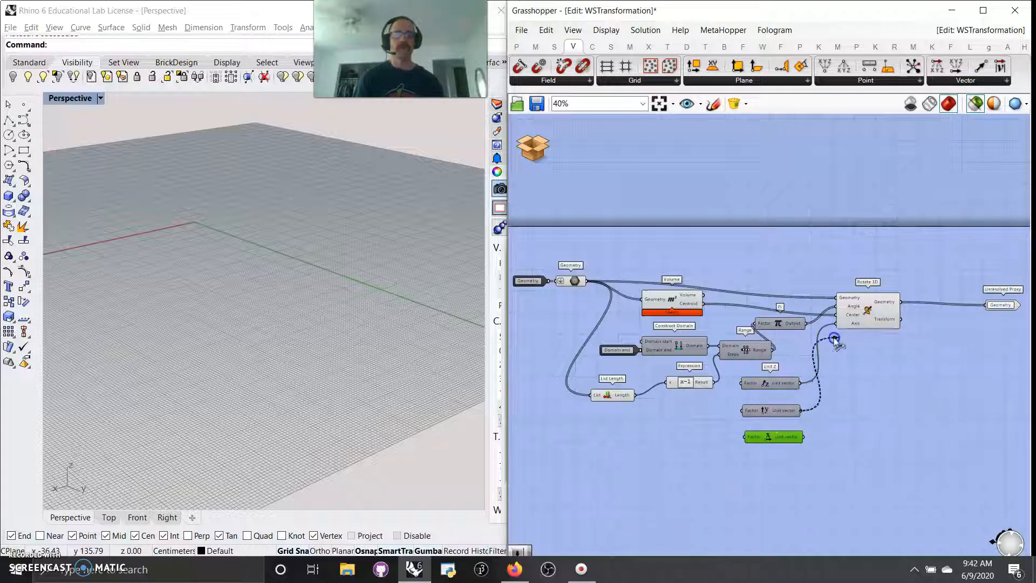
- Replace the Axis input of Rotate 3D with the Unit Y vector
left_click(839, 322)
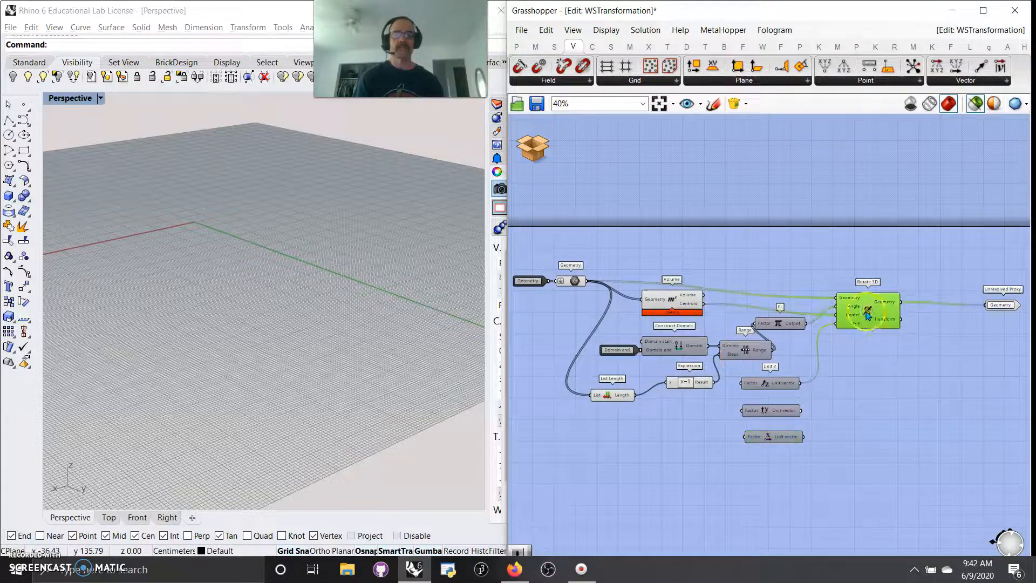
left_click_drag(804, 412, 835, 326)
left_click_drag(802, 410, 837, 323)
left_click_drag(862, 311, 865, 314)
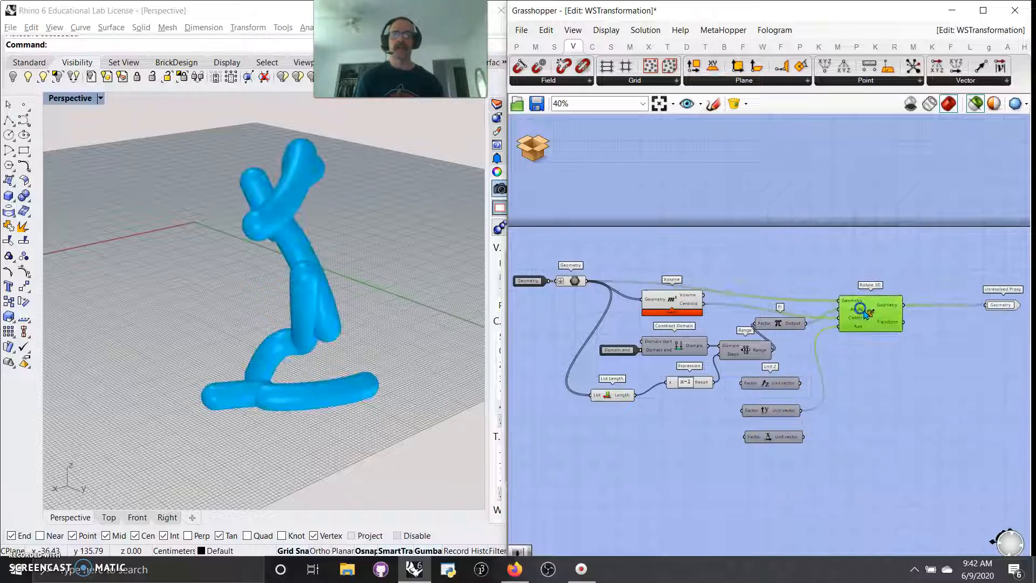
- Move the cluster's Domain end input farther from Construct Domain, and reconnect Unit Z to the Axis input of Rotate 3D
left_click_drag(815, 400, 801, 410)
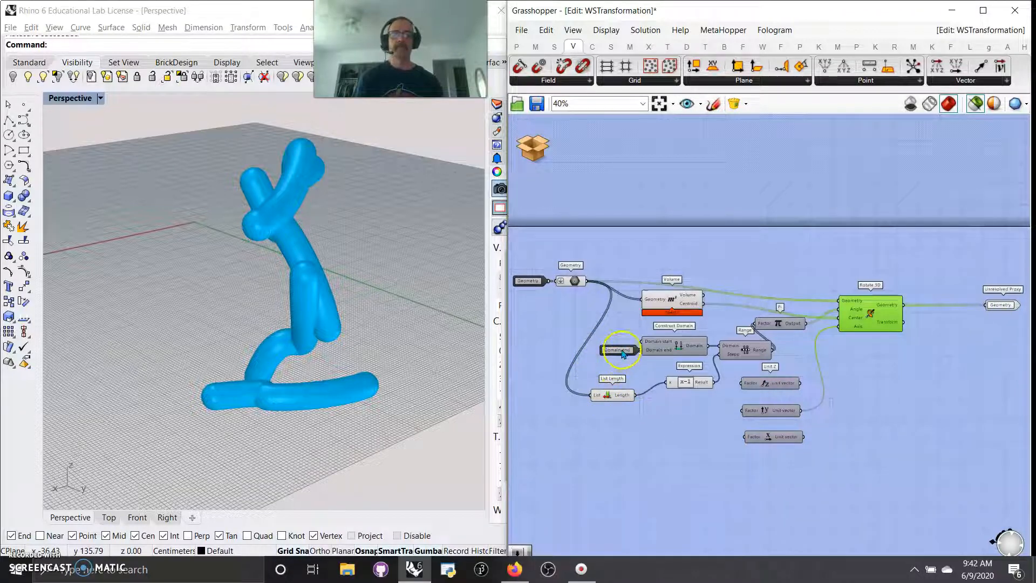
left_click_drag(623, 353, 598, 354)
left_click_drag(837, 338, 843, 330)
left_click(883, 319)
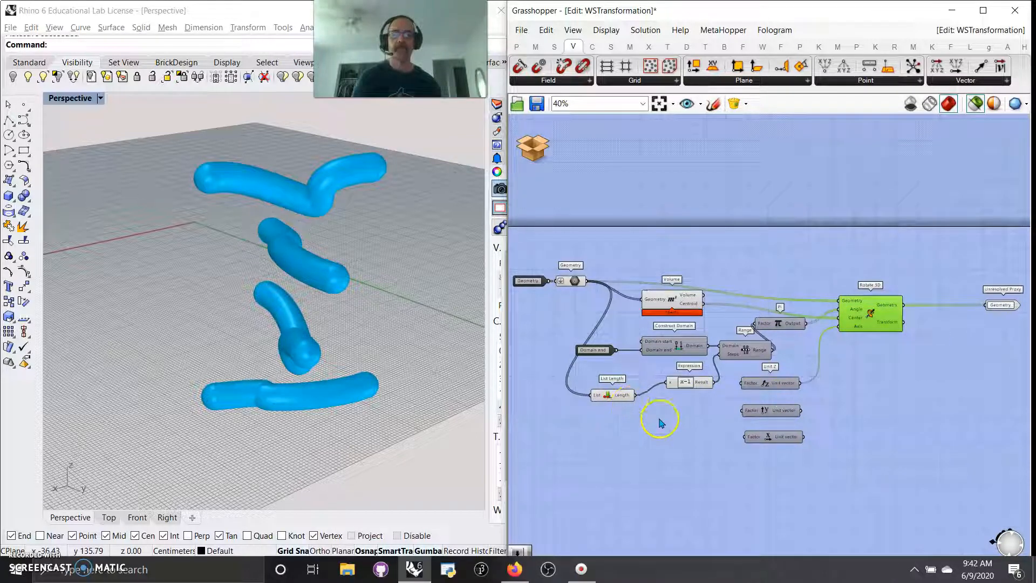
- Delete the unused Unit X and Unit Y components from the cluster
left_click(785, 439)
key("Delete")
key("Delete")
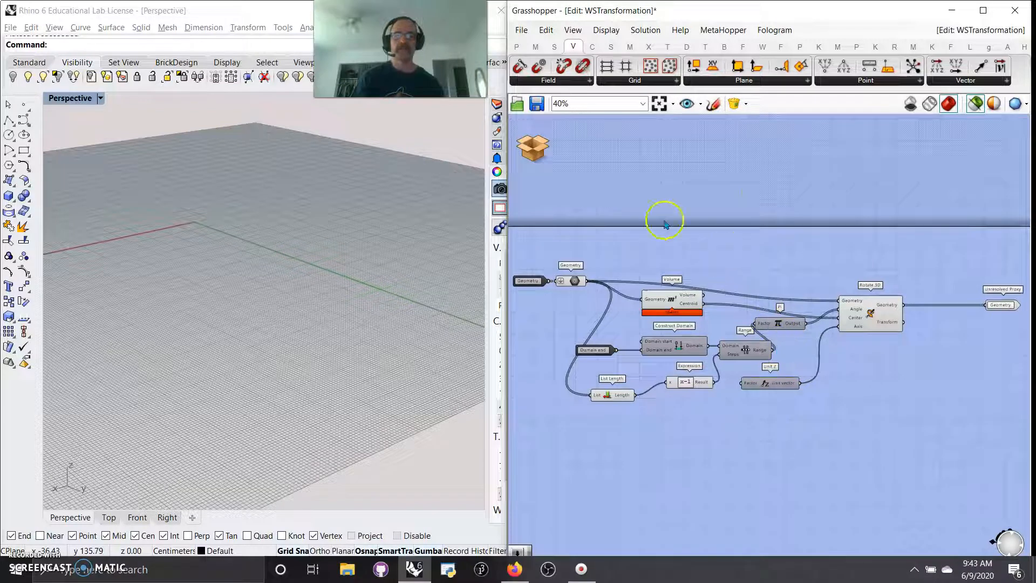
- Leave the WSTransformation cluster for the main Curves005 definition and show the Transform components
left_click(529, 151)
left_click(548, 145)
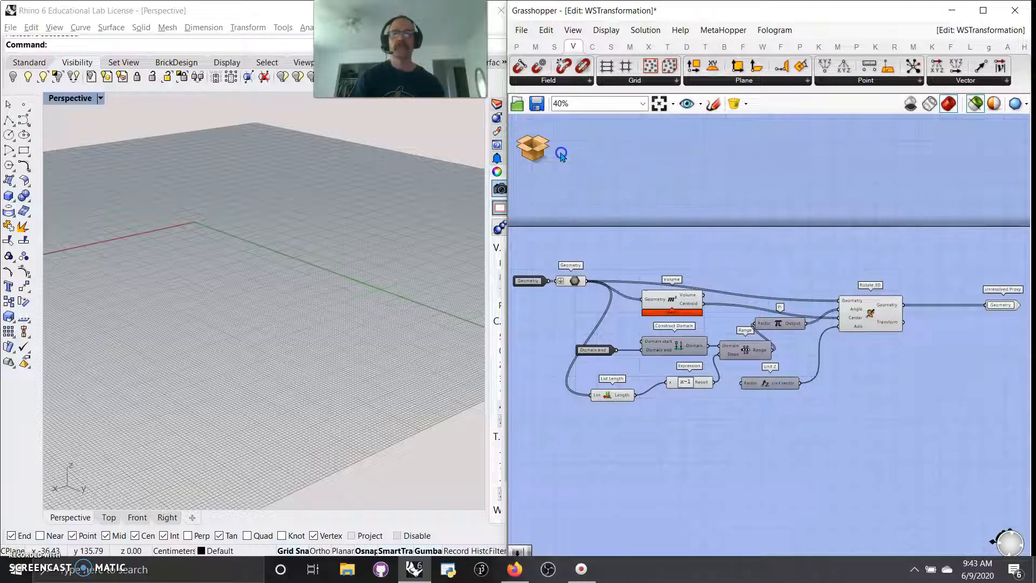
left_click(667, 47)
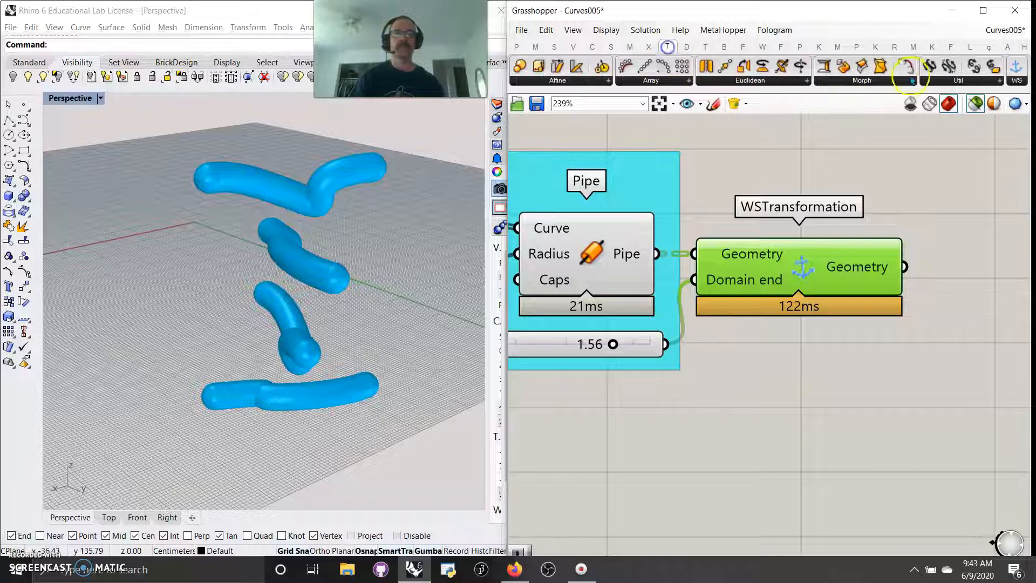
left_click(1015, 70)
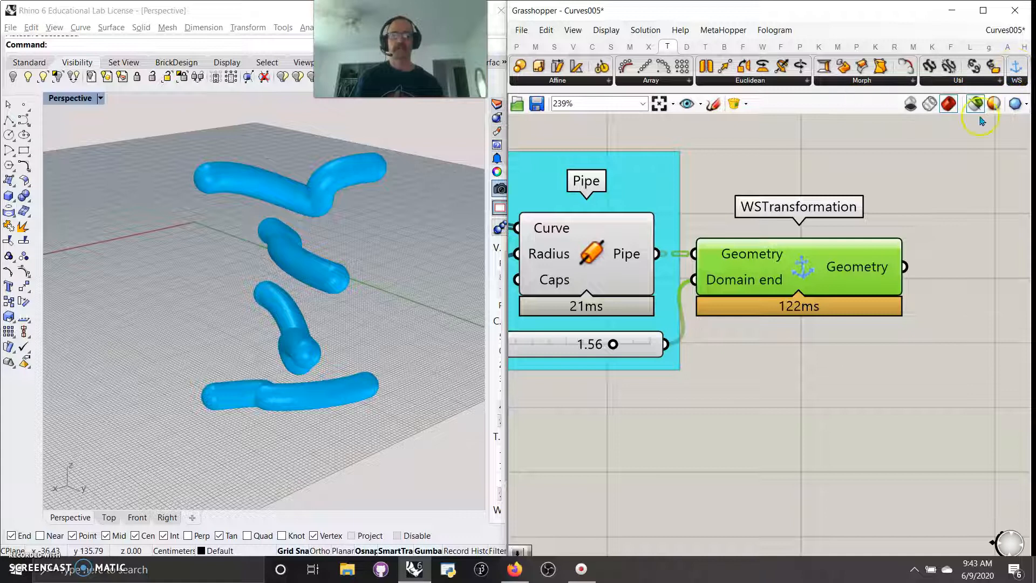
- Disable the WSTransformation component and move it farther from the Pipe group
scroll(650, 384, "down", 6)
right_click_drag(652, 382, 730, 330)
left_click_drag(798, 294, 776, 208)
right_click(775, 208)
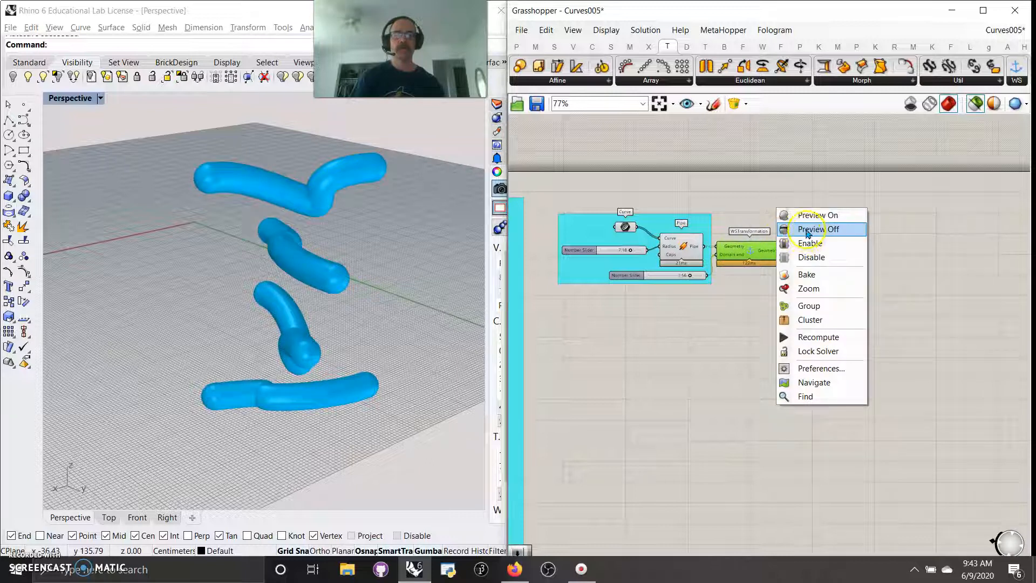
left_click(813, 253)
left_click_drag(759, 262, 789, 258)
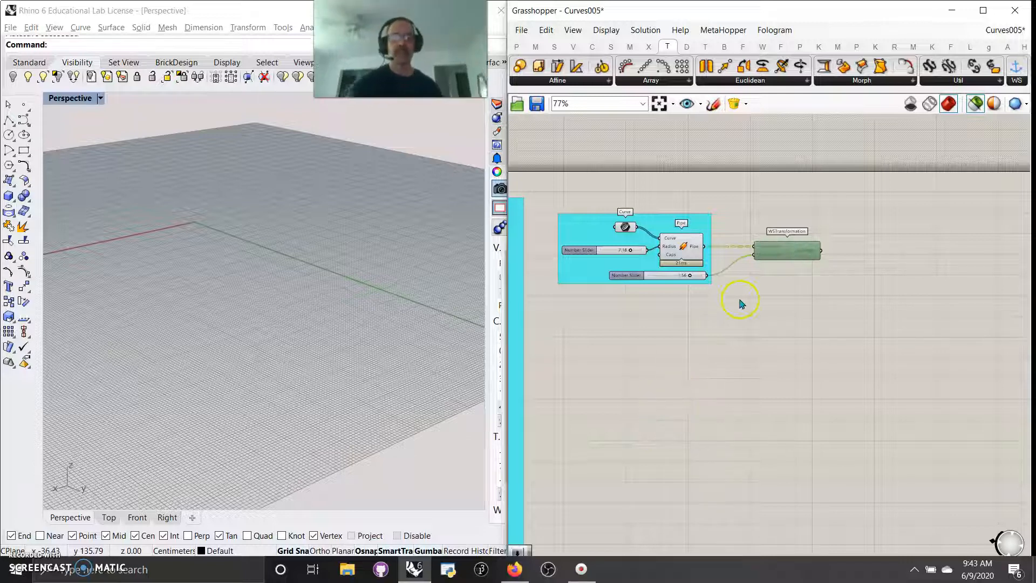
- Select the Pipe component to preview the unrotated pipes
scroll(740, 286, "up", 2)
scroll(778, 337, "up", 2)
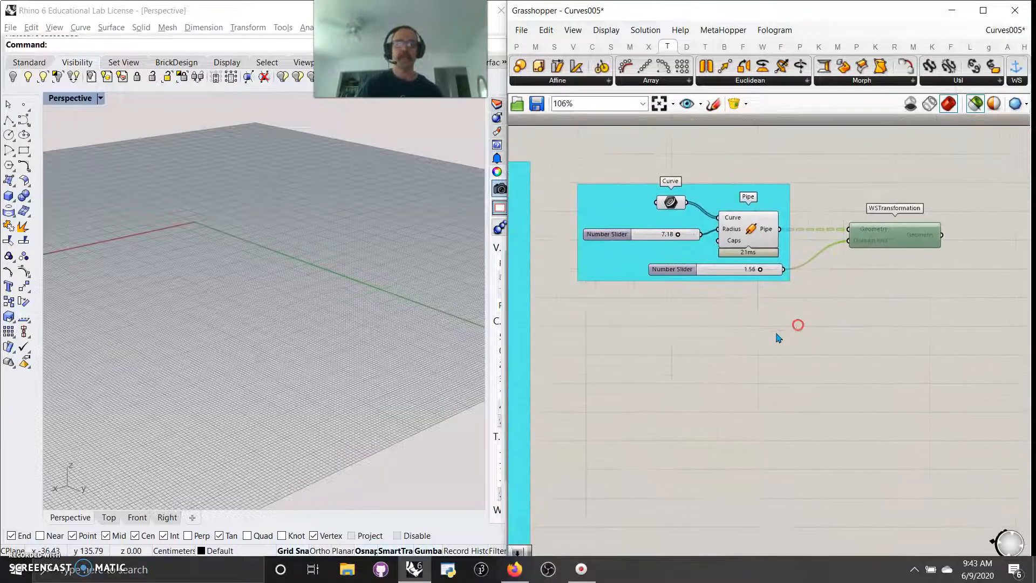
left_click(754, 228)
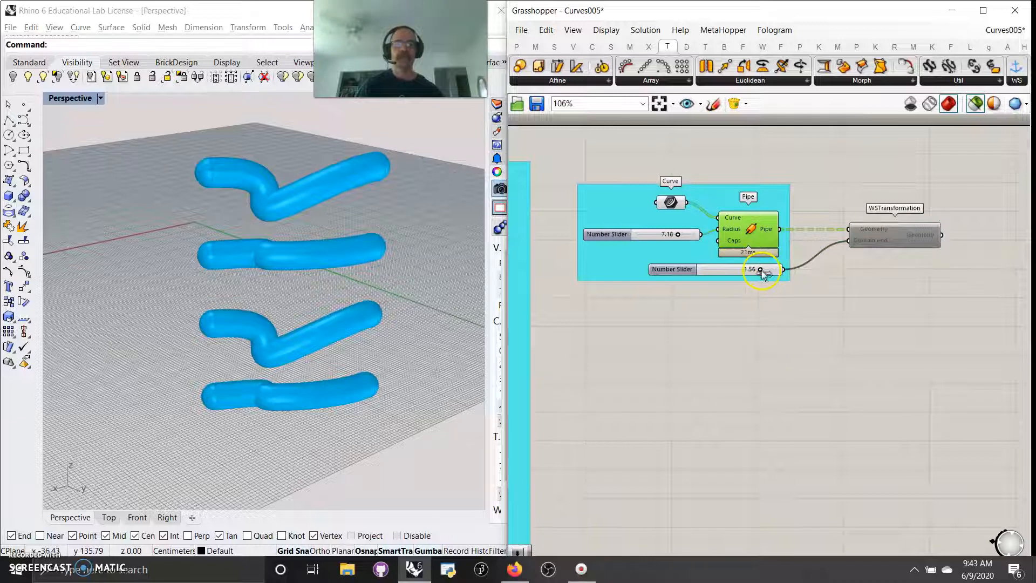
- Add a Range component in the empty canvas area below WSTransformation
scroll(672, 341, "down", 4)
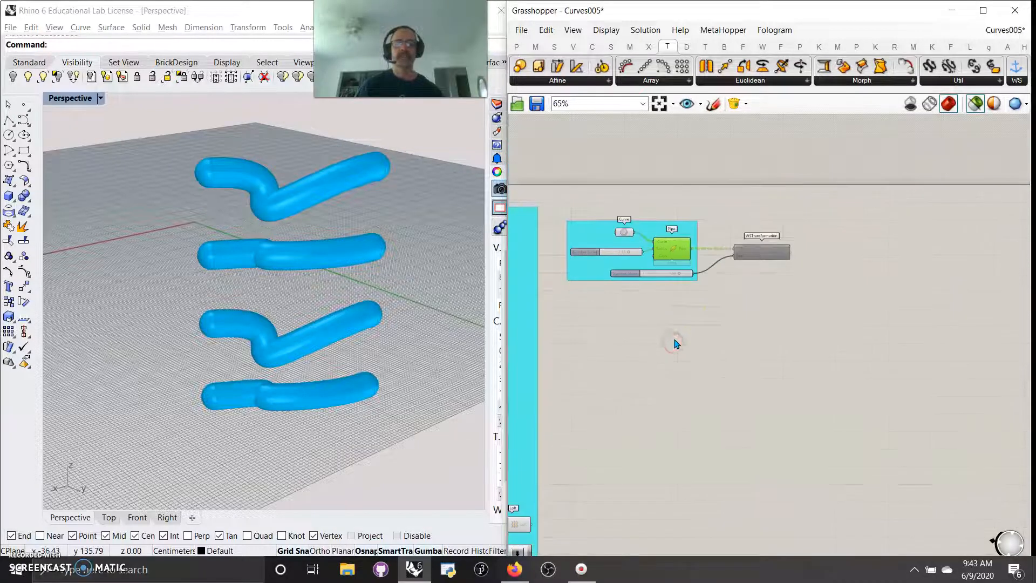
right_click_drag(785, 355, 733, 340)
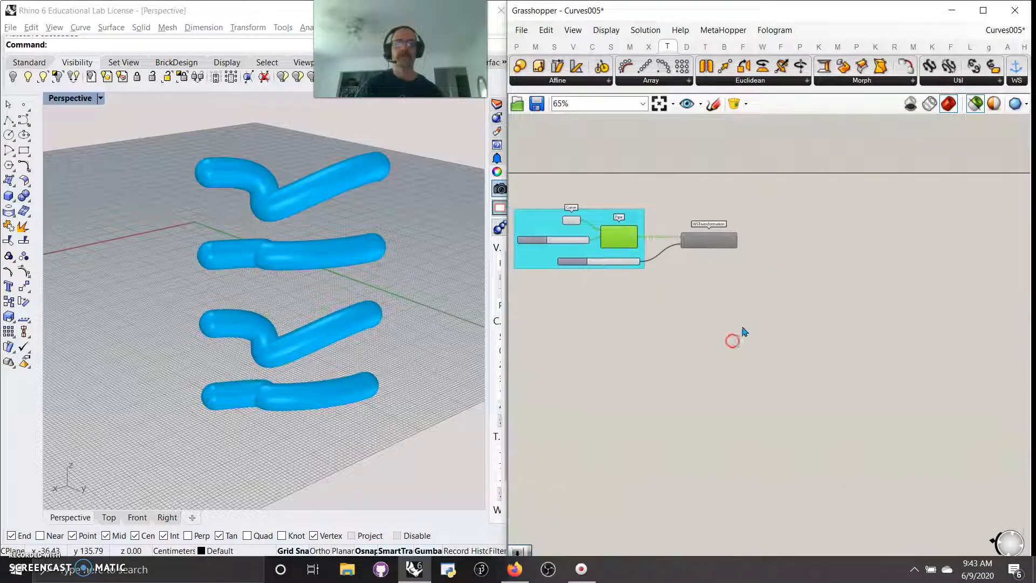
scroll(752, 317, "up", 2)
right_click_drag(801, 323, 789, 314)
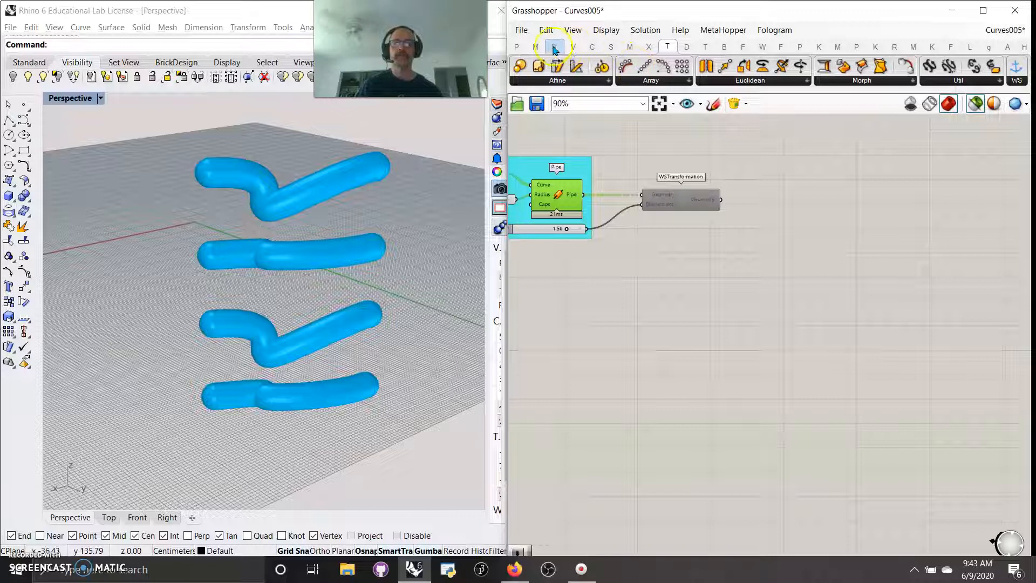
left_click(554, 46)
left_click(686, 80)
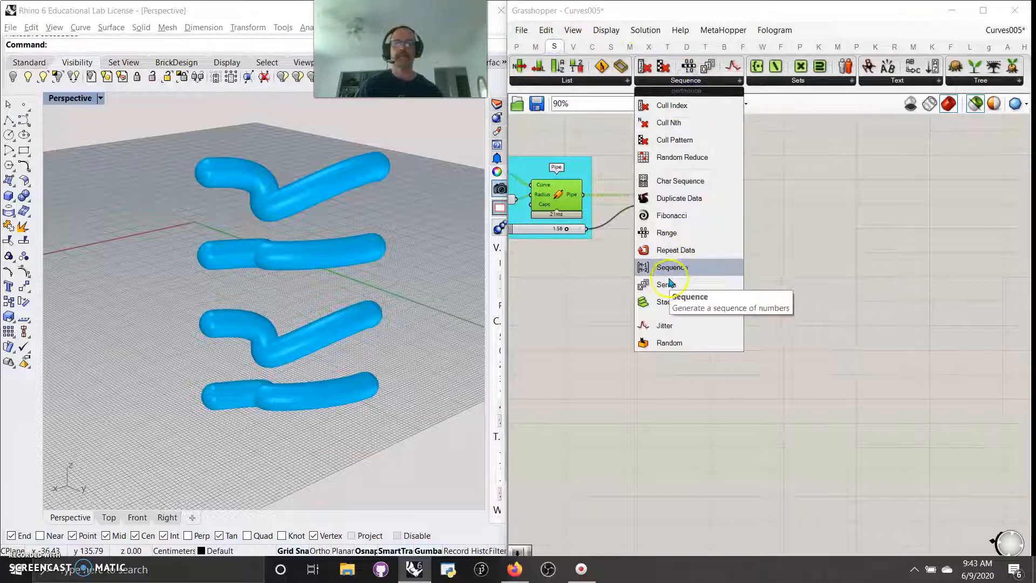
left_click_drag(667, 233, 803, 332)
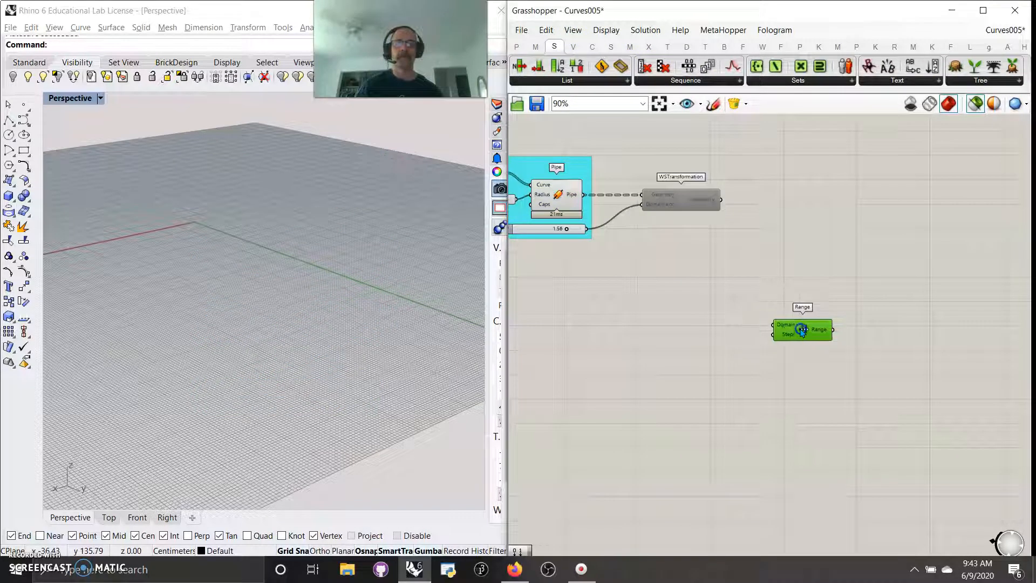
- Add a Construct Domain component beside Range and connect its output to Range's Domain input
left_click(535, 46)
left_click_drag(519, 65, 734, 335)
left_click_drag(716, 337, 717, 329)
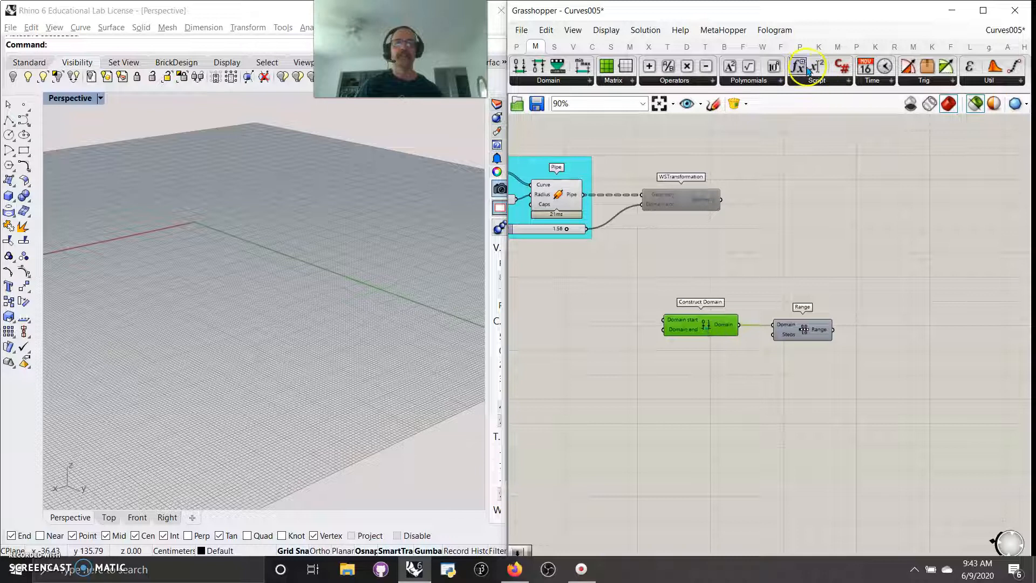
- Add an Expression component above Construct Domain and Range
left_click_drag(763, 254, 759, 282)
scroll(762, 286, "up", 6)
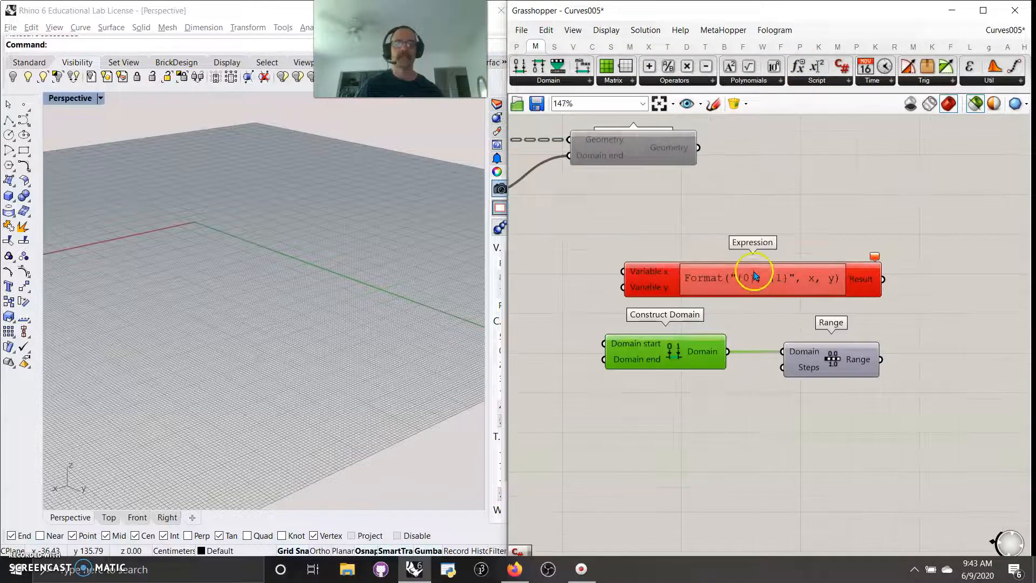
- Set the Expression component's formula to x-1
left_click(762, 290)
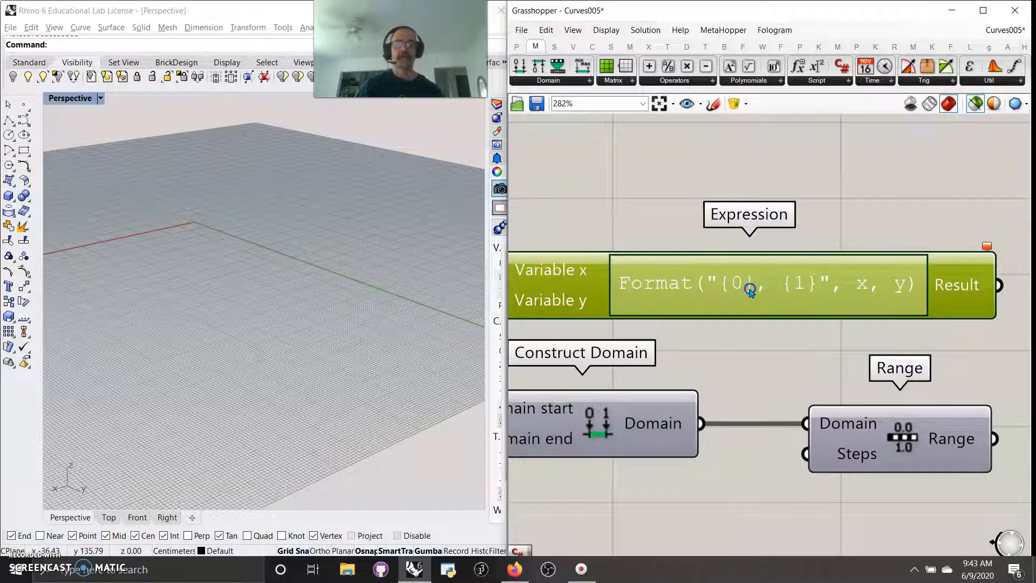
double_click(750, 289)
left_click_drag(784, 304, 556, 301)
type("x-1")
left_click(920, 400)
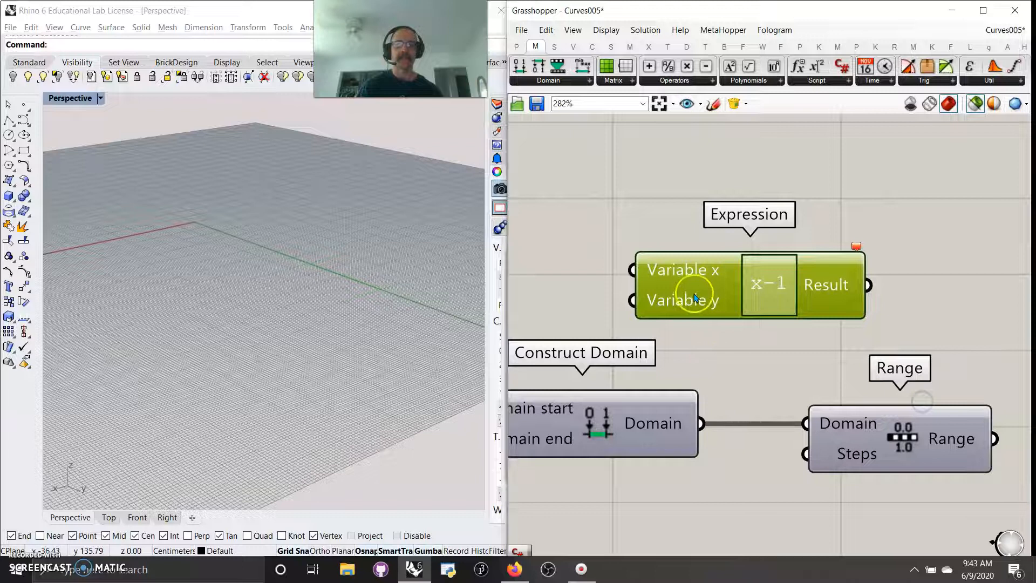
- Remove the Expression's y variable and shorten the remaining input's name to x
scroll(699, 286, "up", 5)
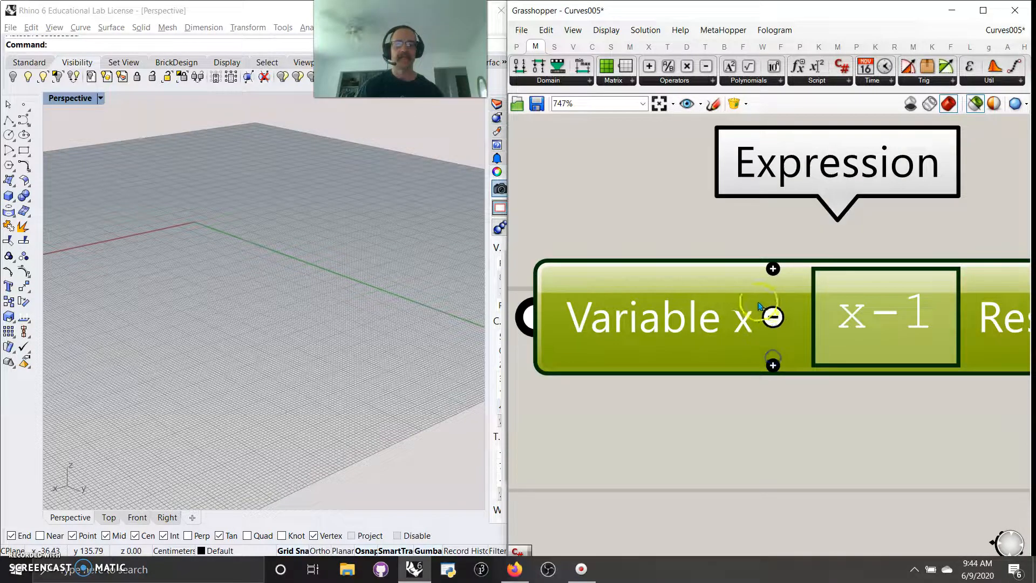
right_click(702, 324)
left_click_drag(764, 330, 623, 330)
key("BackSpace")
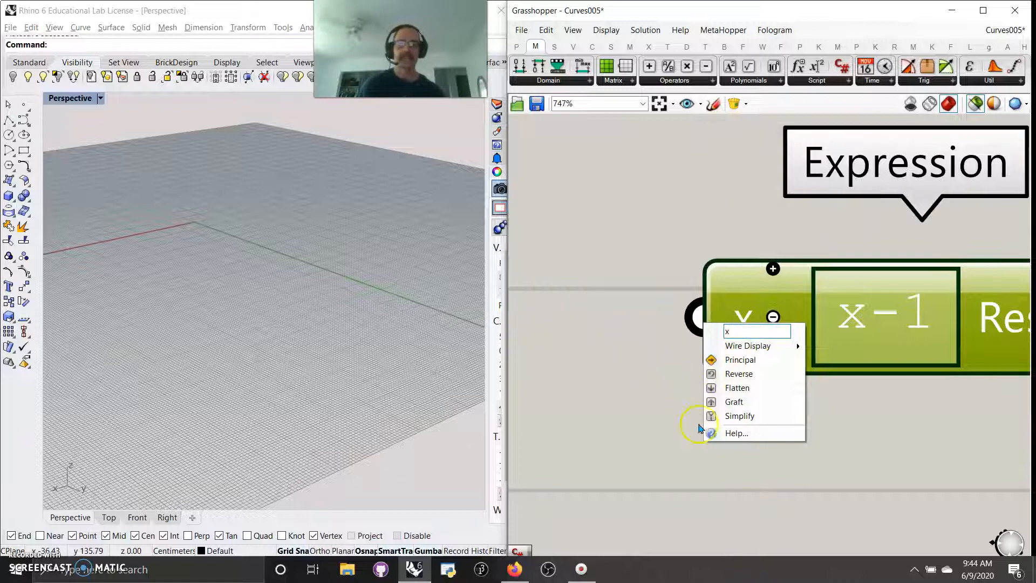
left_click(654, 412)
right_click_drag(798, 397, 755, 380)
scroll(755, 380, "down", 5)
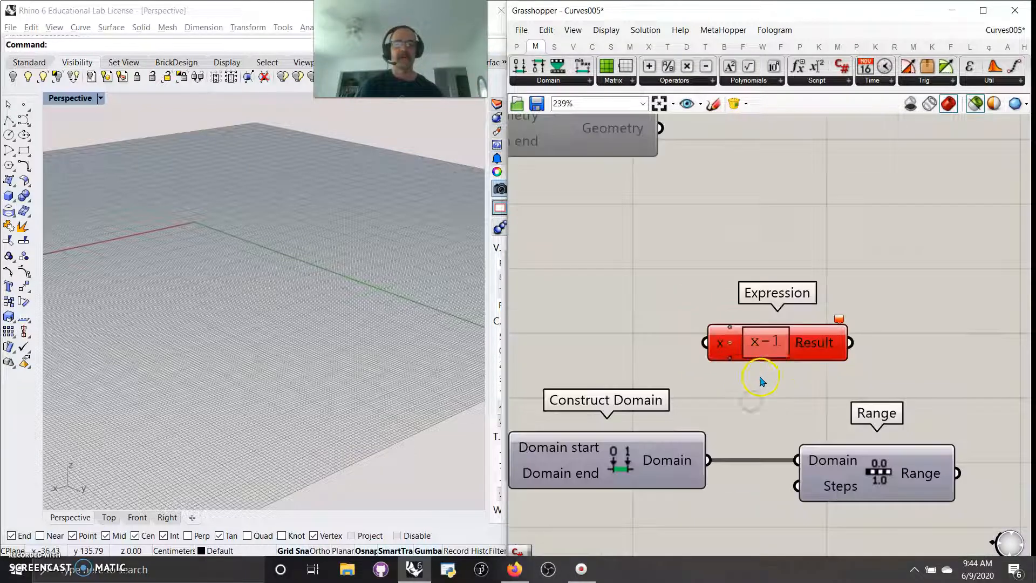
- Add a List Length component, wiring its Length output to the Expression's x input and the Expression's Result to Range's Steps
left_click(553, 53)
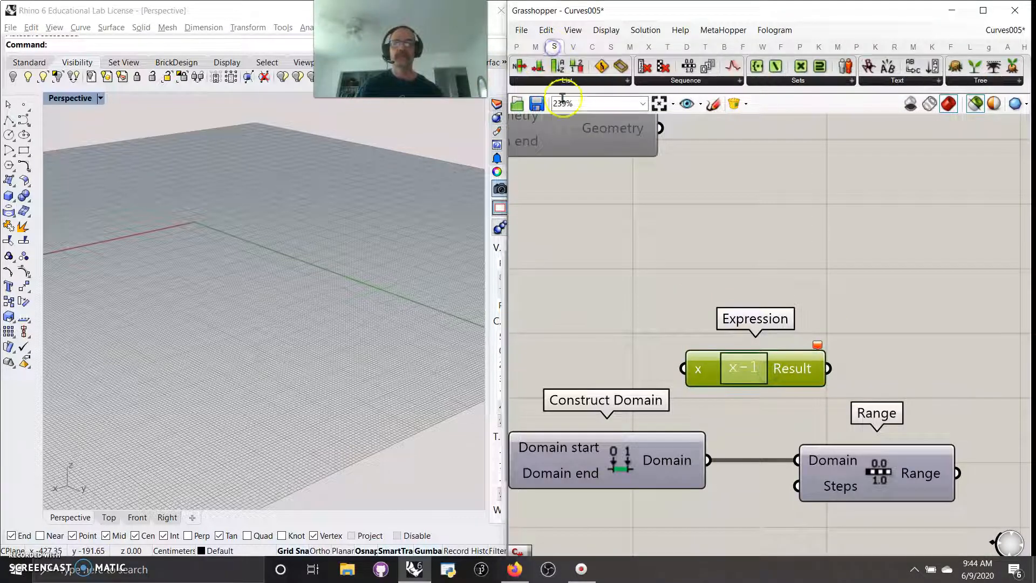
left_click(566, 80)
left_click_drag(605, 139, 598, 332)
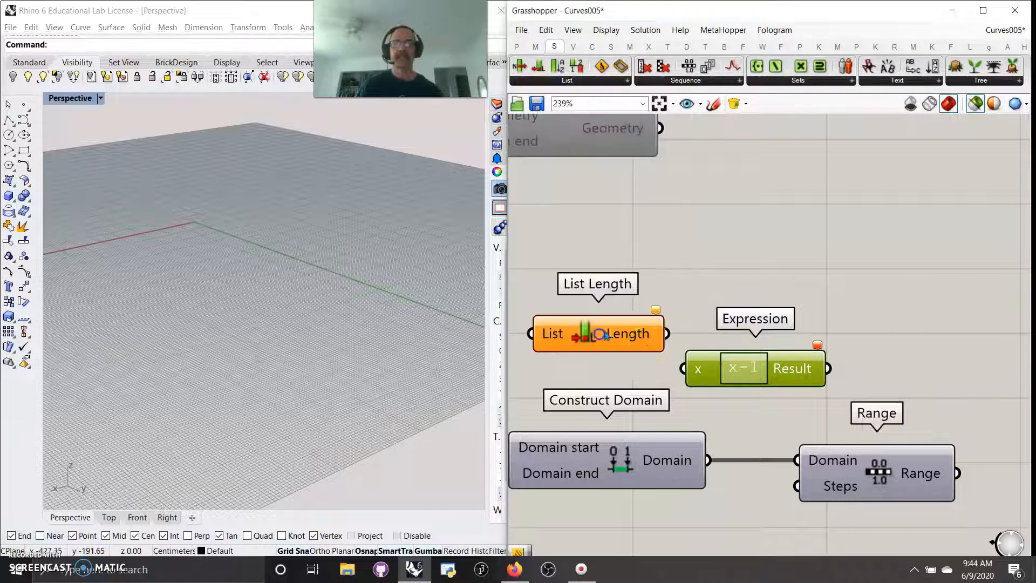
left_click_drag(826, 368, 816, 487)
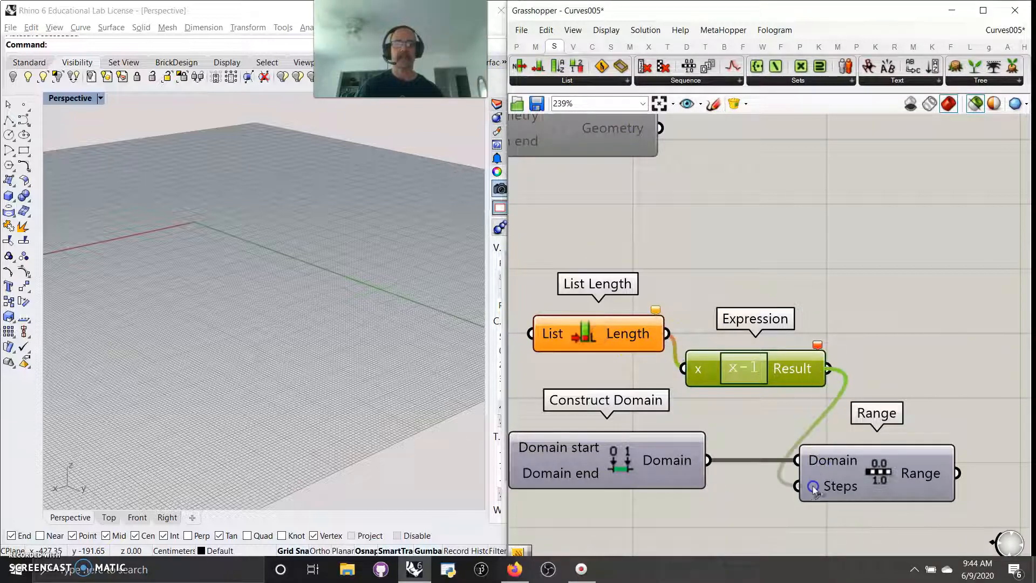
- Add a Pi component beyond Range and connect Range's output to its Factor input
scroll(753, 411, "down", 3)
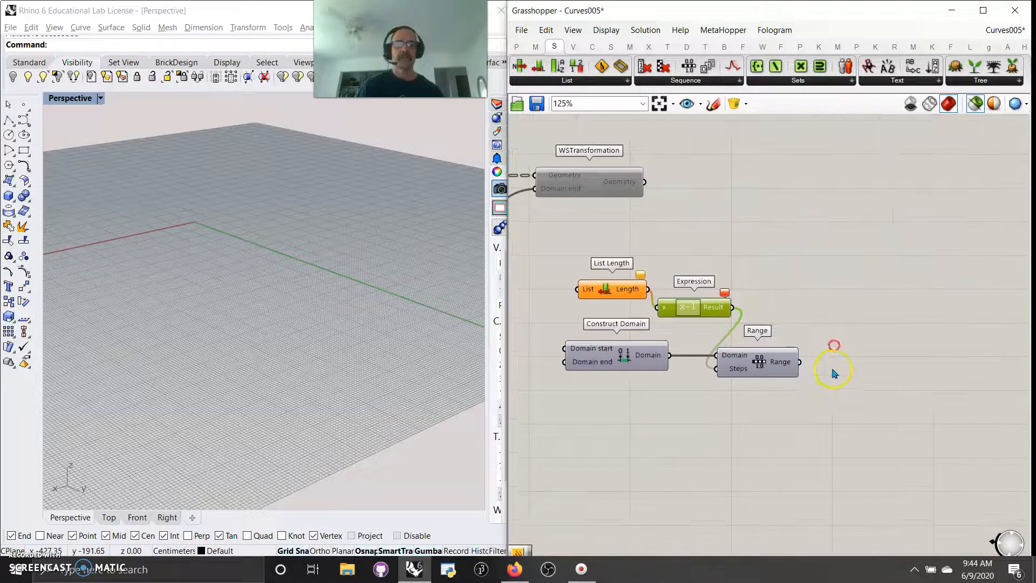
left_click(532, 47)
left_click(1019, 80)
left_click_drag(951, 123, 856, 339)
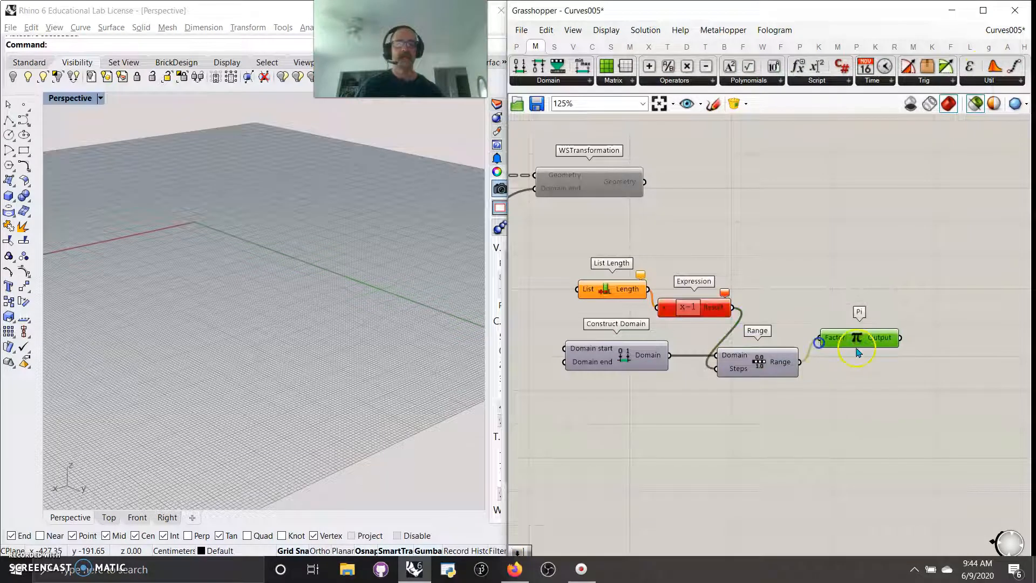
- Align List Length with the Expression and connect the Pipe output to its List input
right_click_drag(785, 309, 891, 339)
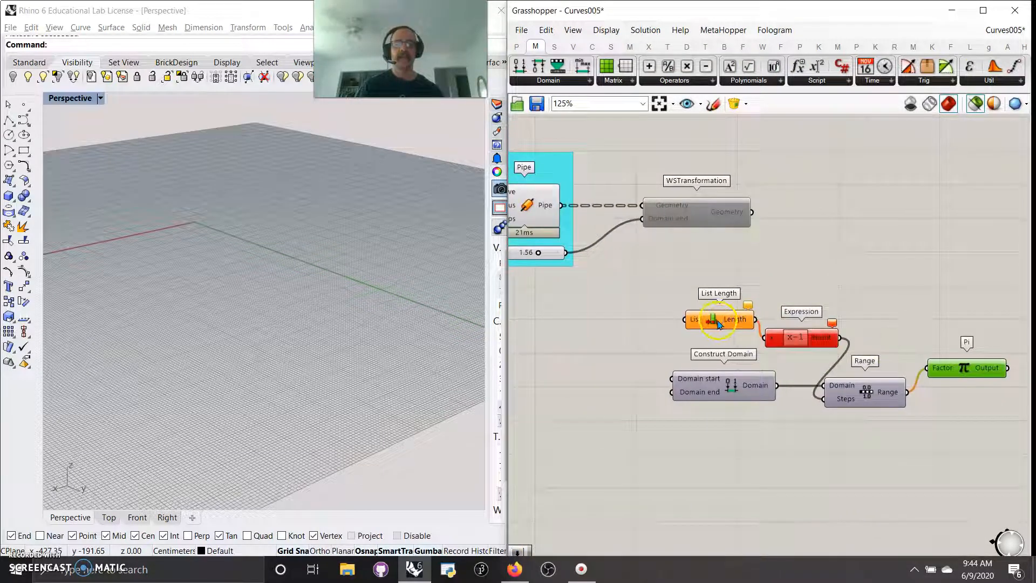
left_click_drag(717, 323, 715, 329)
mouse_move(619, 346)
right_mouse_down()
mouse_move(633, 291)
mouse_move(625, 329)
right_mouse_up()
left_click_drag(743, 314, 731, 325)
right_click_drag(813, 461, 883, 399)
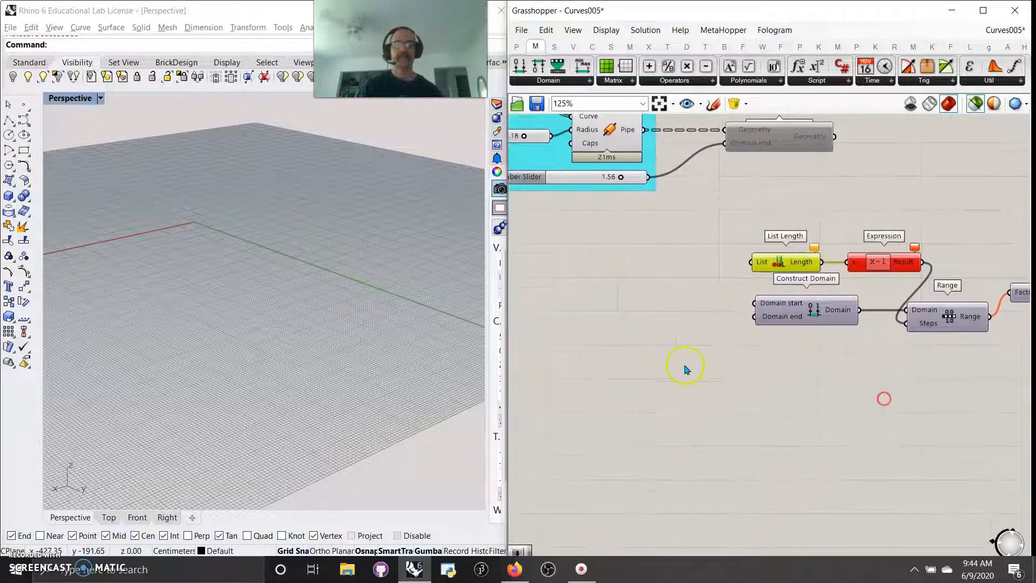
right_click_drag(615, 269, 667, 367)
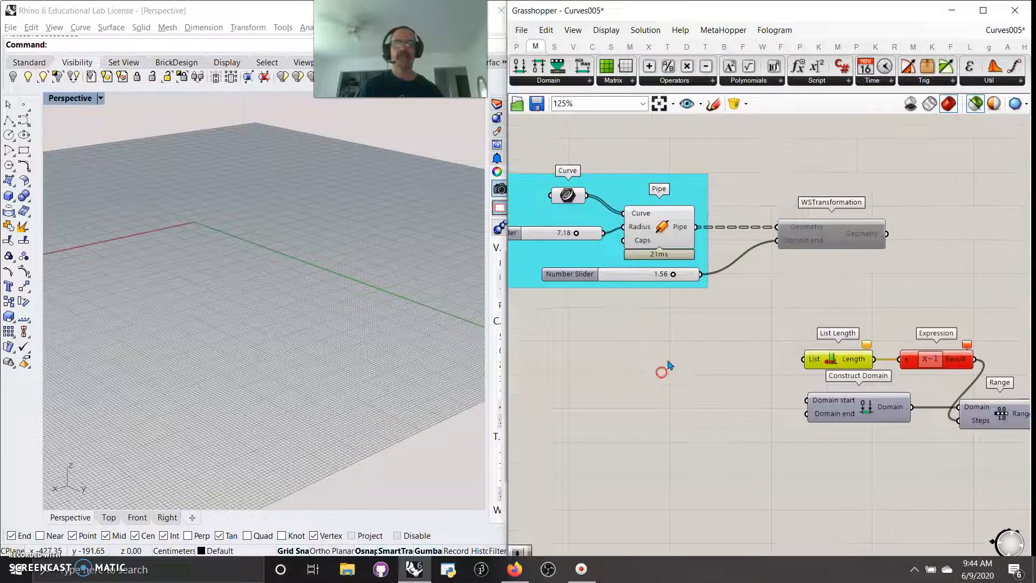
left_click_drag(821, 367, 829, 356)
left_click_drag(697, 229, 800, 352)
right_click_drag(887, 335, 844, 316)
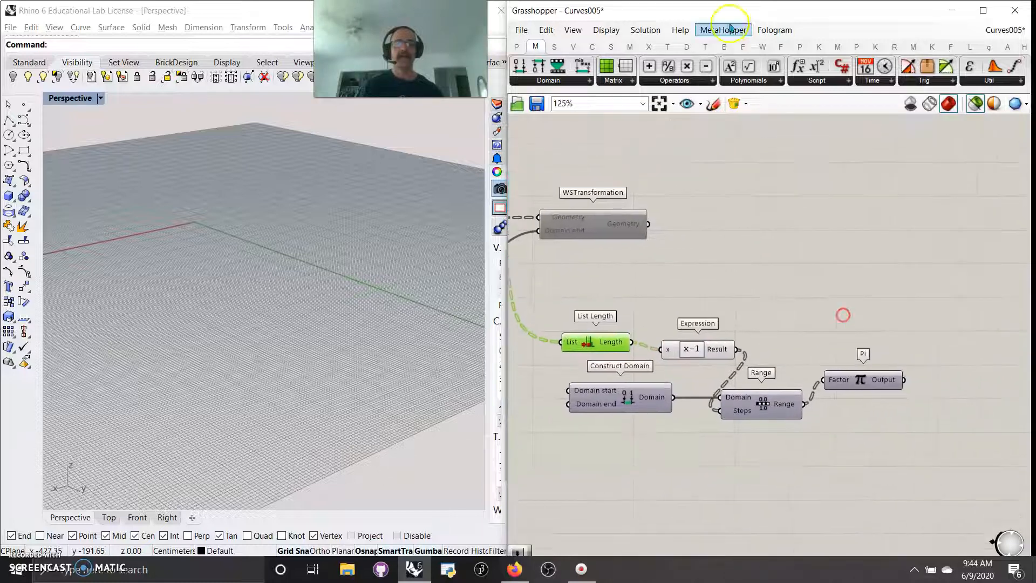
- Add a Rotate 3D component beyond and above Pi
left_click(667, 47)
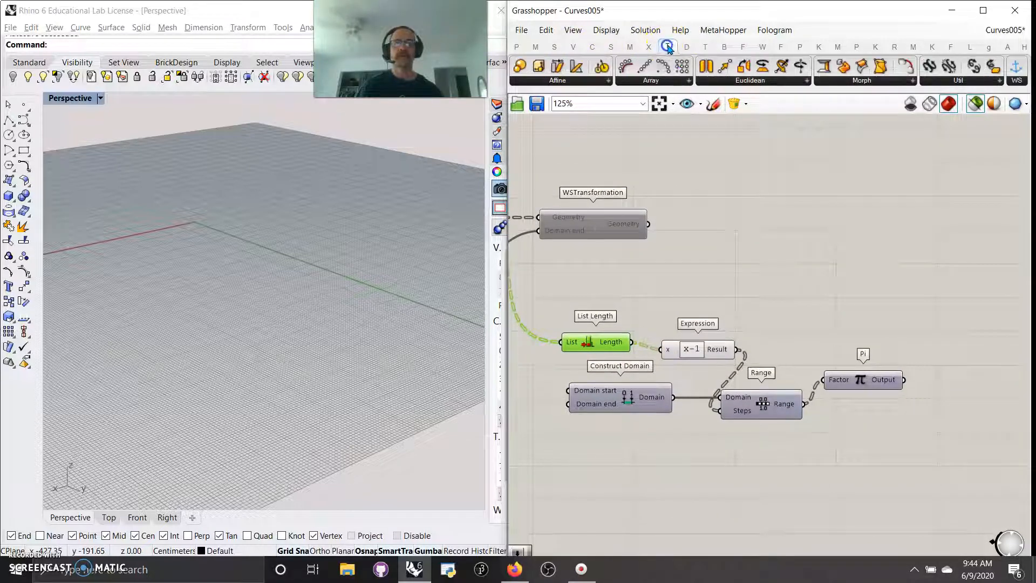
left_click(749, 81)
left_click(743, 209)
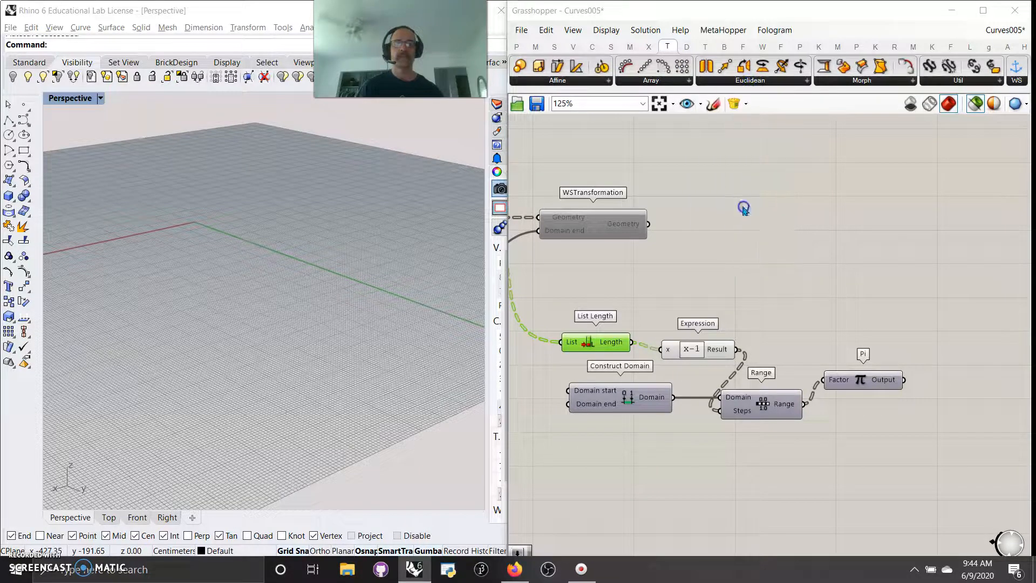
left_click(943, 337)
- Connect the Pipe output to Rotate 3D's Geometry input and move WSTransformation up, clear of the new wires
right_click_drag(976, 394, 986, 363)
right_click_drag(730, 272, 755, 300)
right_click_drag(643, 263, 761, 303)
left_click_drag(612, 255, 992, 356)
left_click_drag(703, 254, 705, 191)
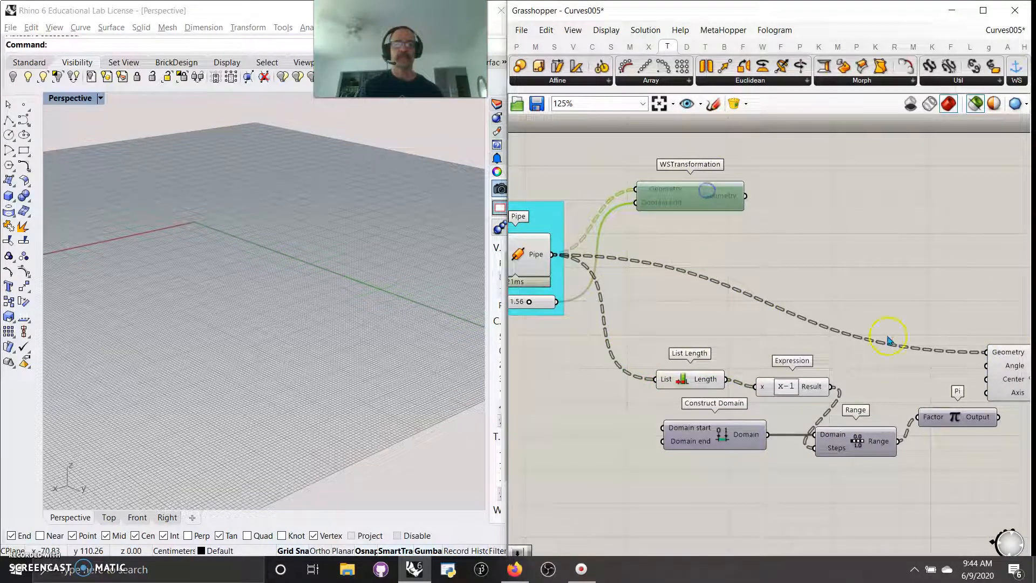
- Connect Pi's Output to Rotate 3D's Angle input and tidy the positions of Pi, Range and Construct Domain
right_click_drag(886, 336, 759, 243)
right_click_drag(704, 275, 754, 265)
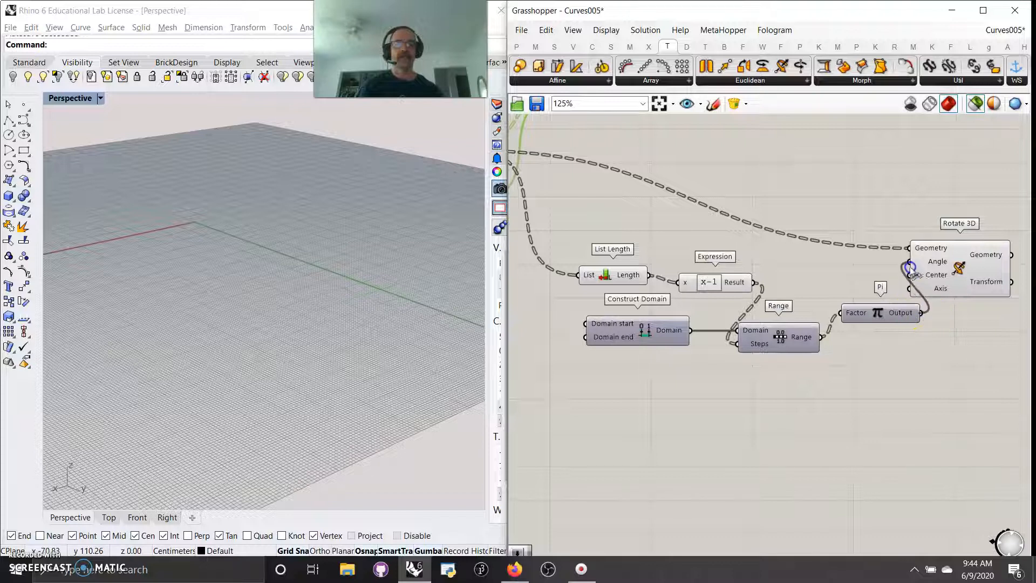
left_click_drag(868, 314, 833, 306)
left_click_drag(789, 337, 766, 344)
left_click_drag(658, 330, 636, 337)
- Connect the number slider that feeds WSTransformation's Domain end to Construct Domain's Domain end input
right_click_drag(604, 402, 836, 405)
left_click(697, 199)
left_click_drag(697, 199, 801, 346)
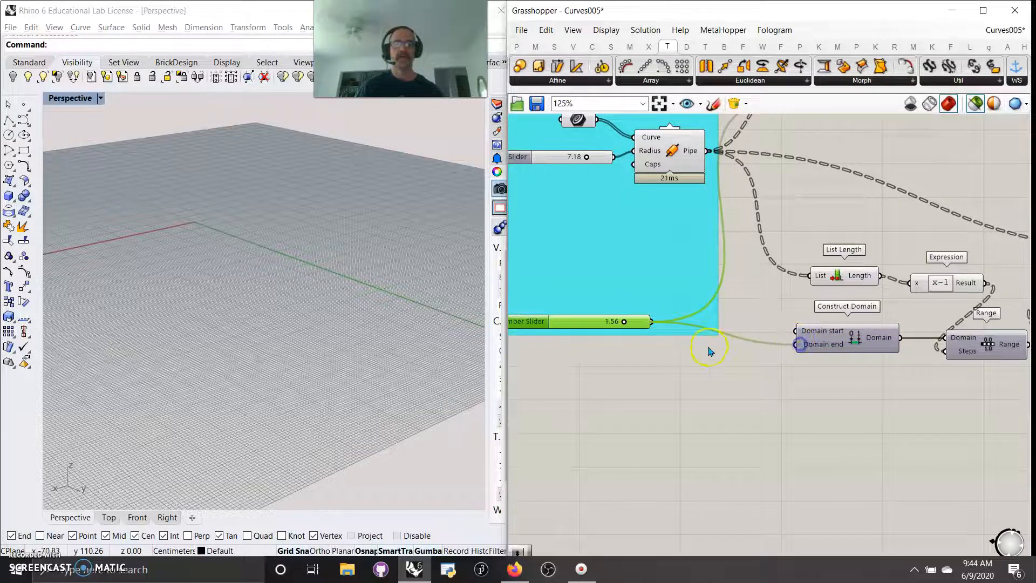
- Ungroup the blue group around Pipe and reposition Pipe, Curve and both number sliders to line up with the new components
right_click(600, 270)
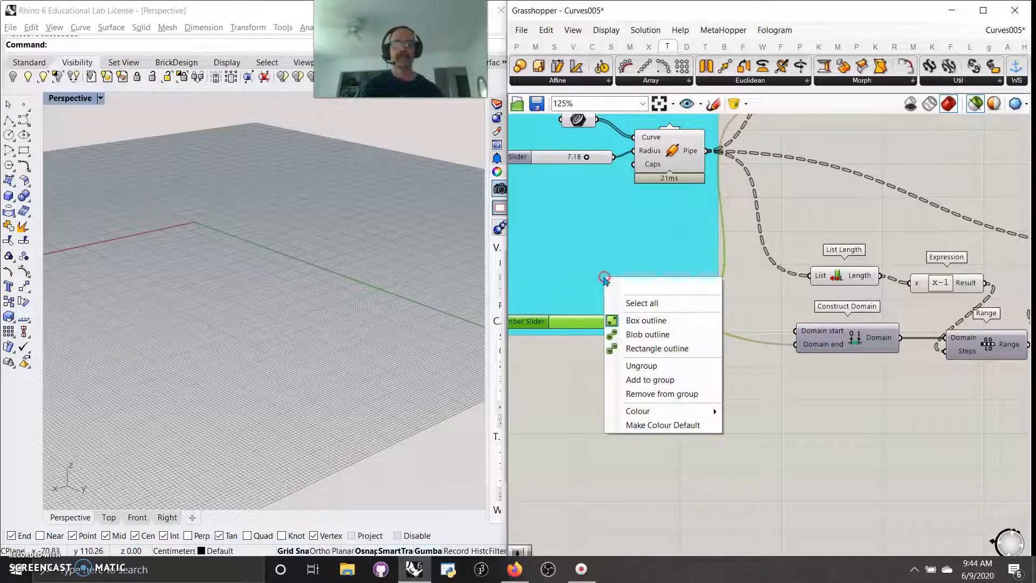
left_click(642, 365)
right_click_drag(662, 236, 646, 292)
left_click_drag(656, 207, 646, 265)
left_click(576, 220)
left_click_drag(576, 220, 557, 286)
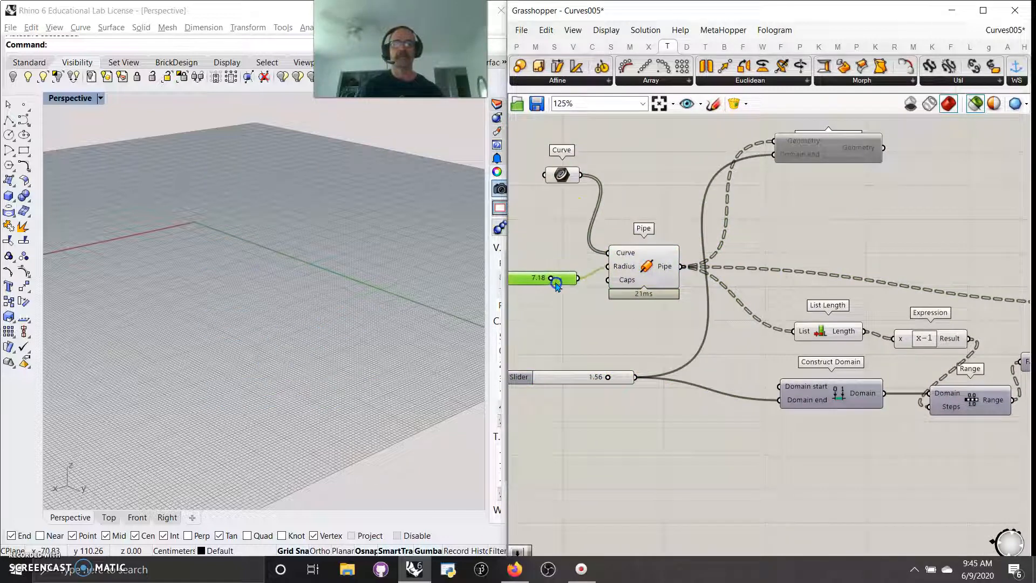
left_click_drag(567, 176, 549, 226)
left_click(662, 270)
left_click_drag(623, 372, 663, 365)
left_click(649, 364)
right_click_drag(821, 429, 724, 414)
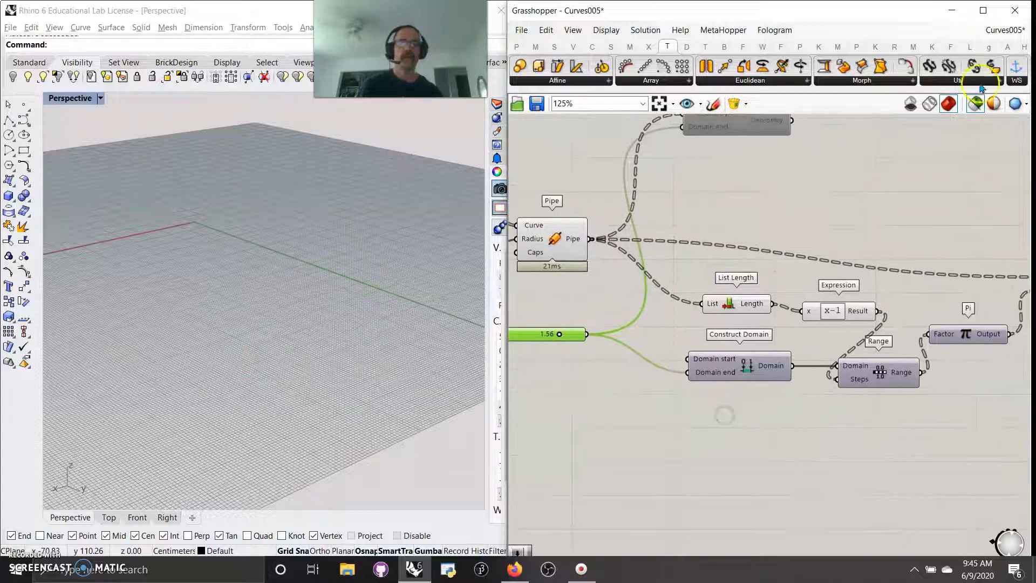
- Toggle the selected-only preview off and on, and try to turn off the preview of all older component groups
left_click(975, 104)
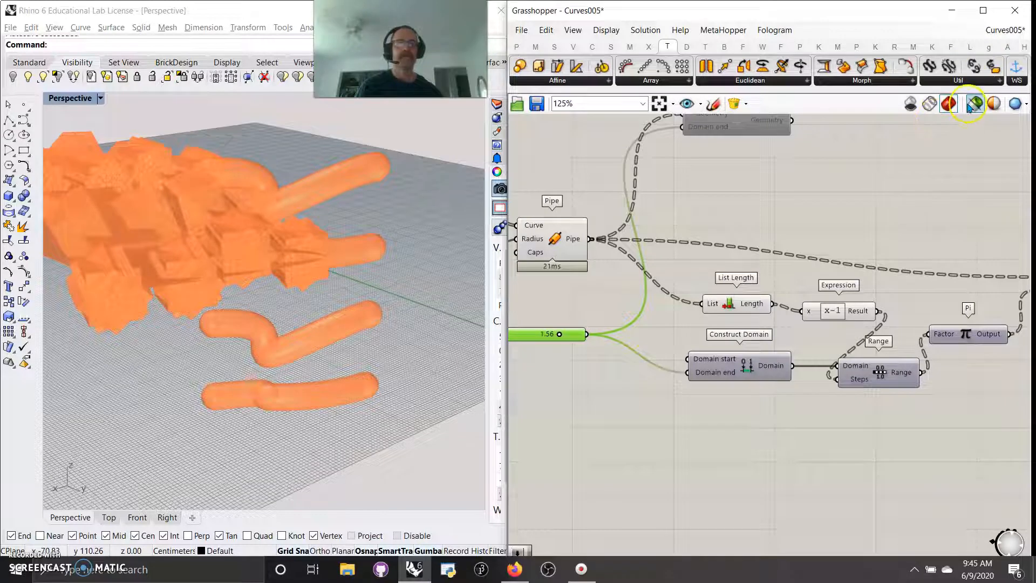
left_click(975, 103)
right_click_drag(627, 325, 695, 350)
scroll(694, 351, "down", 5)
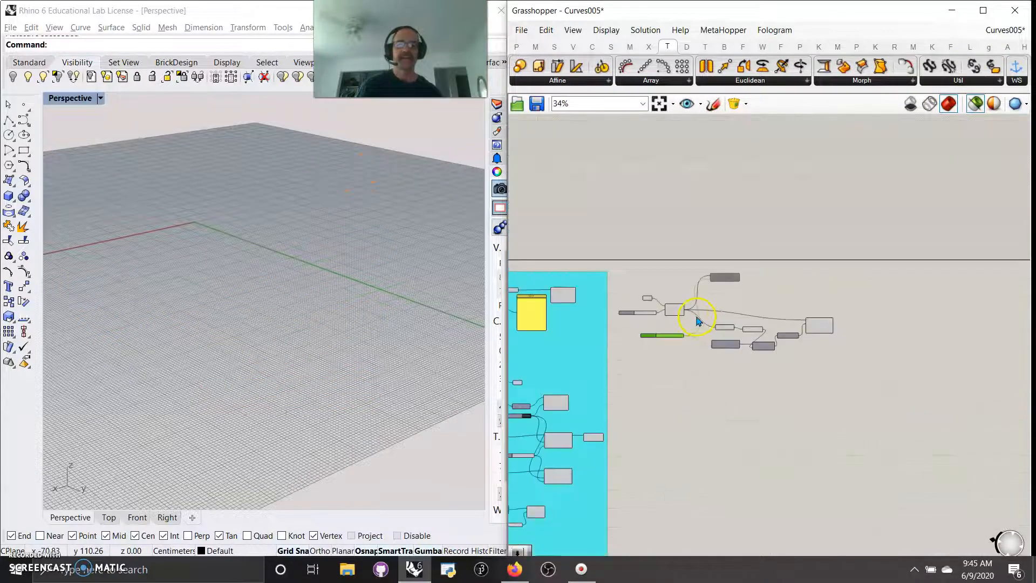
scroll(865, 259, "down", 3)
left_click_drag(828, 512, 533, 159)
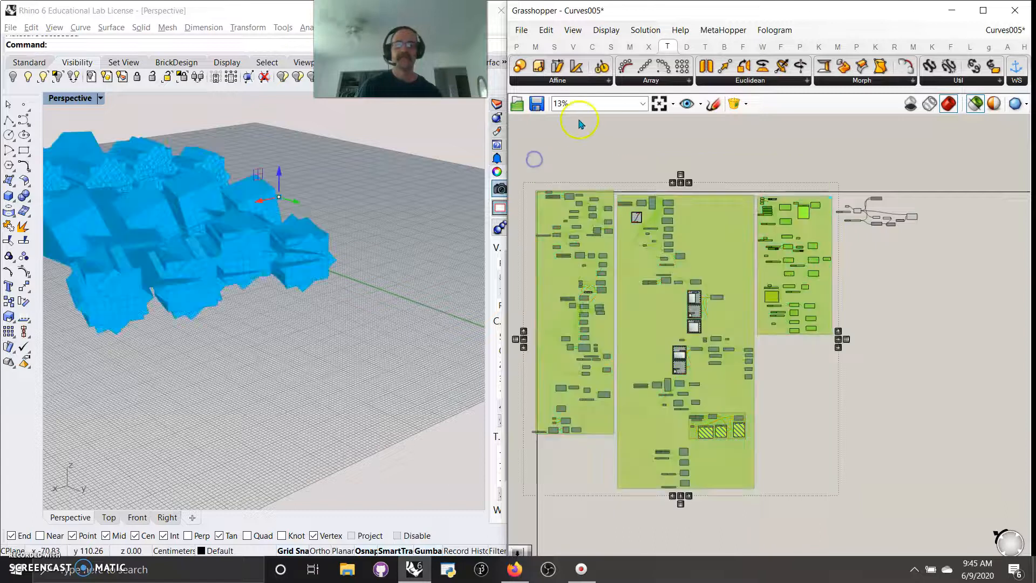
right_click(581, 124)
left_click(624, 143)
right_click_drag(944, 289, 776, 314)
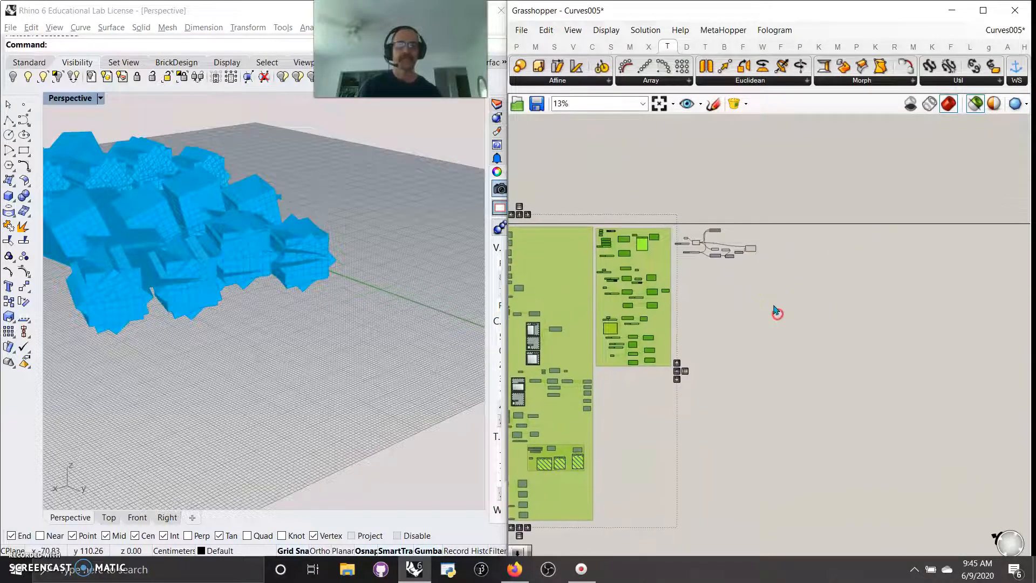
- Select Rotate 3D and look for its rotated geometry in the Perspective viewport
scroll(777, 314, "up", 10)
right_click_drag(893, 312, 771, 298)
left_click(885, 301)
right_click_drag(874, 321, 851, 338)
right_click_drag(814, 368, 888, 375)
scroll(191, 220, "up", 20)
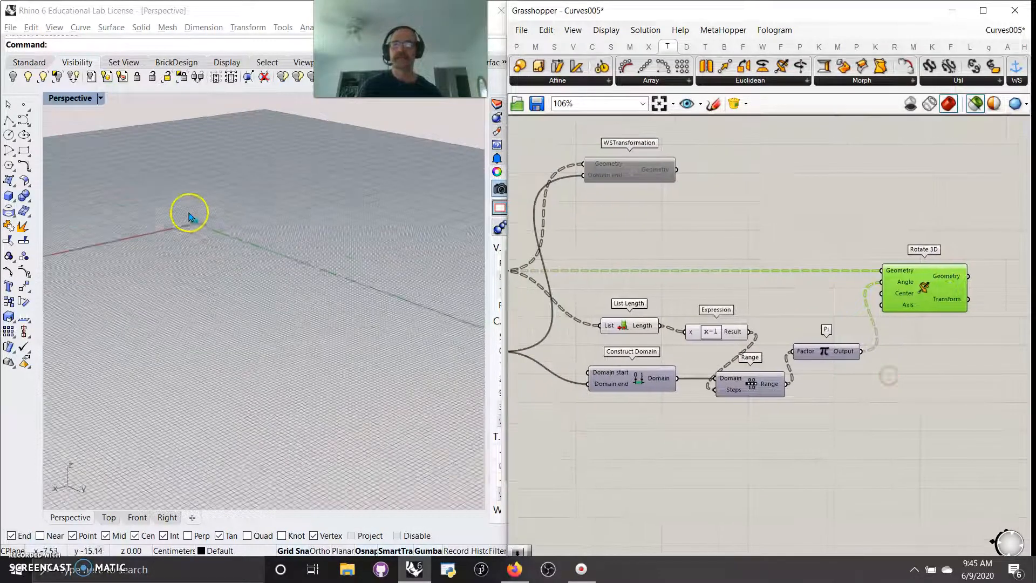
scroll(201, 271, "up", 5)
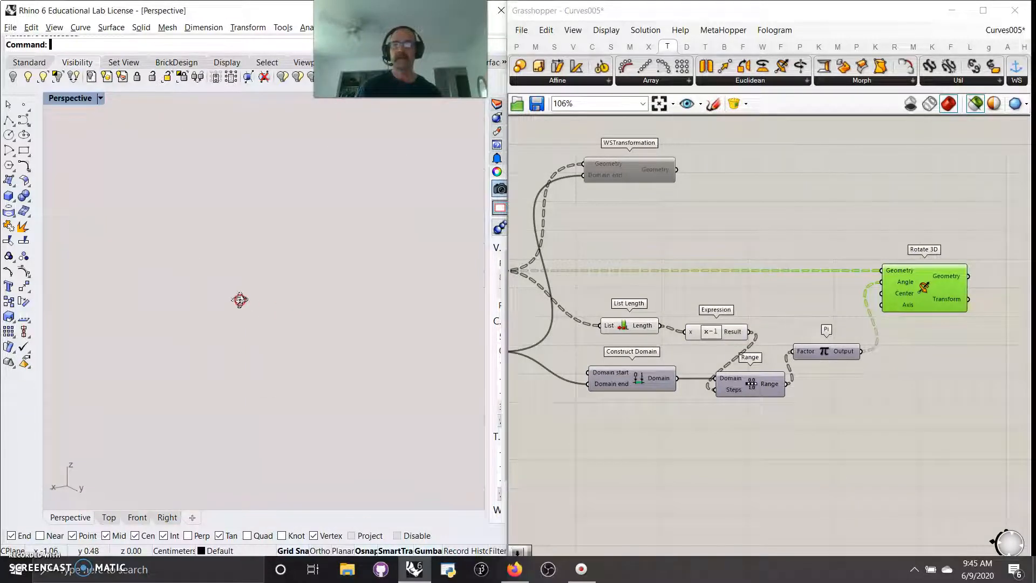
- Select Pipe to preview the unrotated pipes and zoom the Perspective viewport to their extents
right_click_drag(601, 305, 755, 314)
left_click(631, 280)
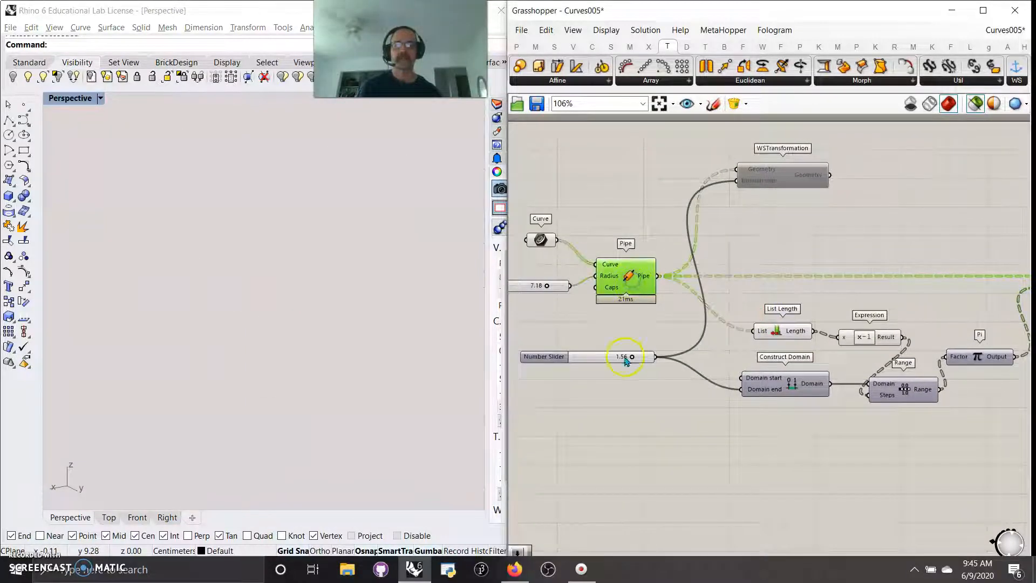
left_click(29, 62)
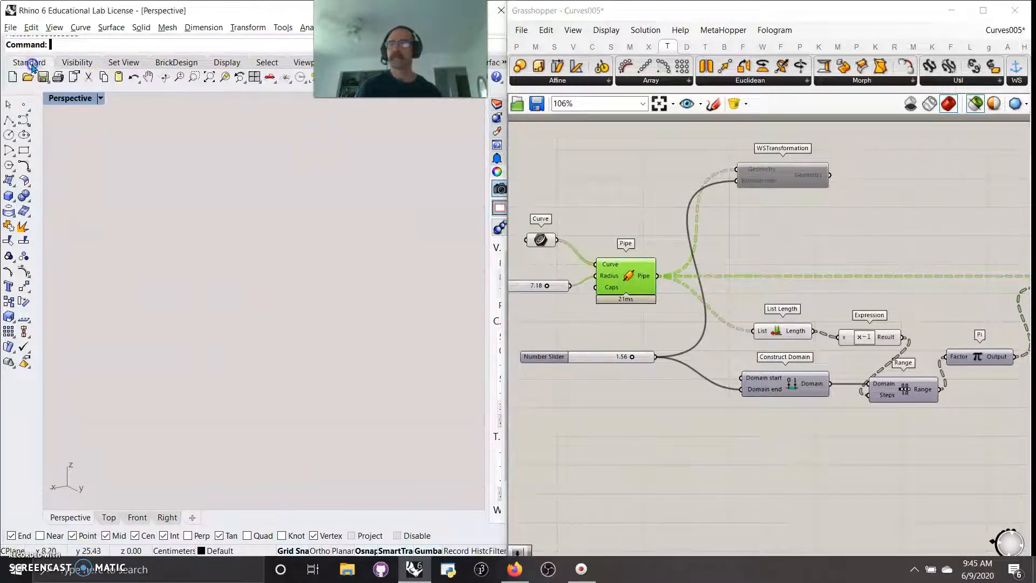
left_click(209, 77)
scroll(319, 345, "up", 5)
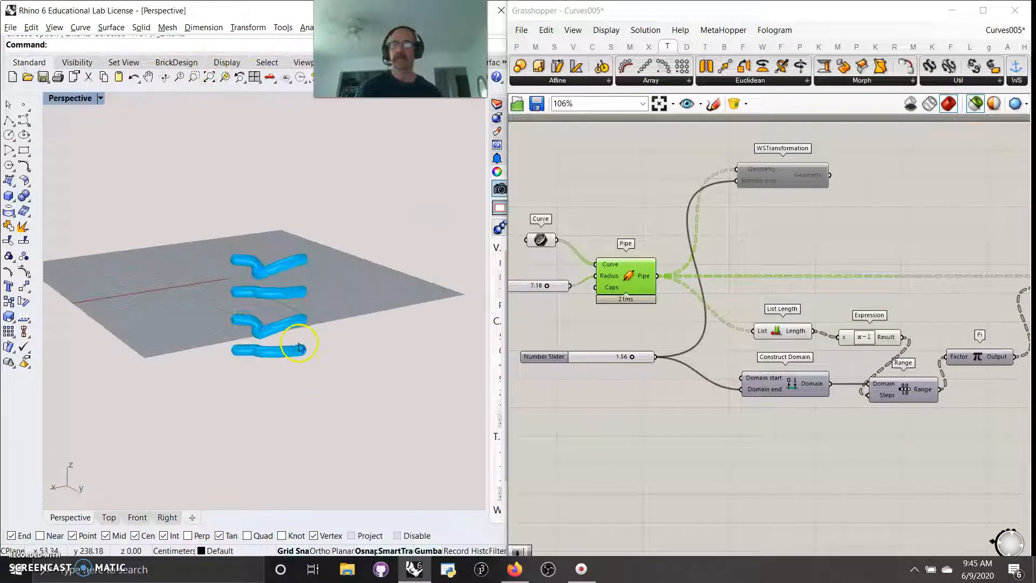
right_click_drag(662, 387, 657, 390)
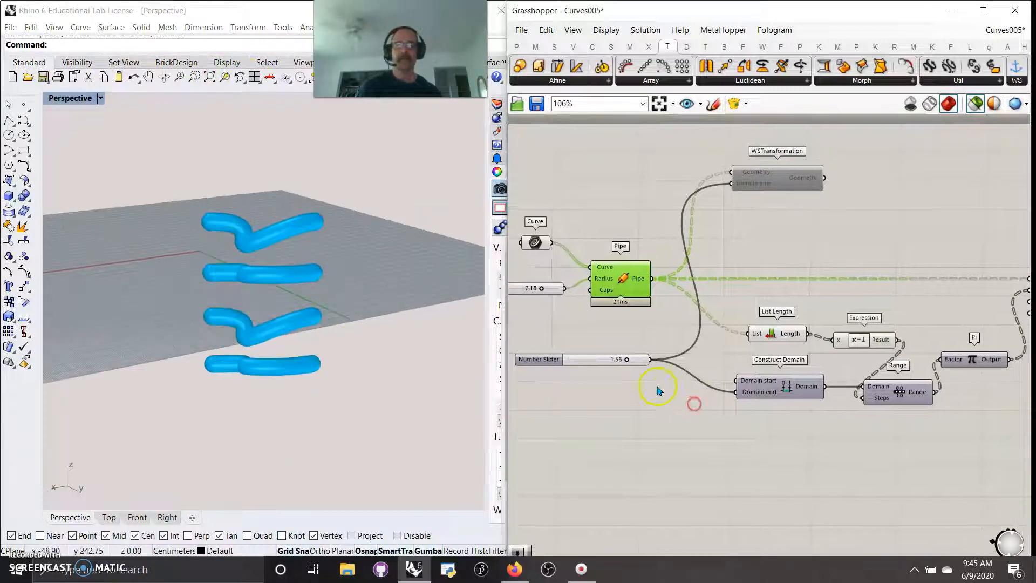
- Reselect Rotate 3D to compare its preview with the unrotated pipes
left_click(626, 360)
right_click_drag(948, 265, 846, 262)
left_click(969, 298)
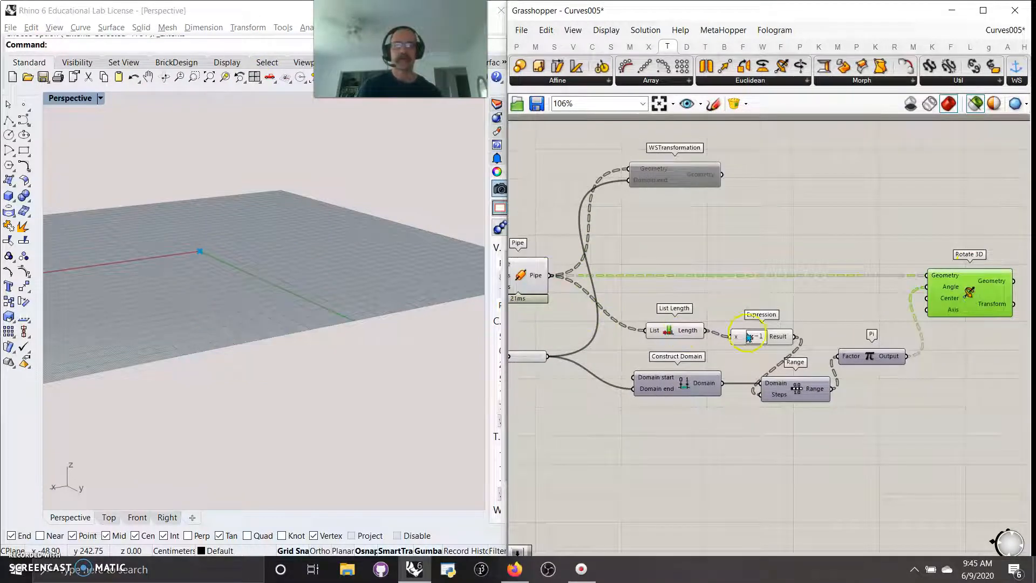
- Add a Unit Z vector and connect it to the Axis input of Rotate 3D, selecting Rotate 3D to preview it
scroll(933, 314, "up", 1)
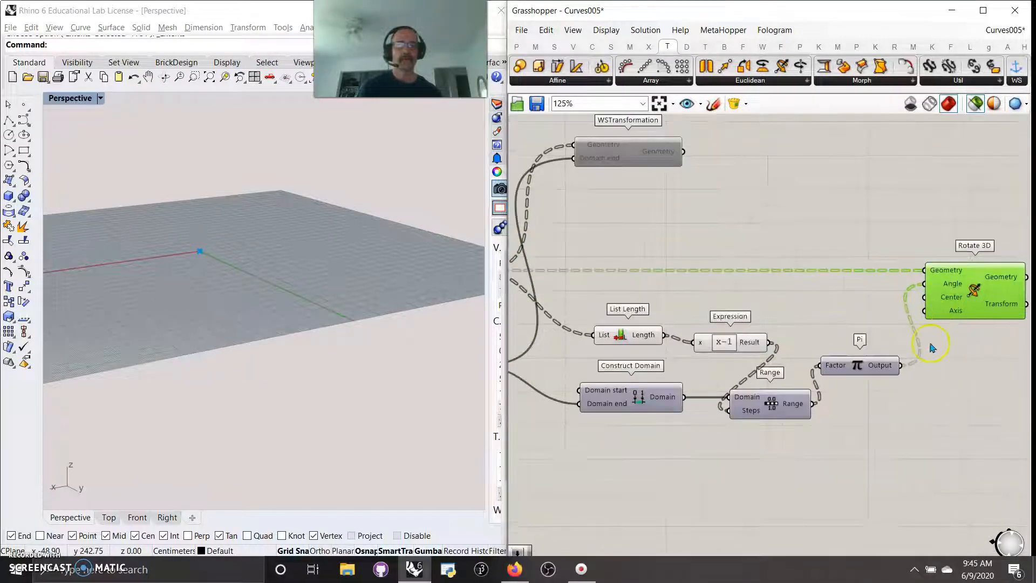
double_click(777, 464)
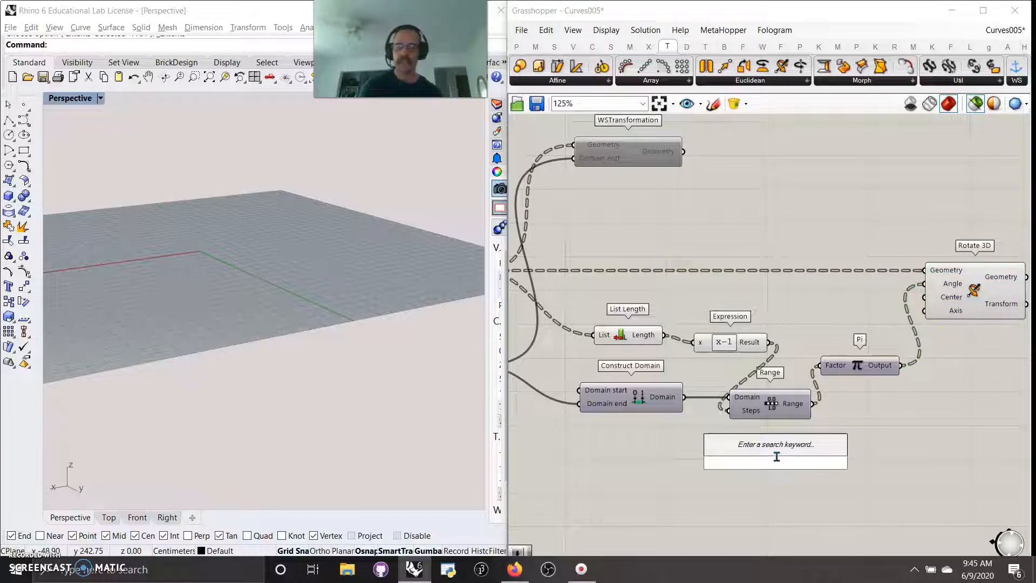
type("unit z")
left_click(781, 455)
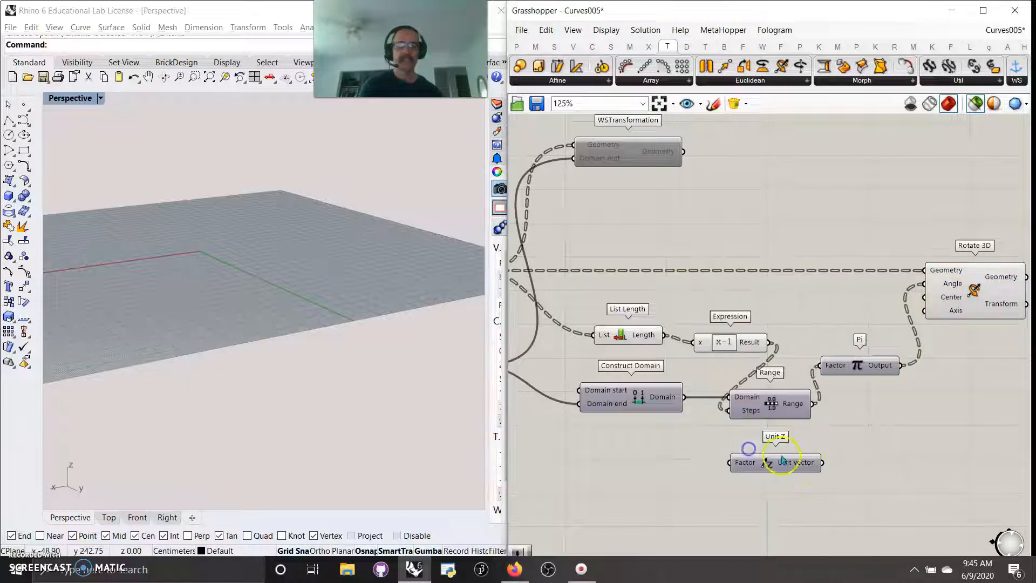
left_click_drag(821, 462, 924, 311)
left_click(969, 300)
- Preview the unrotated pipes and check the cap options of the Pipe component
right_click_drag(782, 332, 887, 312)
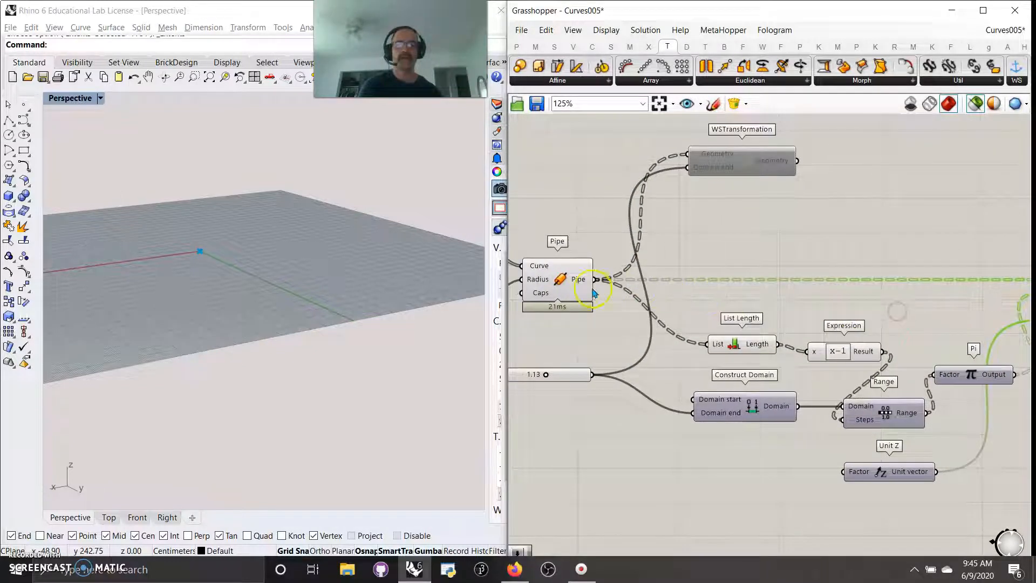
left_click(560, 281)
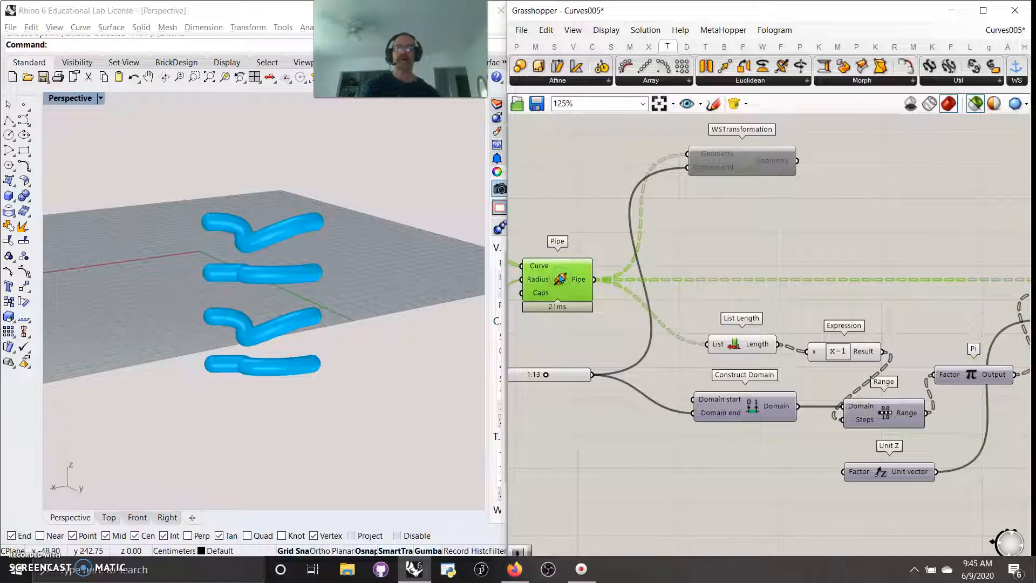
double_click(713, 245)
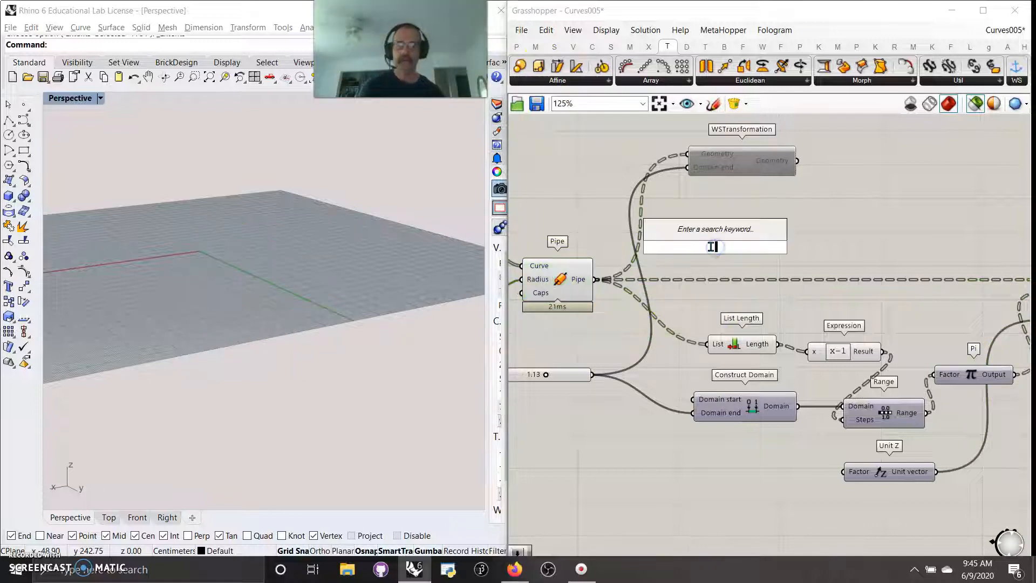
left_click(614, 337)
left_click(539, 293)
right_click(537, 295)
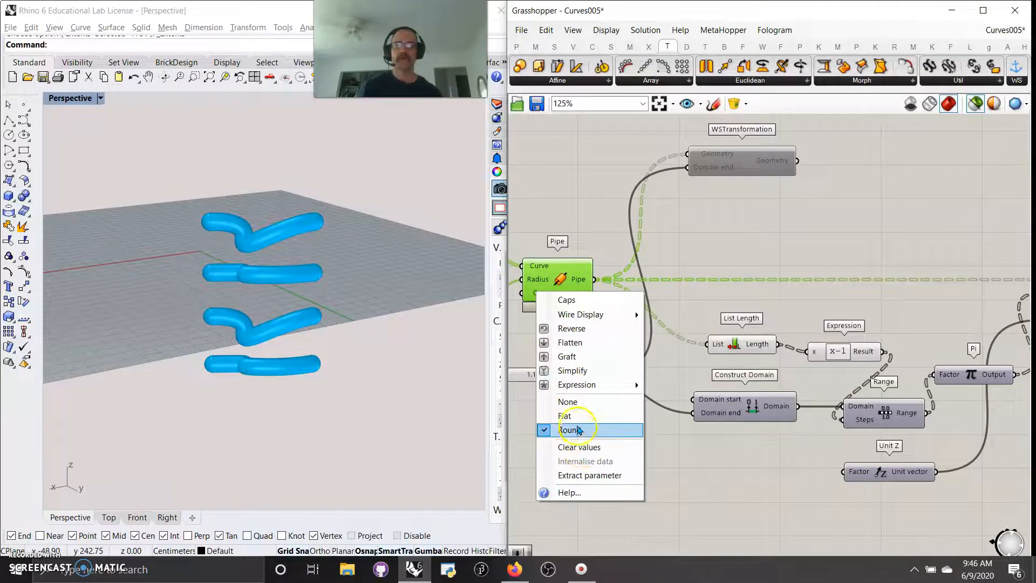
left_click(751, 225)
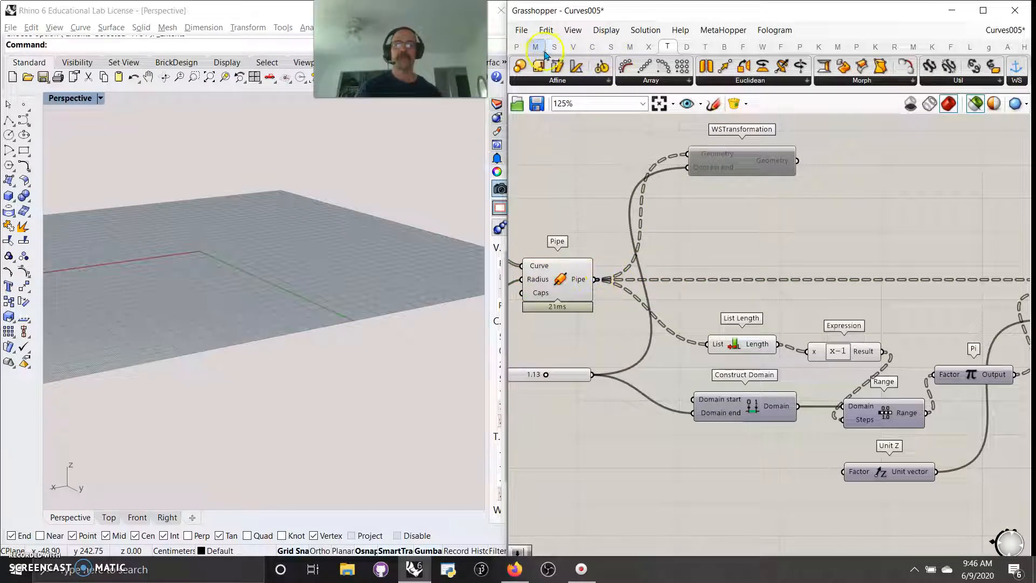
- Add a Volume component fed by the pipes and connect its Centroid output to the Center input of Rotate 3D
left_click(610, 47)
left_click(602, 65)
left_click_drag(829, 317, 820, 297)
left_click_drag(600, 280, 768, 304)
left_click_drag(869, 304, 841, 307)
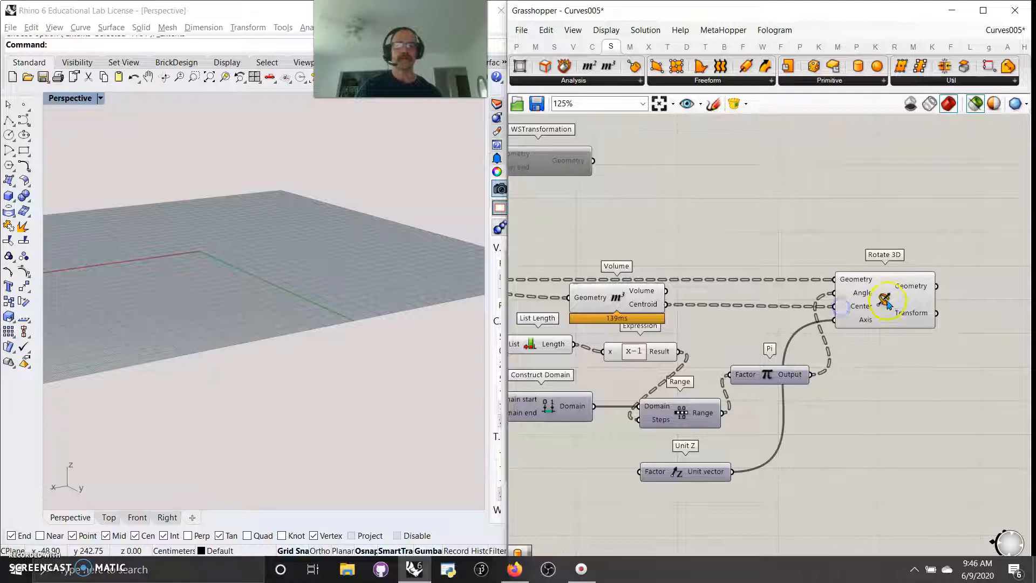
left_click(887, 302)
right_click_drag(737, 345, 798, 339)
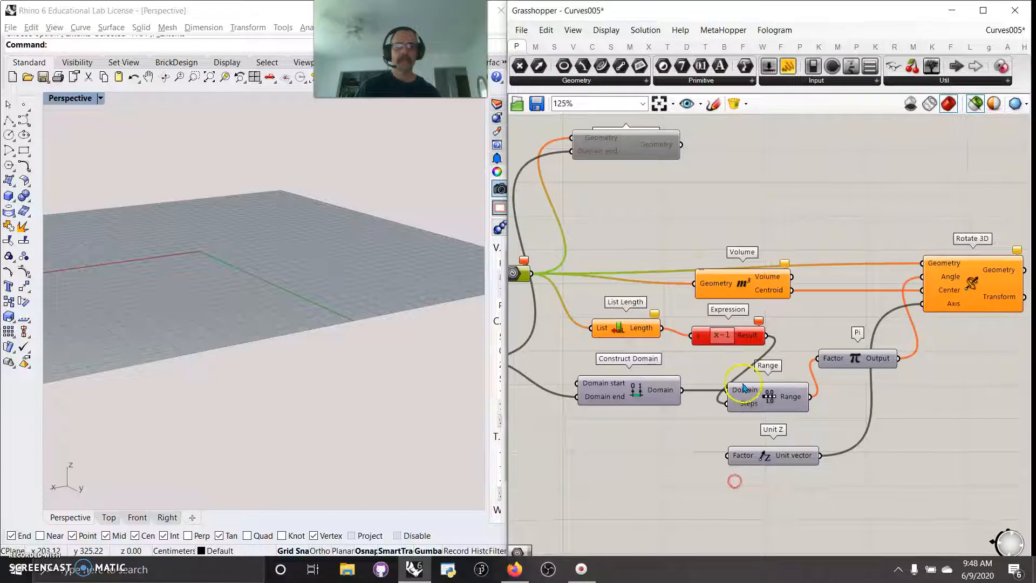
- Shift Range slightly, move Volume above the pipe wires, and connect Pipe to the flattened Geometry parameter
left_click(772, 396)
left_click_drag(773, 396, 781, 404)
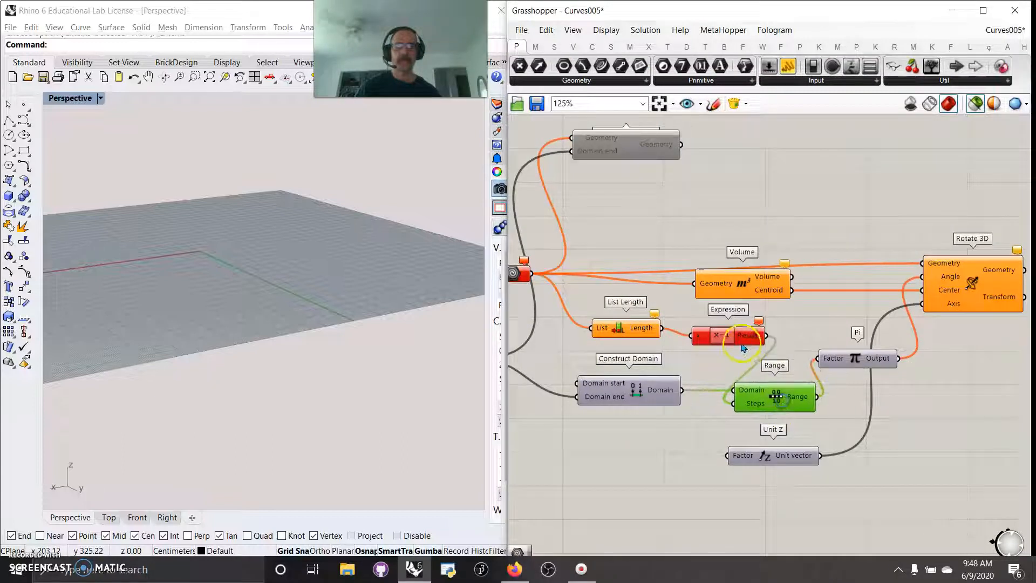
left_click(745, 335)
left_click(858, 359)
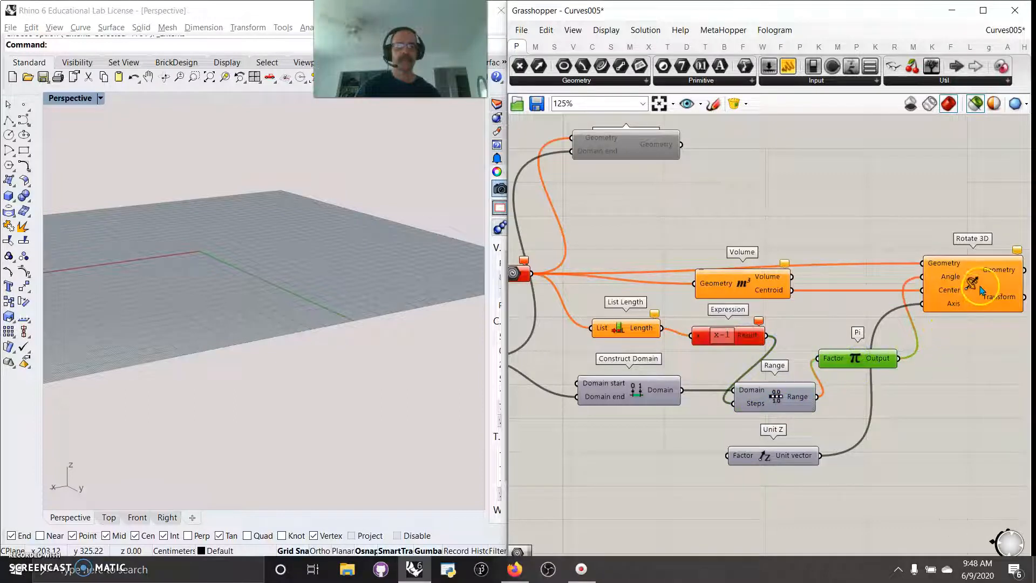
right_click_drag(821, 318, 898, 329)
left_click_drag(844, 293, 824, 244)
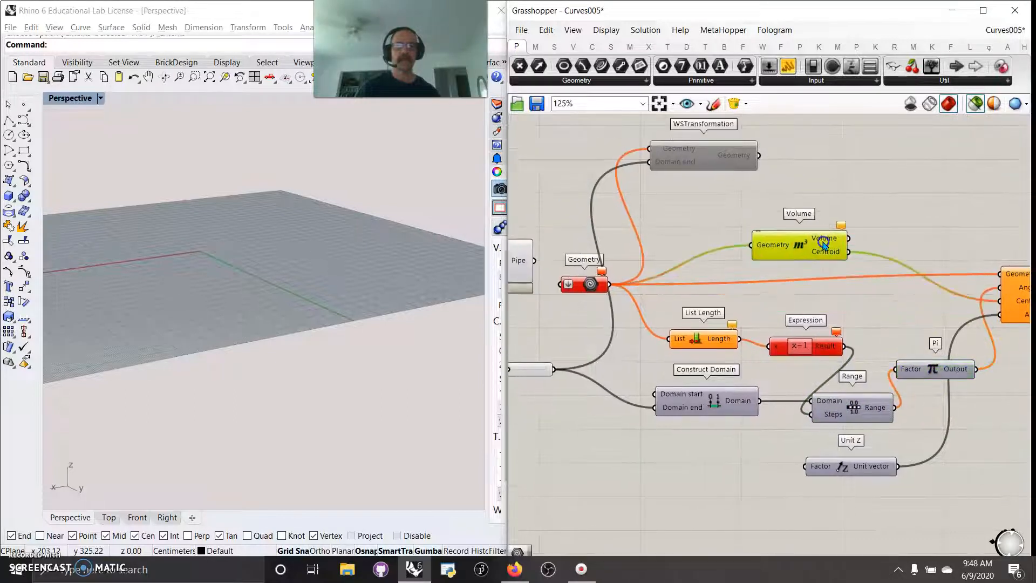
left_click_drag(585, 290, 619, 273)
left_click_drag(558, 264, 605, 304)
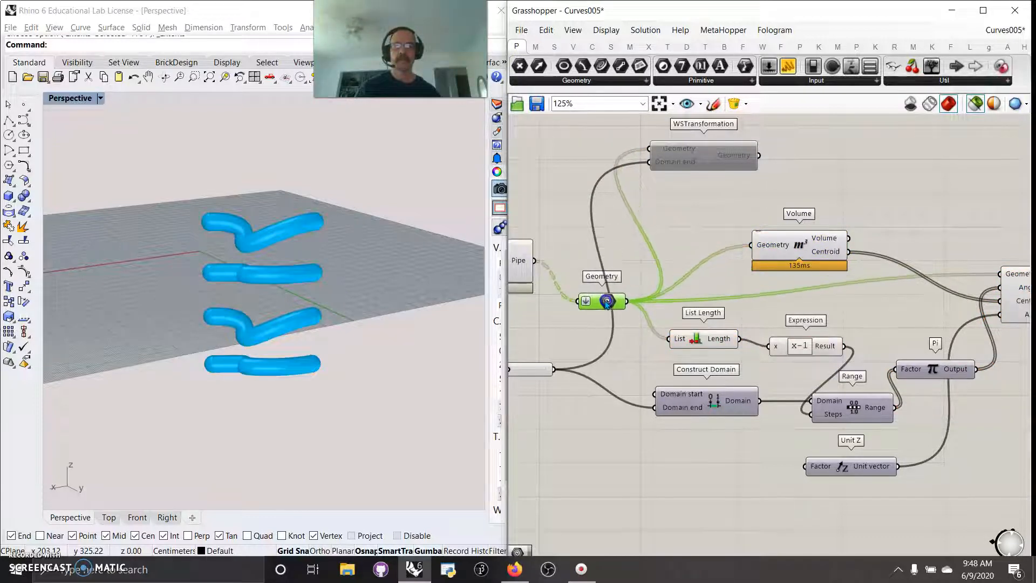
- Vary the slider feeding Domain end while previewing Rotate 3D, leaving the slider at 1.13
right_click_drag(628, 402, 671, 398)
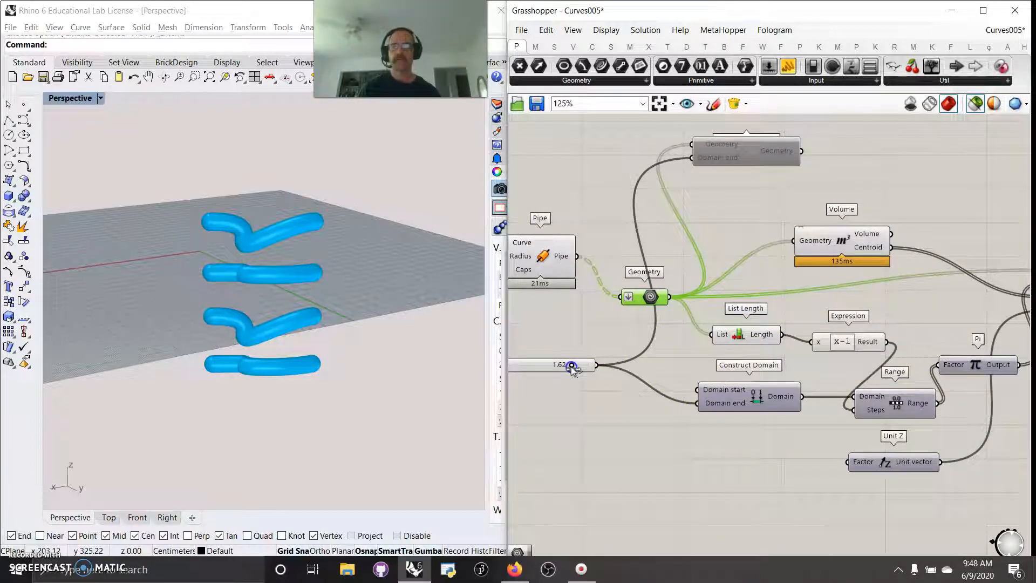
right_click_drag(992, 295, 851, 309)
left_click(948, 308)
right_click_drag(569, 412, 763, 396)
left_click_drag(624, 368, 597, 367)
right_click_drag(892, 516, 730, 419)
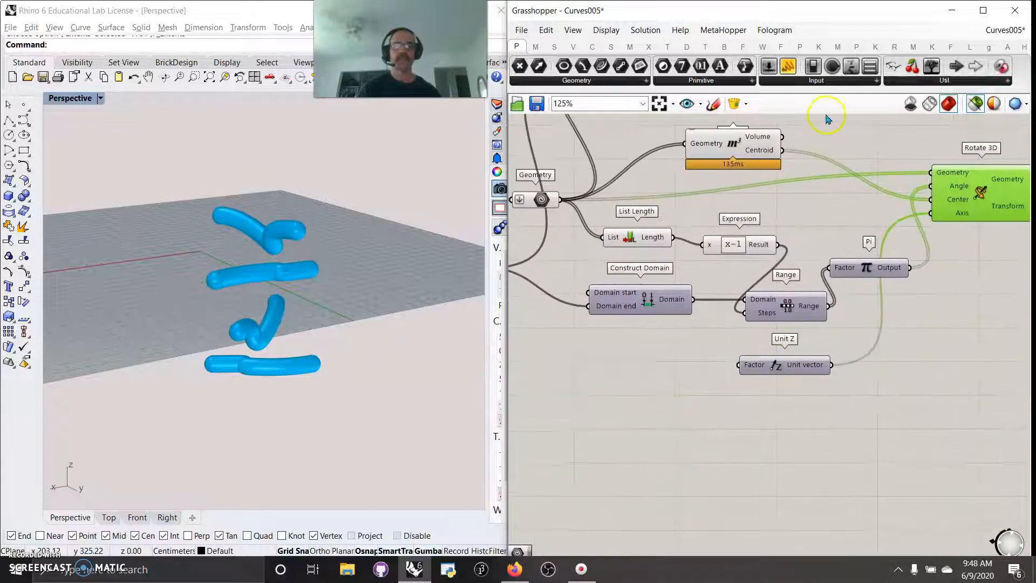
- Replace Unit Z with a Unit Y vector on the Axis input of Rotate 3D and move it into the vacated spot
left_click(797, 372)
left_click(777, 423)
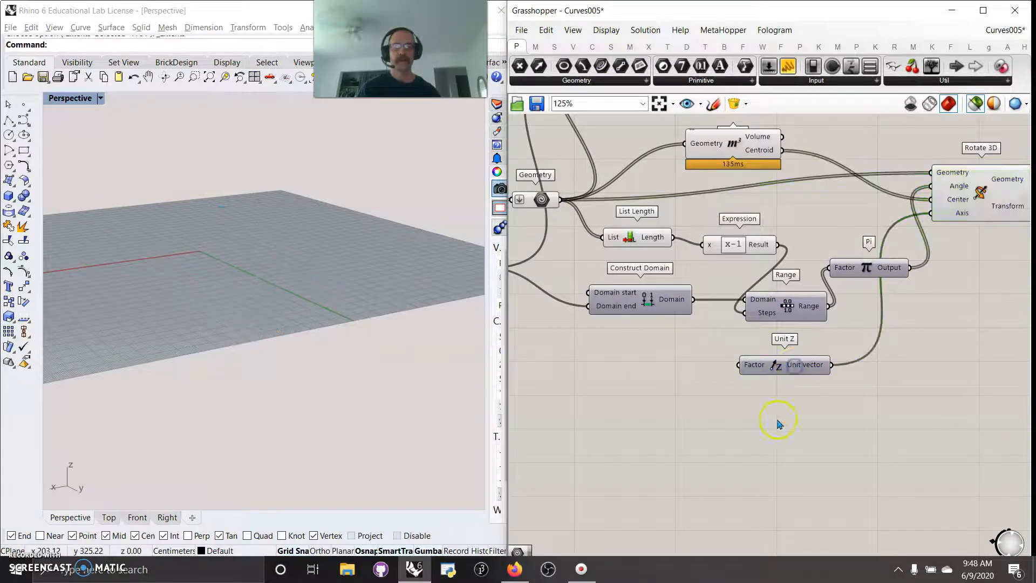
double_click(780, 417)
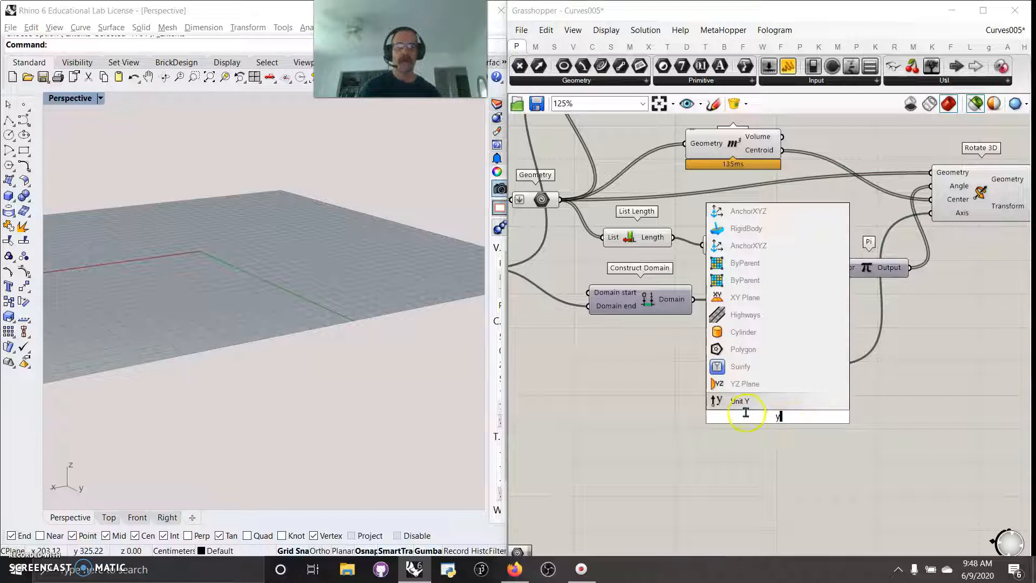
left_click(742, 402)
left_click_drag(823, 416, 930, 213)
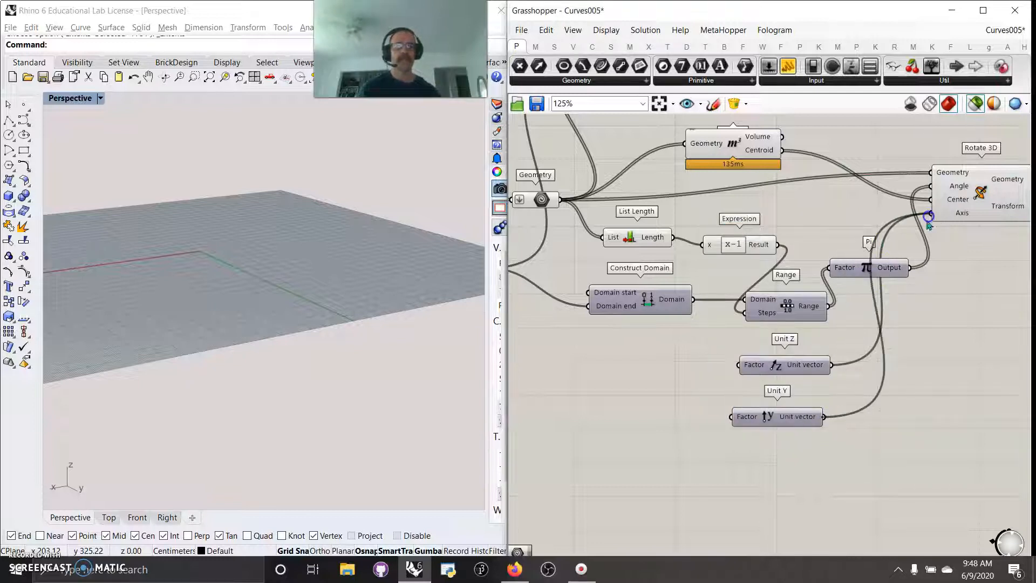
left_click(803, 369)
key("Delete")
left_click_drag(782, 415, 793, 347)
- Move Rotate 3D farther from Pi and delete the WSTransformation cluster
right_click_drag(872, 432, 719, 472)
left_click_drag(832, 235, 883, 241)
right_click_drag(694, 239, 928, 288)
right_click_drag(755, 193, 791, 219)
left_click(802, 157)
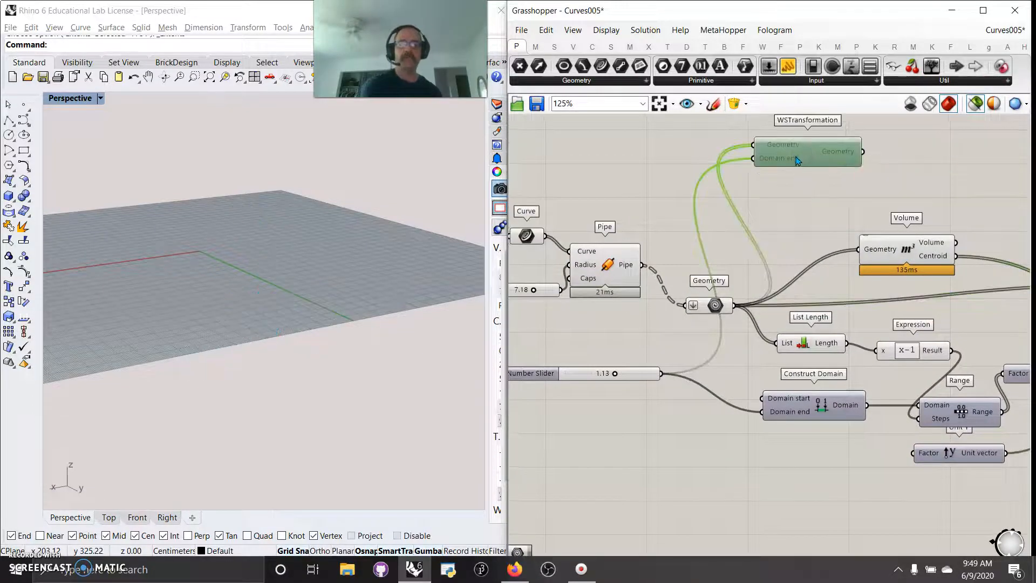
key("Delete")
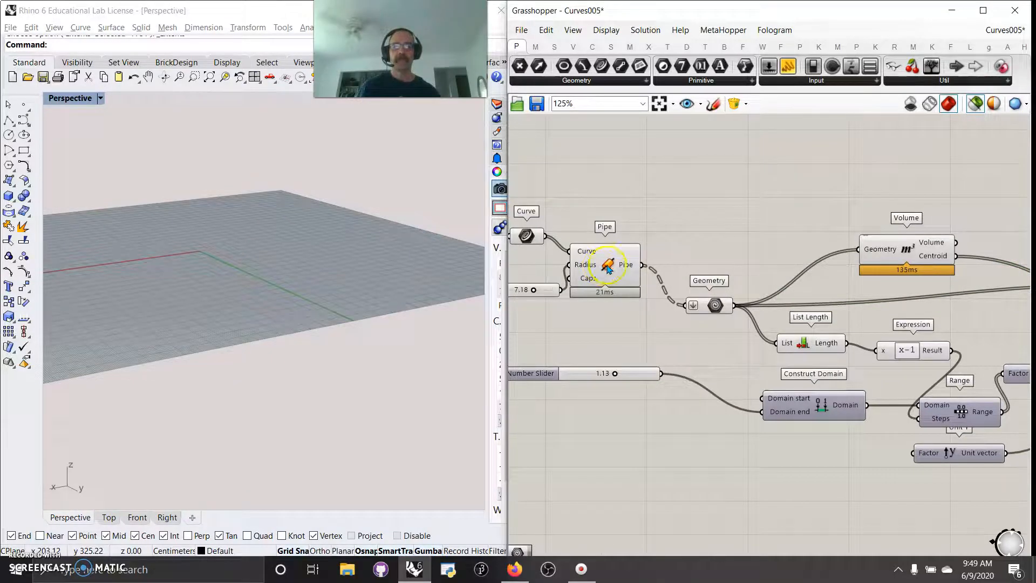
- Spread out the flattened Geometry parameter, Pipe and the domain slider to make room between them
left_click_drag(715, 305, 737, 300)
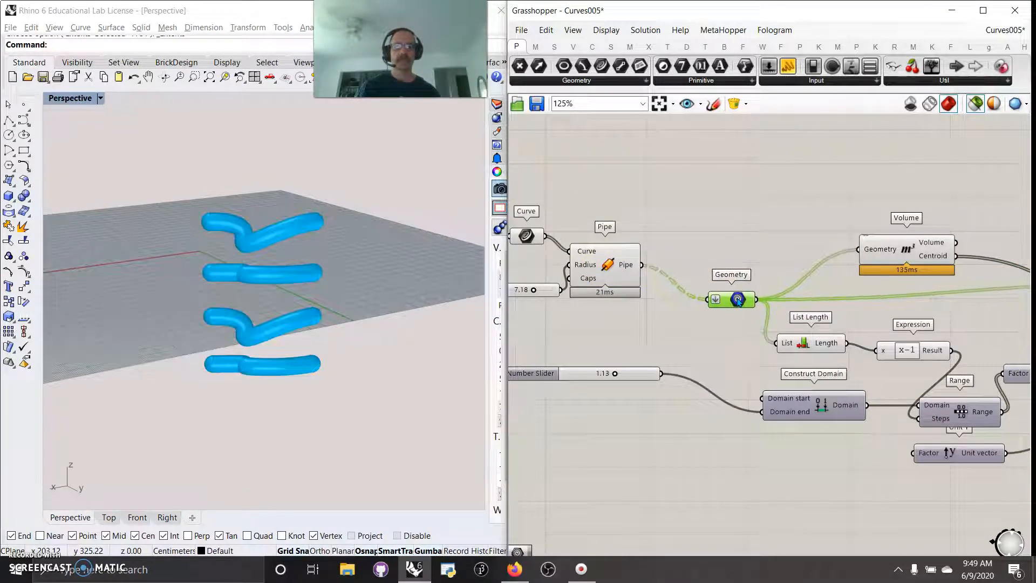
left_click(711, 300)
left_click_drag(614, 274, 610, 261)
left_click_drag(633, 378, 648, 438)
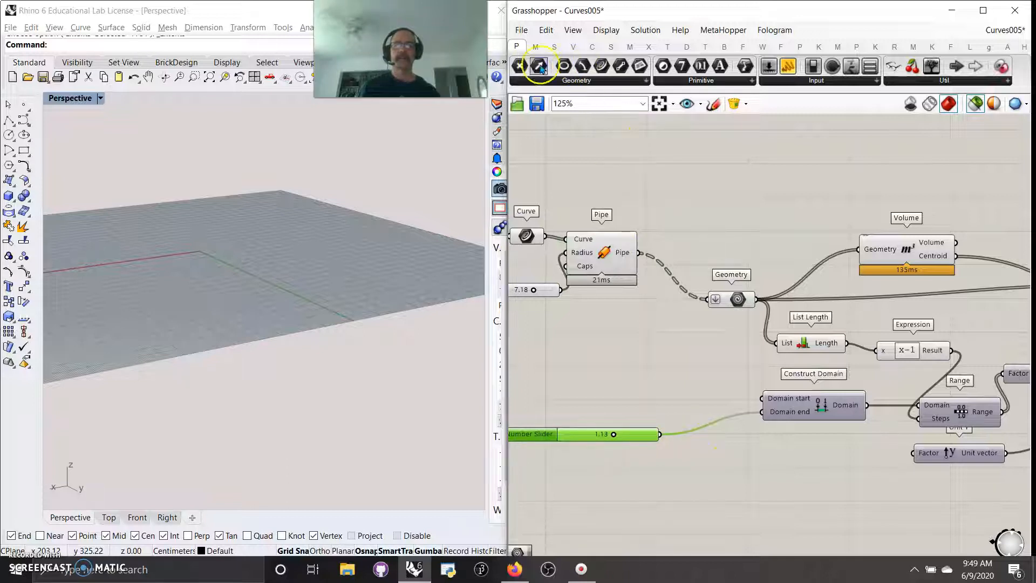
- Insert a Number parameter between the number slider and the Domain end input of Construct Domain
left_click_drag(701, 66, 762, 413)
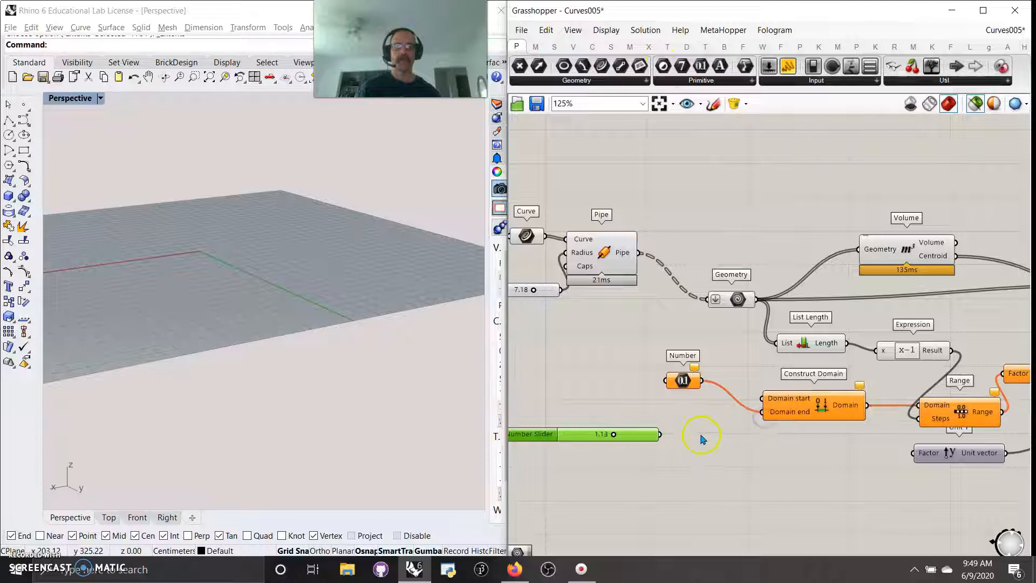
left_click_drag(655, 435, 646, 435)
left_click_drag(670, 386, 703, 440)
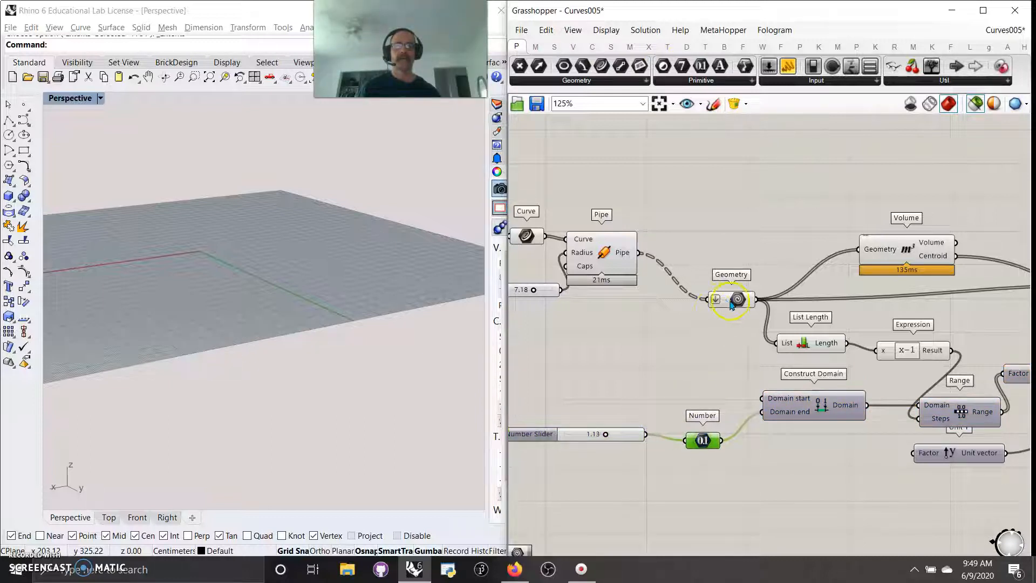
- Insert a second Geometry parameter between Pipe and the flattened Geometry parameter and align the two
left_click_drag(731, 304, 739, 288)
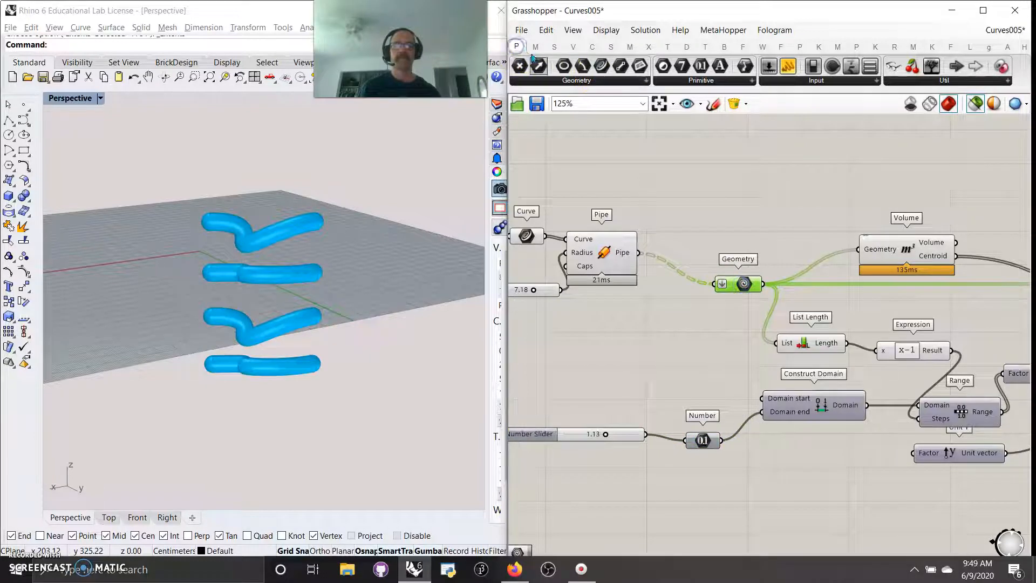
left_click(561, 80)
left_click_drag(631, 260, 707, 286)
left_click_drag(661, 234, 667, 286)
- Add a Geometry parameter after Rotate 3D and connect the rotated geometry output to it
right_click_drag(742, 392, 605, 363)
right_click_drag(920, 297, 636, 273)
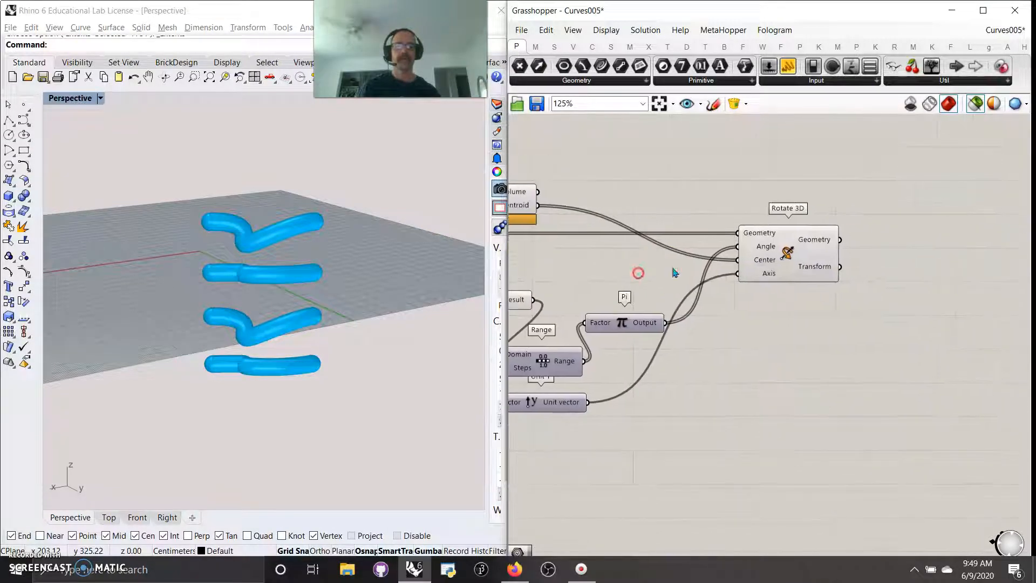
left_click(607, 80)
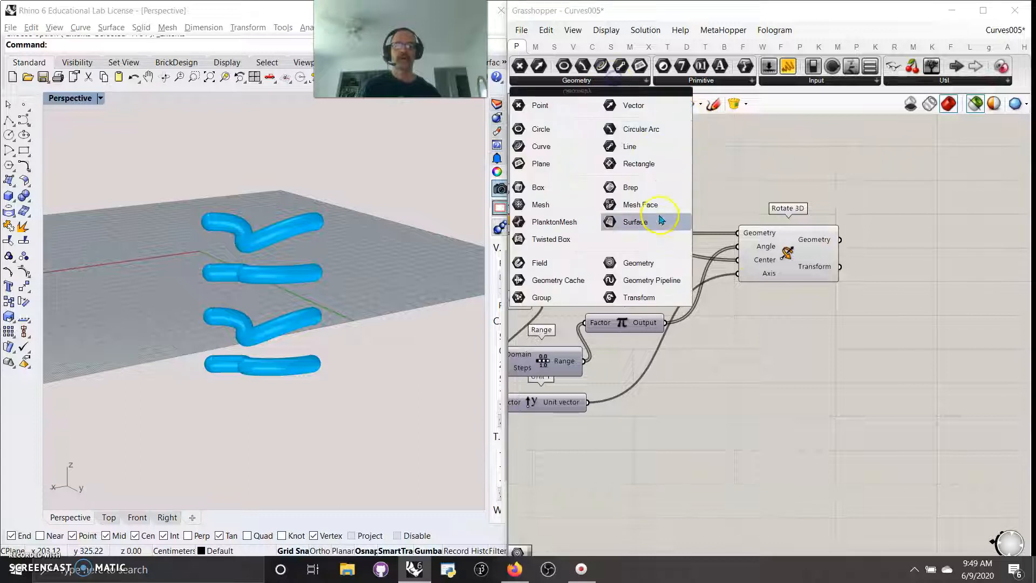
left_click(642, 263)
left_click(825, 267)
left_click_drag(821, 274, 897, 243)
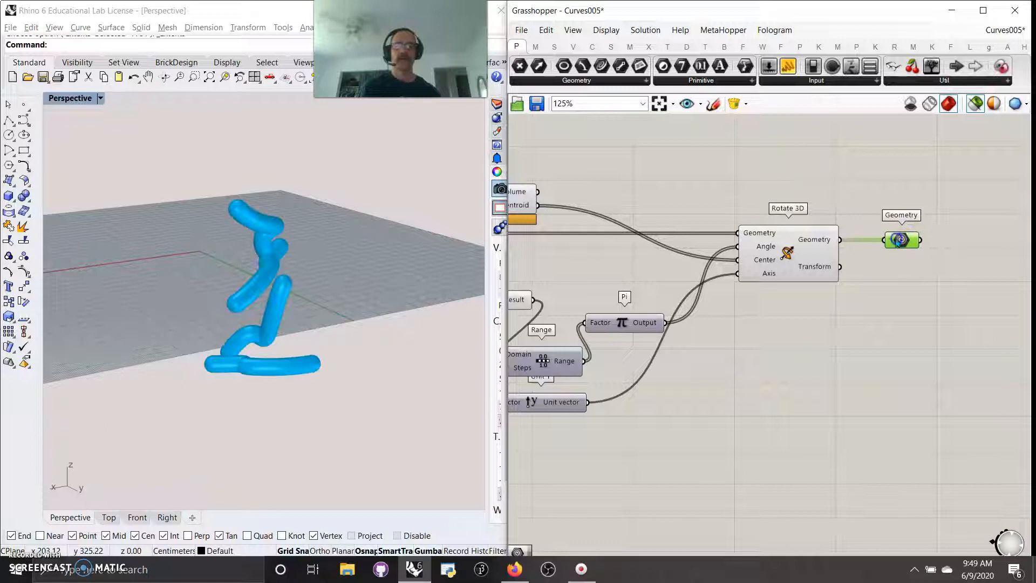
- Set the number slider feeding the domain end to 2.00 while previewing the rotated pipes
right_click_drag(589, 310, 851, 225)
right_click_drag(615, 325, 741, 402)
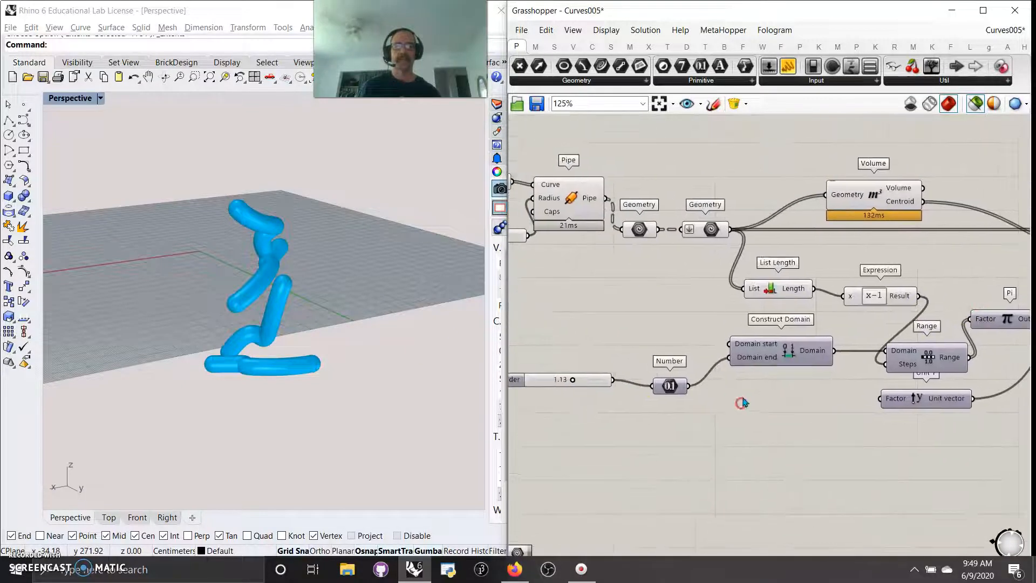
left_click_drag(581, 383, 611, 386)
right_click_drag(851, 428, 544, 424)
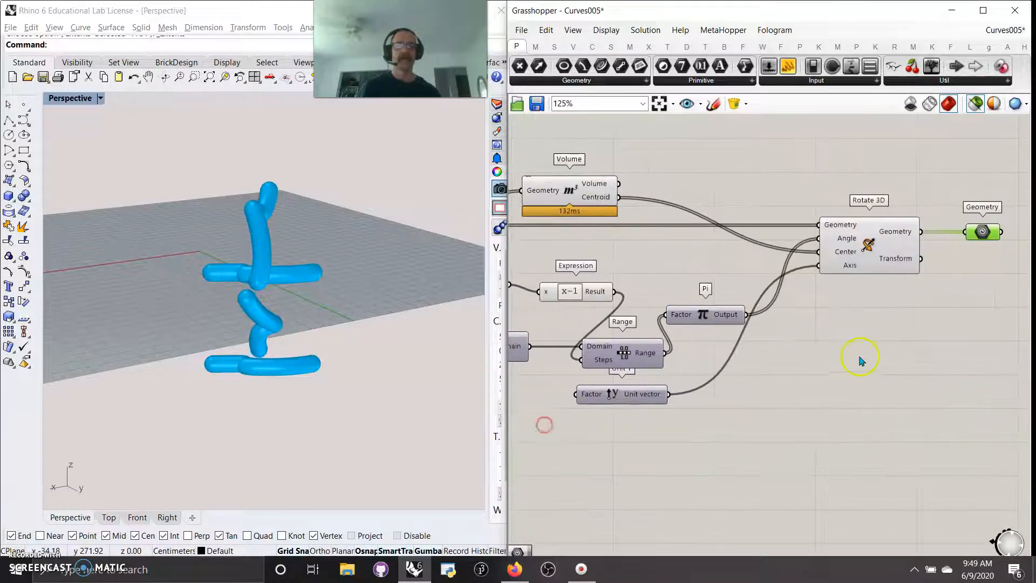
- Place a Cluster Output above the final Geometry parameter and connect the Geometry output of Rotate 3D to it
right_click_drag(932, 339, 722, 397)
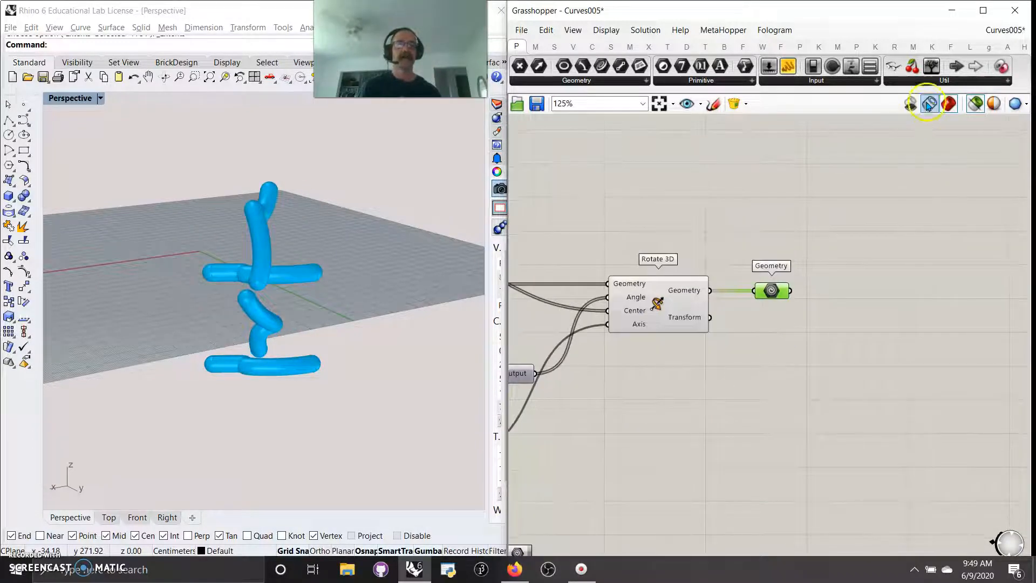
left_click_drag(866, 231, 797, 223)
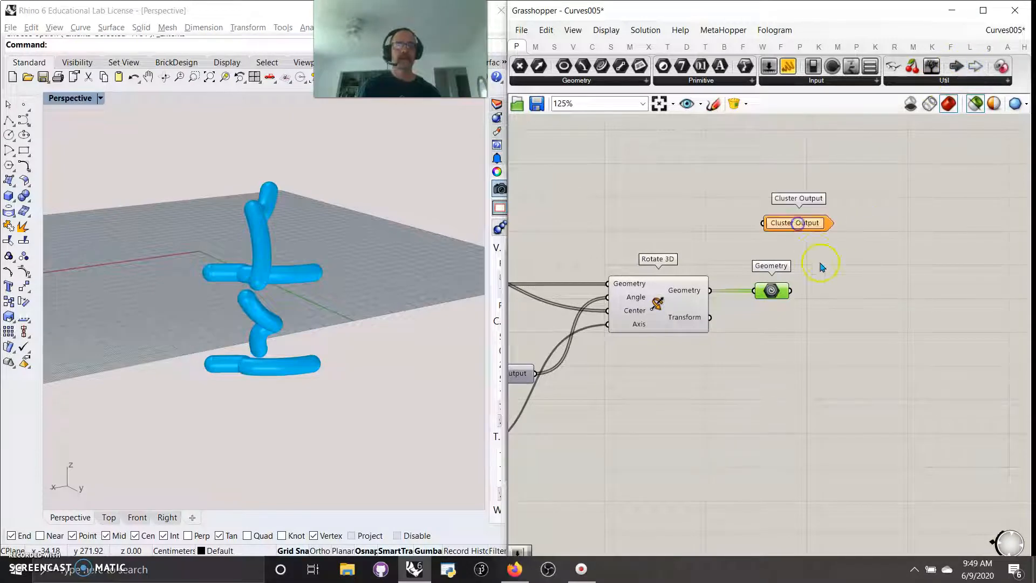
left_click_drag(707, 290, 763, 223)
- Place a Cluster Input above Pipe and connect it to the first Geometry parameter in place of the Pipe output
right_click_drag(659, 238, 829, 234)
left_click(932, 273)
right_click_drag(662, 260, 849, 231)
right_click_drag(680, 282, 894, 272)
left_click(763, 283)
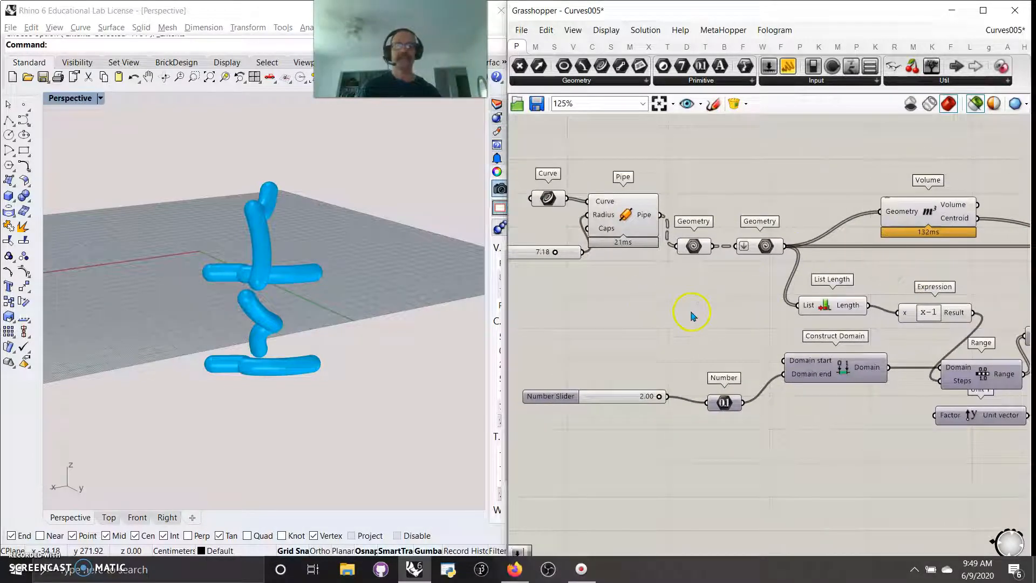
left_click(956, 68)
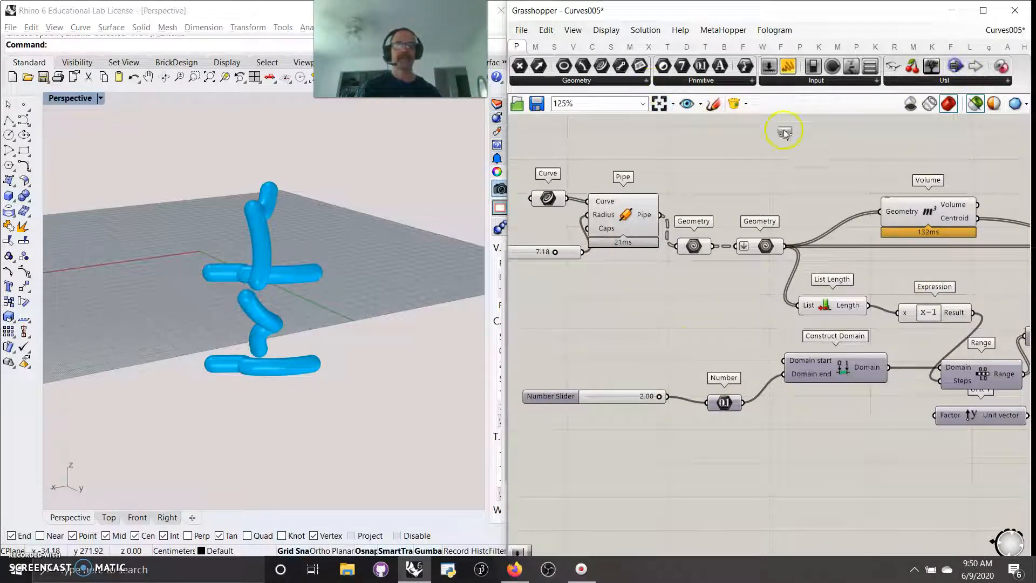
left_click_drag(784, 132, 664, 152)
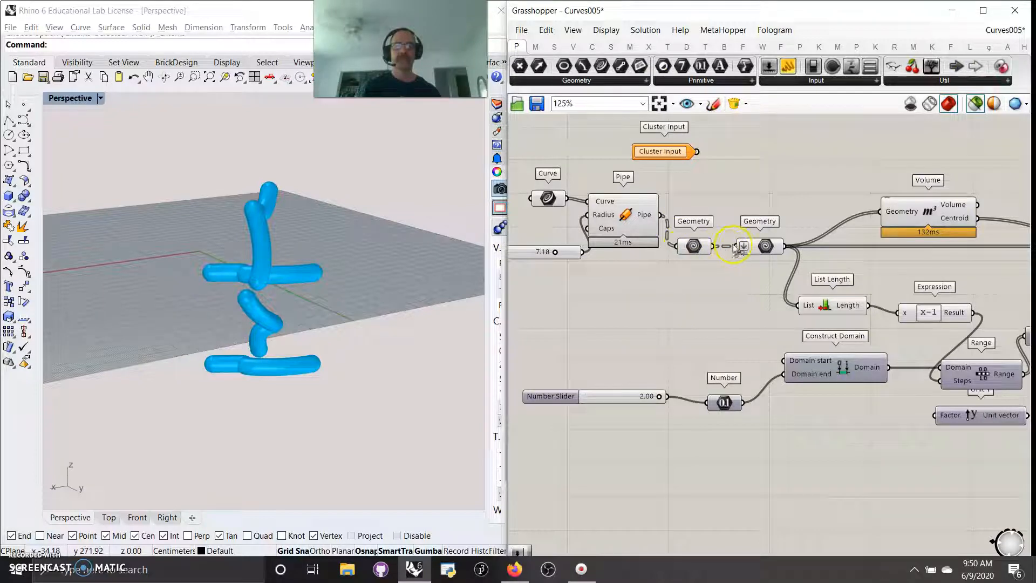
left_click_drag(684, 221, 619, 159)
left_click_drag(609, 216, 602, 205)
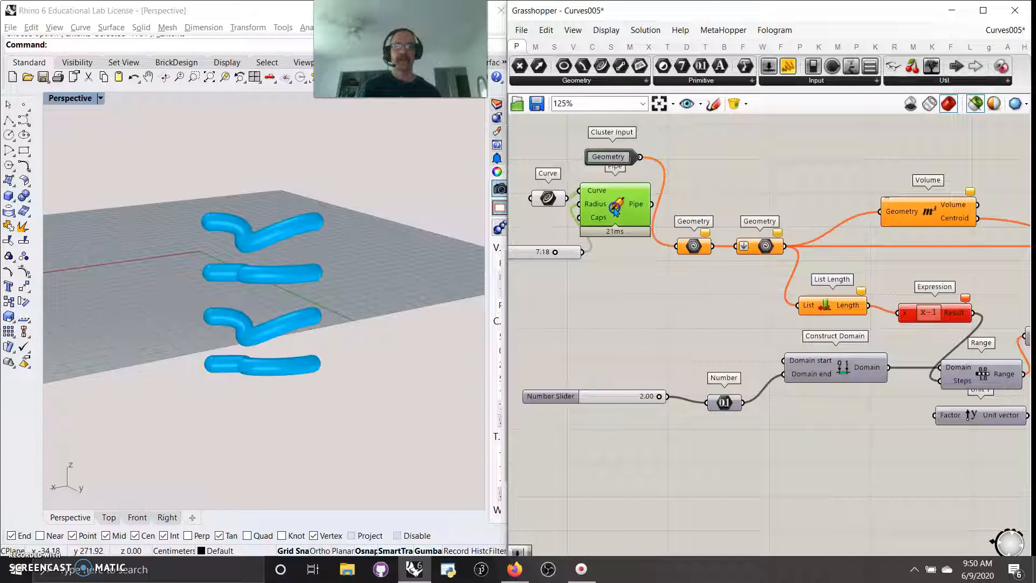
- Place a second Cluster Input below the number slider and connect it to the Number parameter in place of the slider
left_click_drag(959, 74, 647, 441)
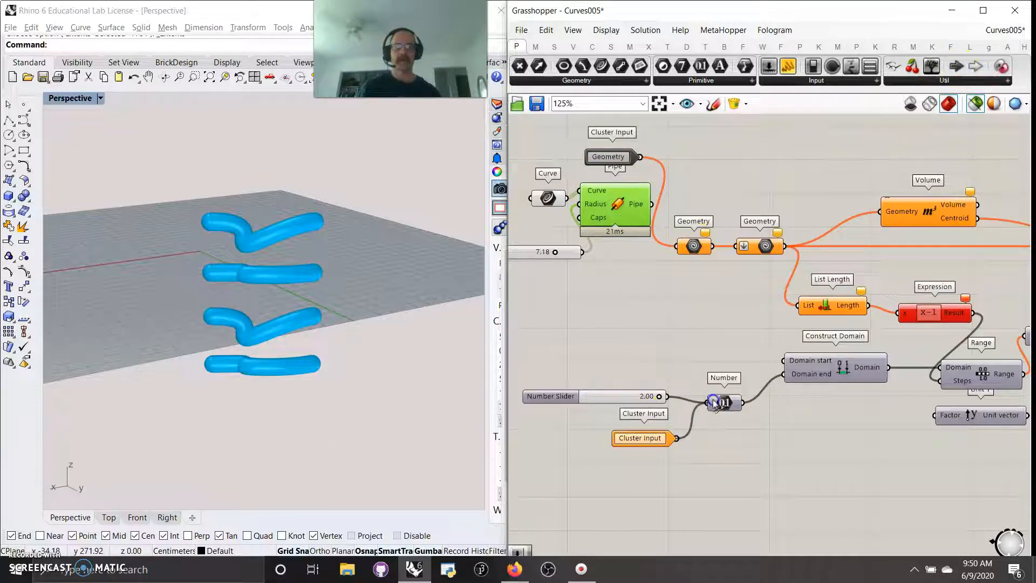
left_click_drag(713, 401, 713, 402)
left_click_drag(638, 400, 588, 379)
left_click_drag(633, 440, 705, 441)
- Wire the two cluster inputs directly to Domain end and the flattened Geometry parameter, deleting the intermediate Number and Geometry parameters
left_click_drag(728, 402, 723, 368)
left_click_drag(733, 440, 785, 384)
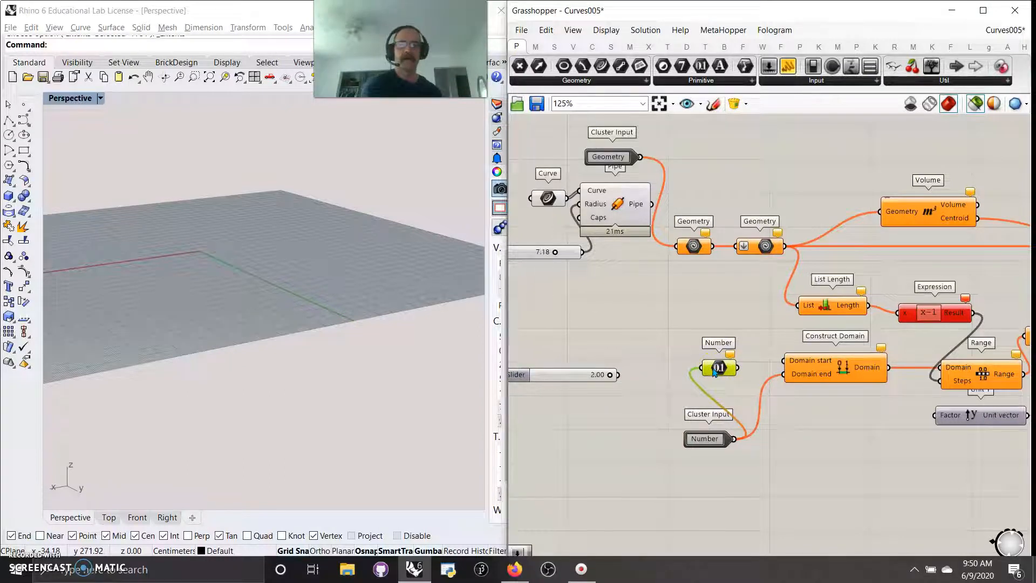
key("Delete")
left_click_drag(644, 160, 709, 256)
left_click(693, 247)
key("Delete")
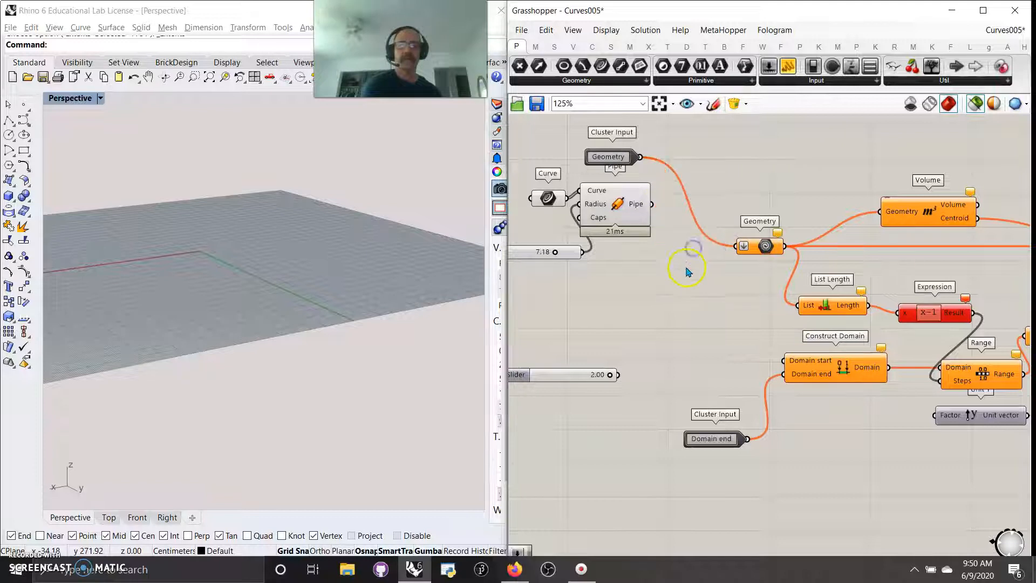
right_click_drag(743, 333, 719, 334)
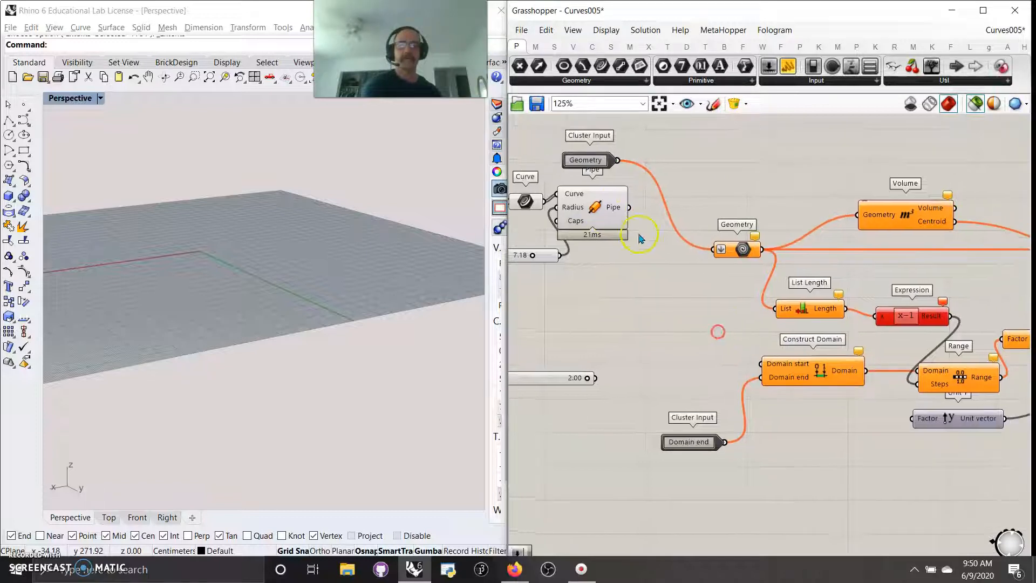
left_click_drag(593, 160, 621, 160)
- Delete the Geometry parameter after Rotate 3D, leaving the Cluster Output connected
right_click_drag(878, 209, 575, 214)
right_click_drag(986, 357, 824, 360)
left_click_drag(848, 201, 877, 263)
left_click_drag(849, 202, 795, 264)
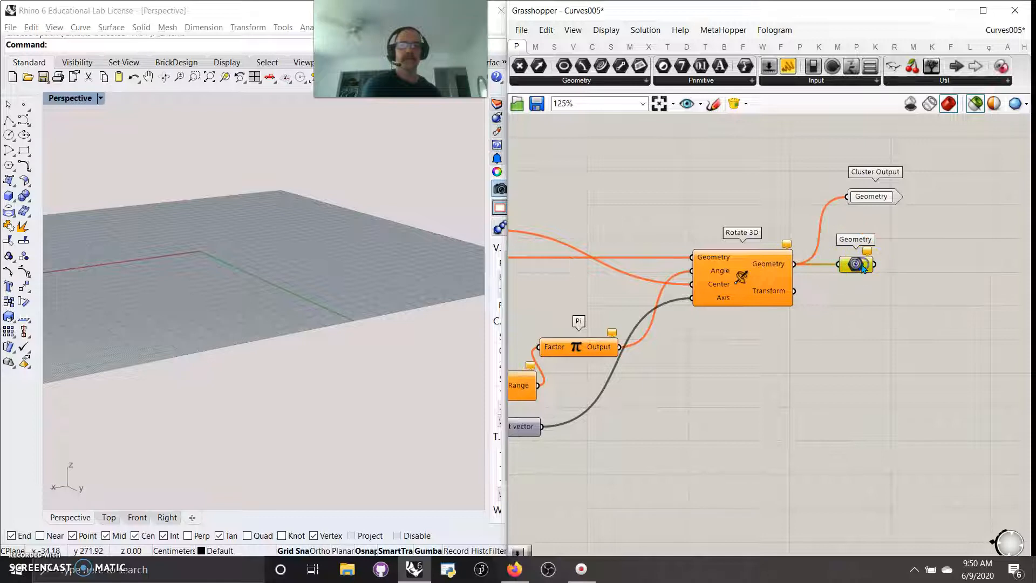
key("Delete")
- Tidy the cluster inputs and output, and package them with all the components between them into a cluster
scroll(934, 345, "down", 5)
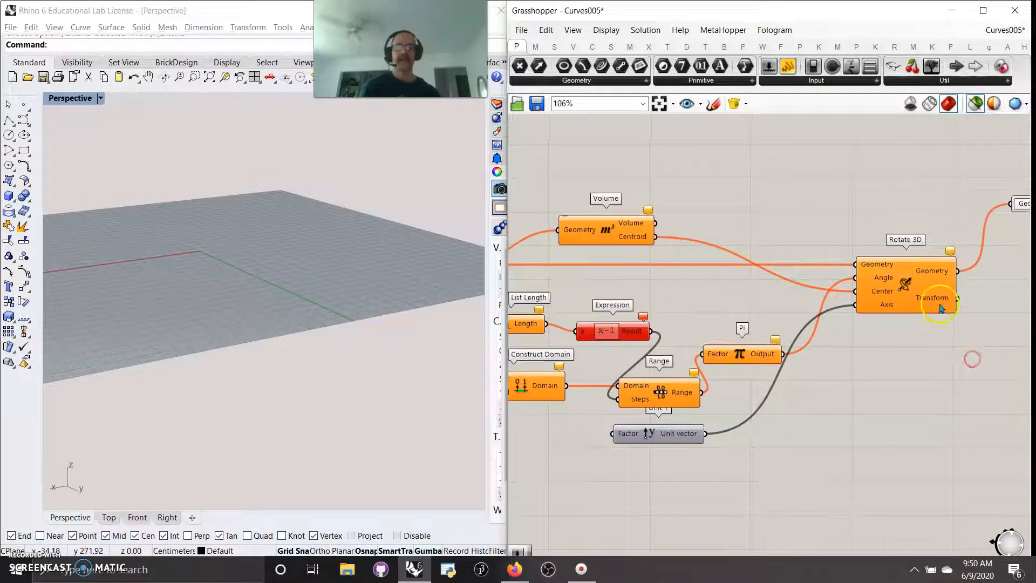
left_click_drag(701, 373, 698, 356)
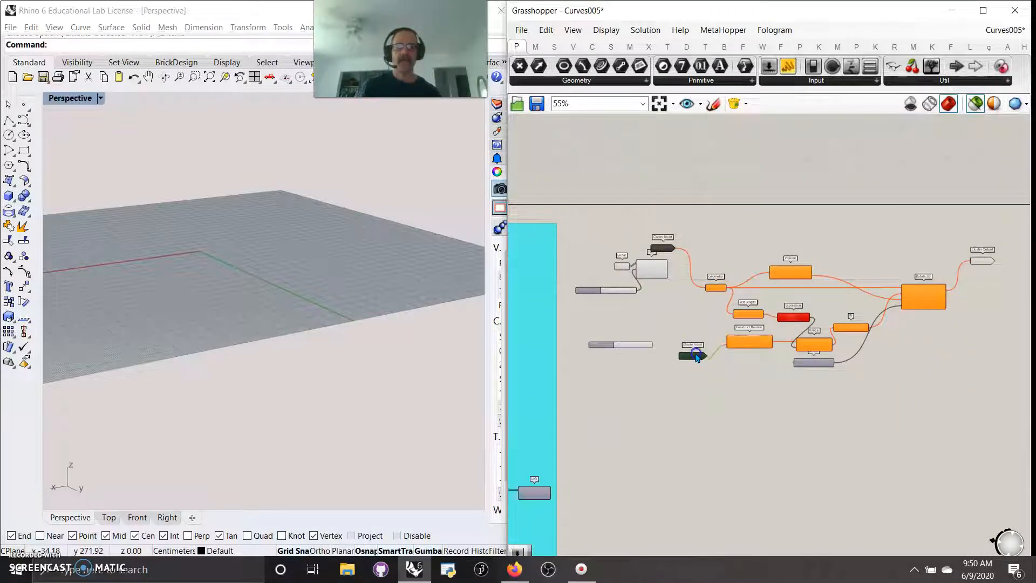
left_click_drag(668, 251, 691, 253)
left_click_drag(984, 267, 977, 266)
left_click_drag(985, 419, 691, 176)
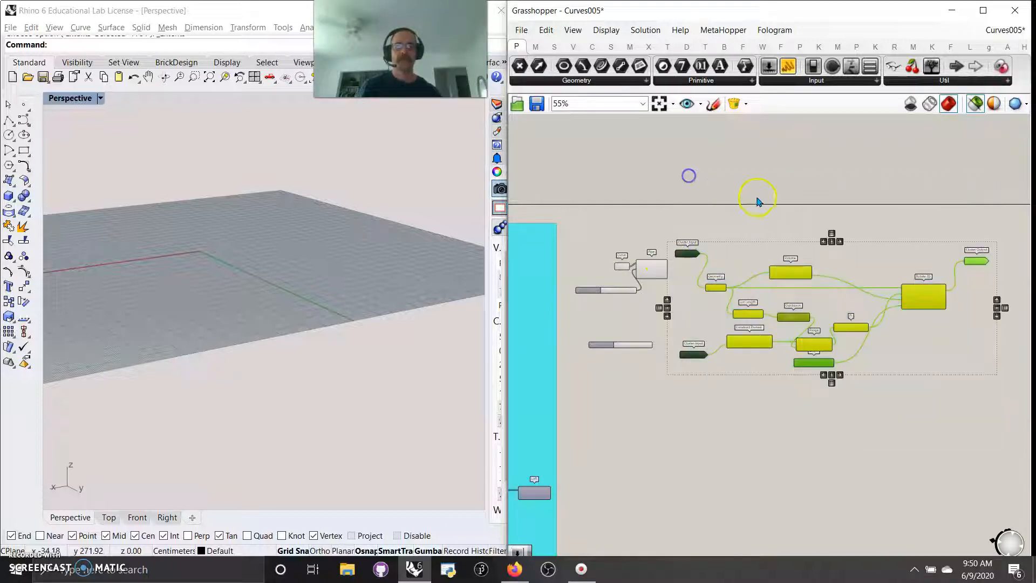
middle_click(784, 211)
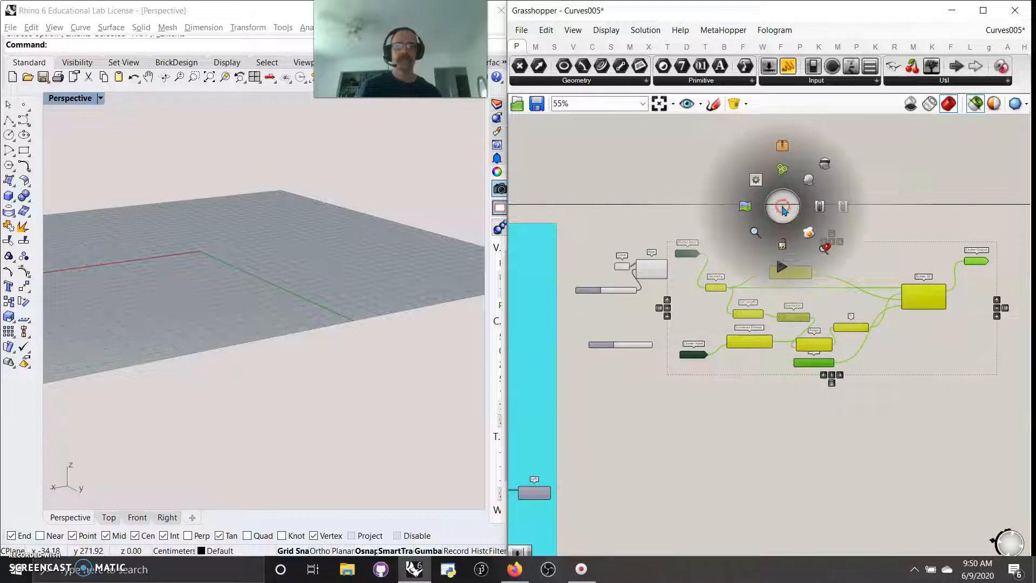
left_click(774, 150)
- Move the cluster closer to Pipe, and connect Pipe to its Geometry input and the number slider to its Domain end input
scroll(828, 304, "up", 5)
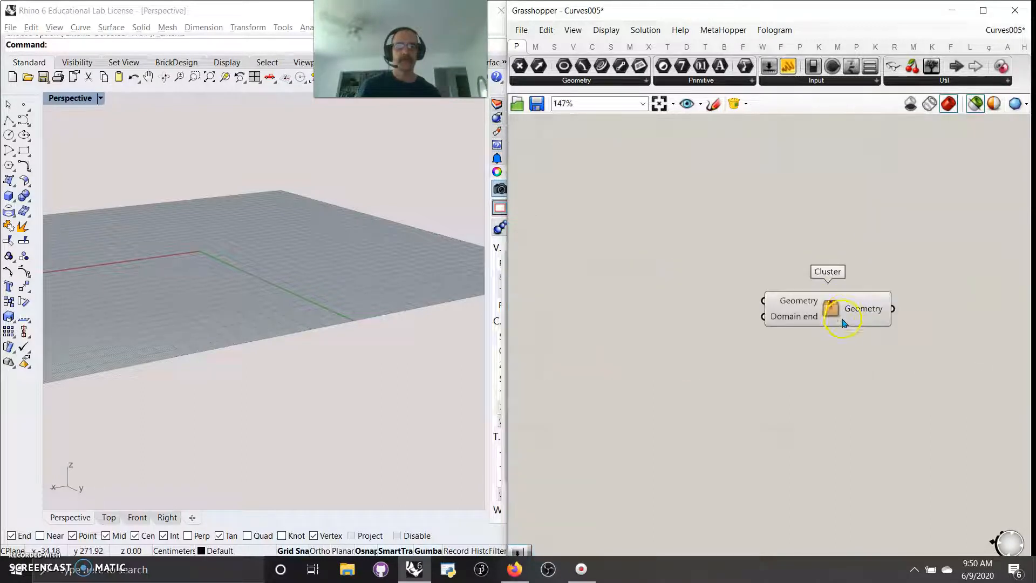
left_click_drag(833, 309, 763, 260)
right_click_drag(634, 299, 798, 350)
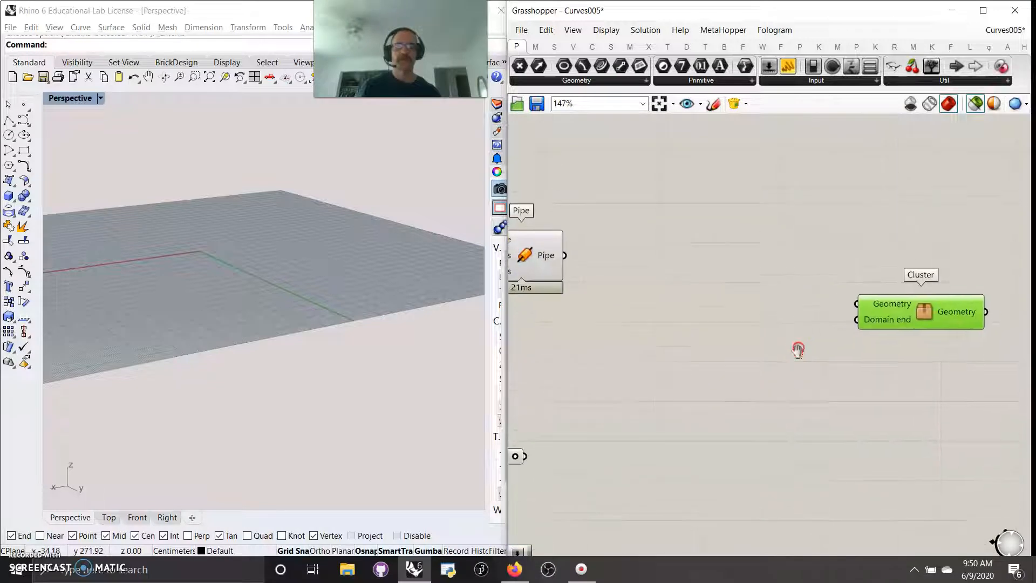
left_click_drag(924, 314, 751, 330)
left_click(573, 257)
left_click_drag(561, 258, 683, 318)
right_click_drag(628, 404, 762, 333)
left_click_drag(657, 385, 815, 264)
right_click_drag(920, 348, 782, 351)
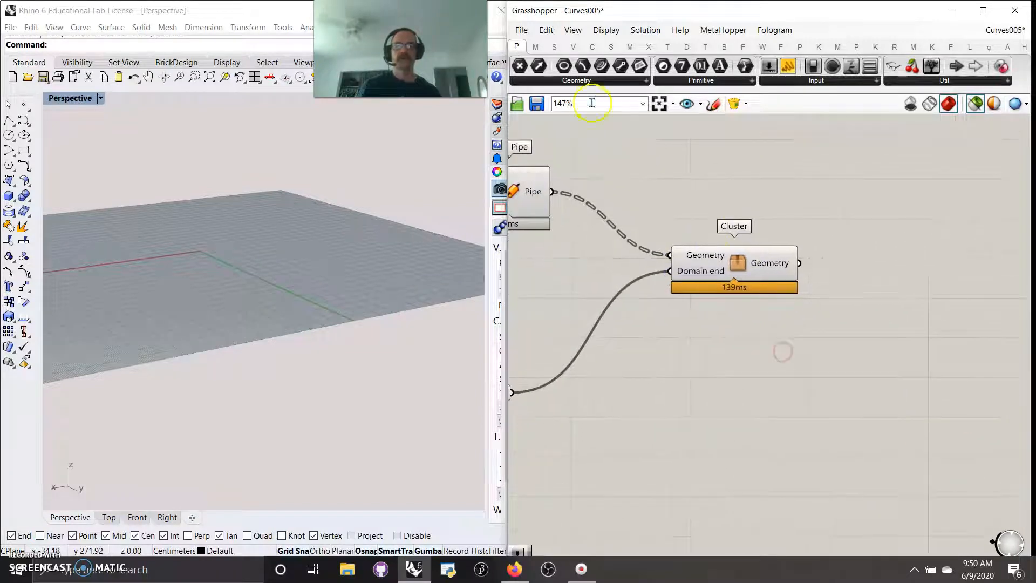
- Add a Geometry parameter on the cluster's output and lower the Domain end slider to test the rotation
left_click(577, 80)
left_click_drag(635, 260, 879, 264)
left_click_drag(799, 263, 859, 264)
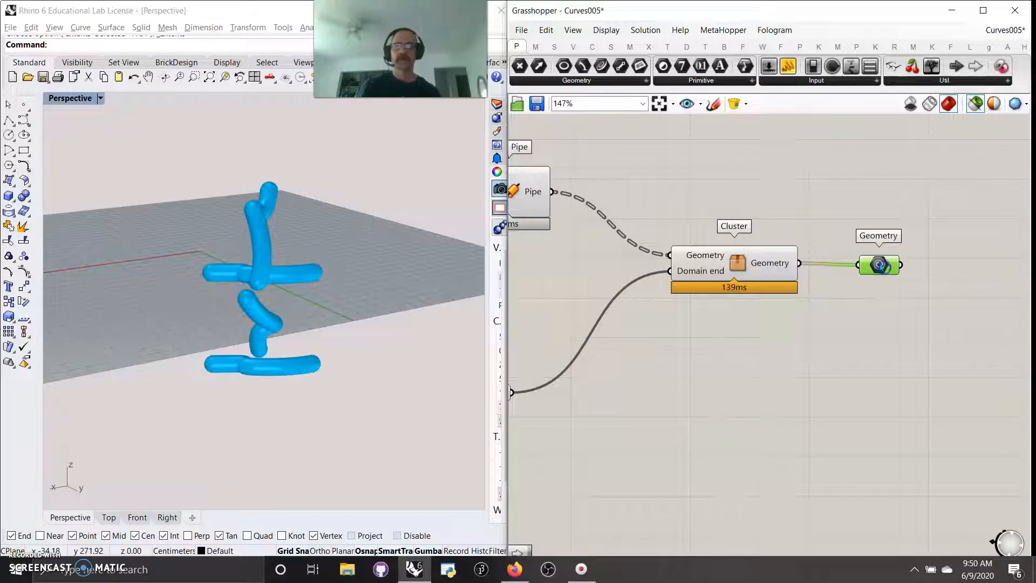
right_click_drag(681, 354, 847, 301)
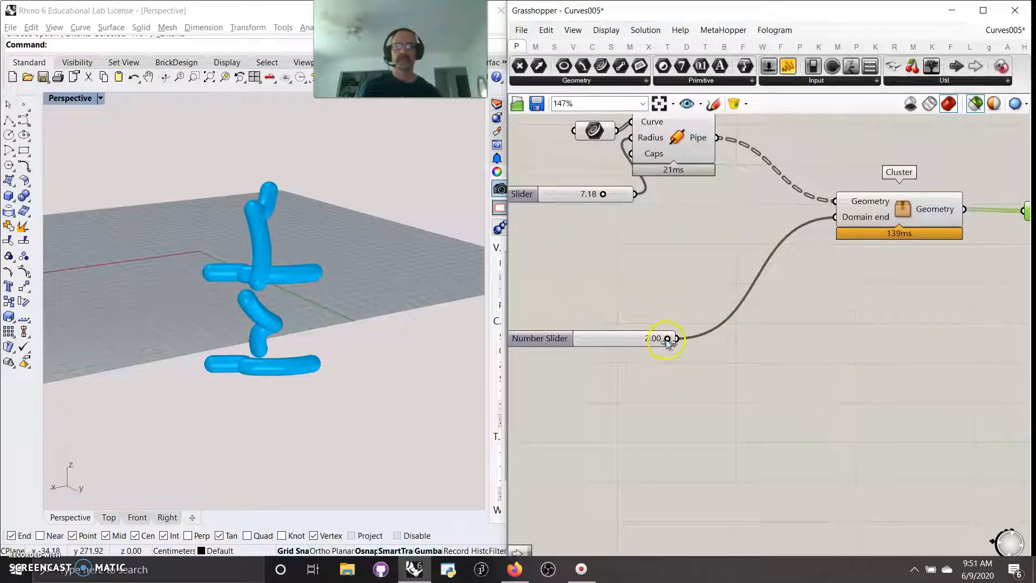
left_click_drag(635, 340, 620, 340)
- Start creating a user object from the selected cluster and name it WSTransformations
right_click_drag(967, 269, 776, 349)
right_click(707, 290)
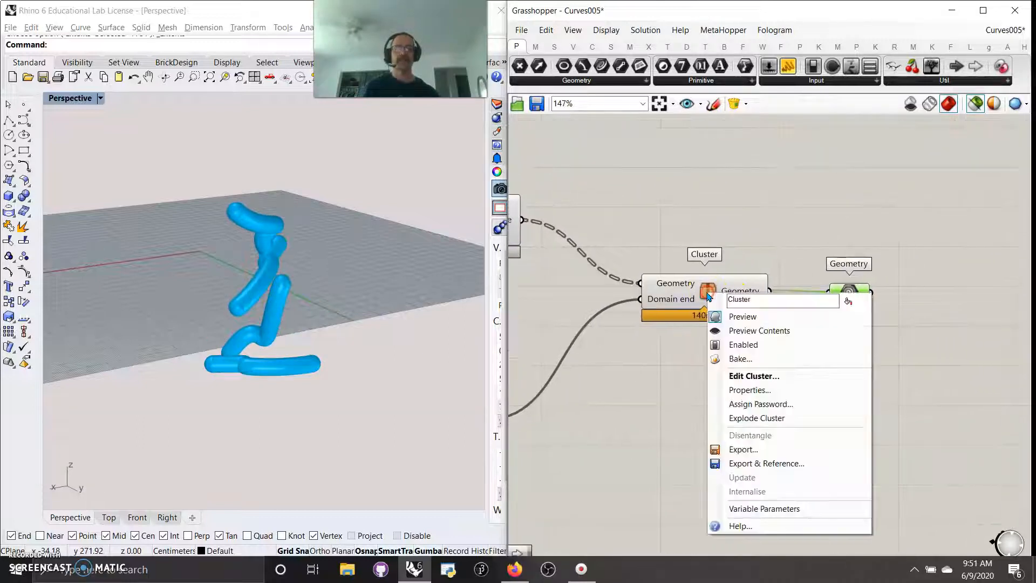
left_click(719, 346)
key("ctrl+e")
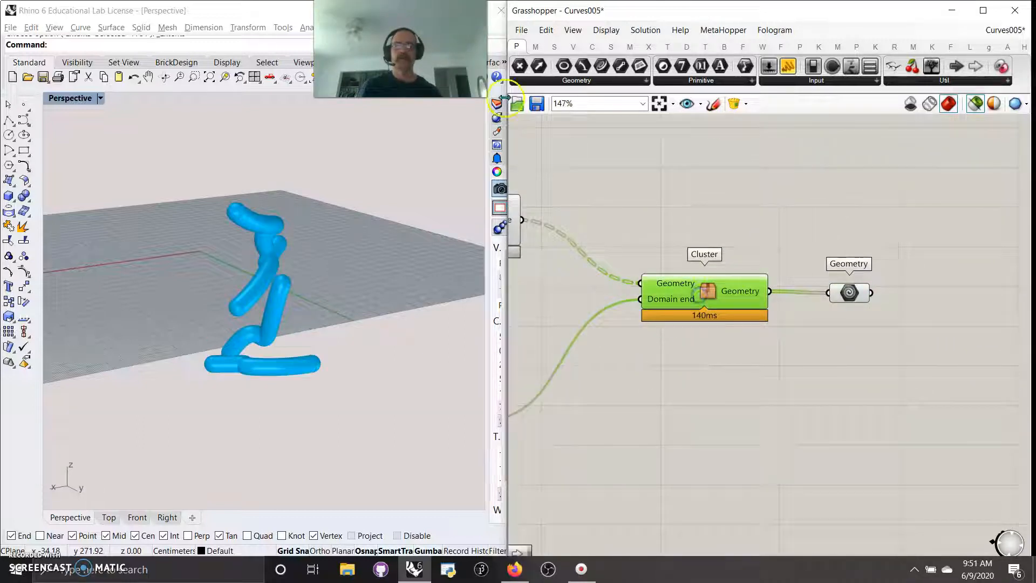
left_click(523, 30)
left_click(574, 209)
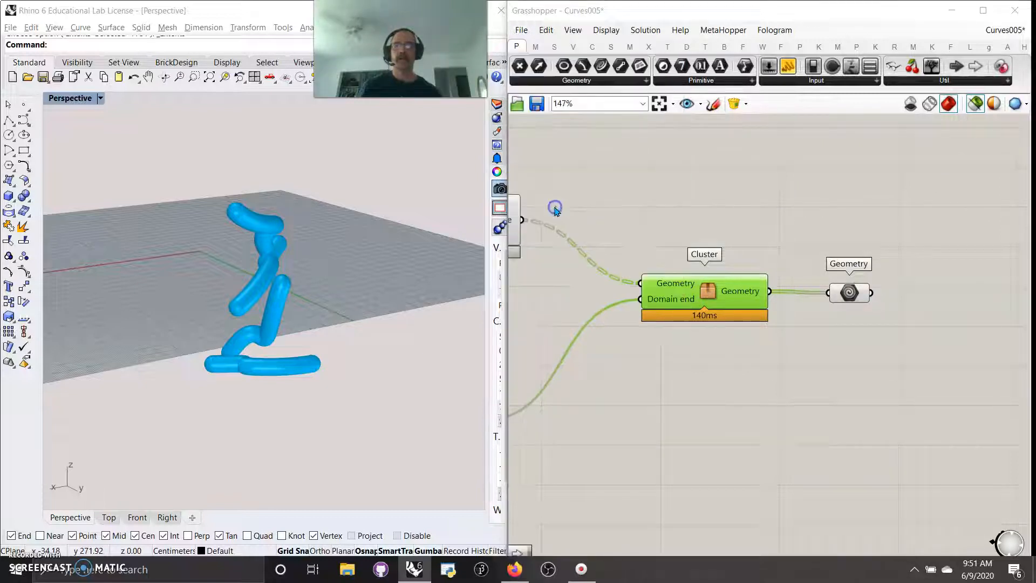
left_click(553, 119)
left_click(552, 118)
left_click_drag(558, 118, 464, 130)
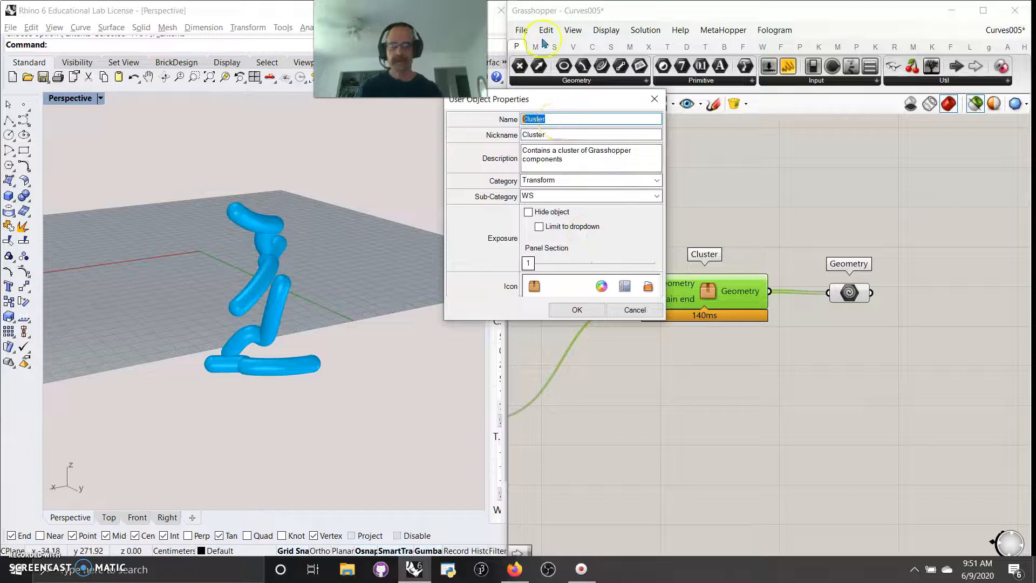
type("WSTransformations")
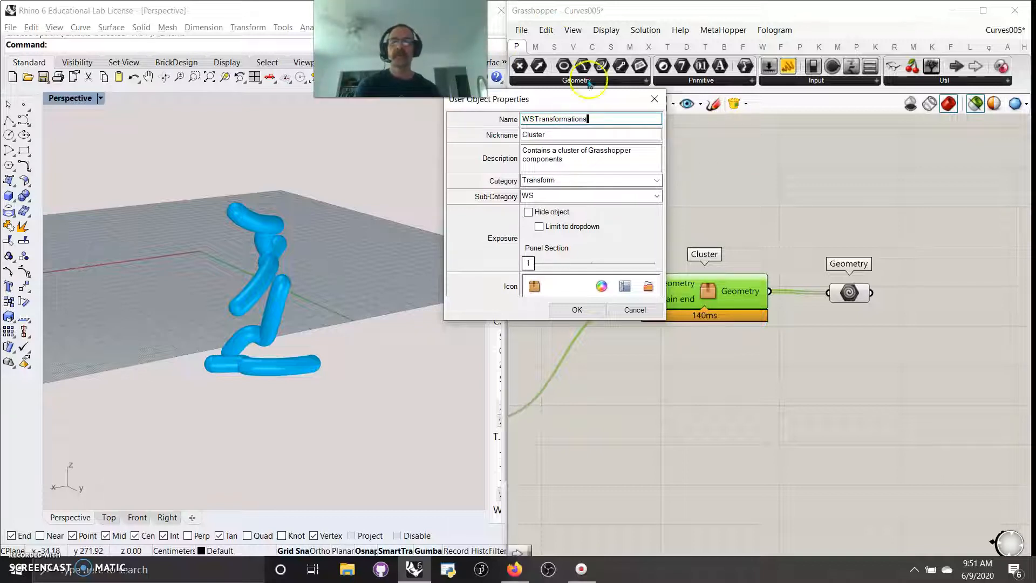
- Set the user object's nickname to YRotation and its description to "Rotate a range of geometries in the y axis"
left_click_drag(551, 135, 538, 134)
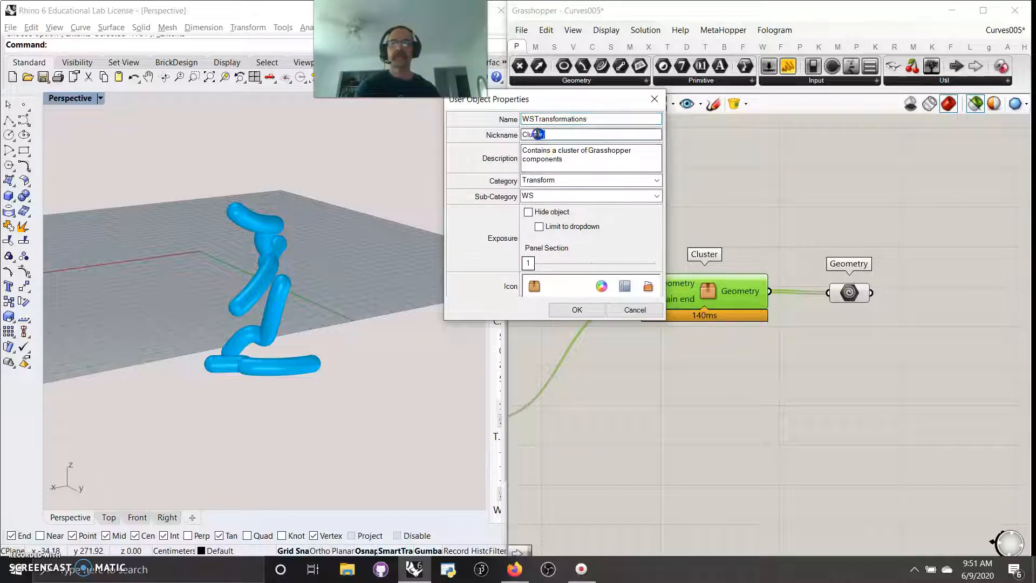
left_click(755, 186)
type("YRotation")
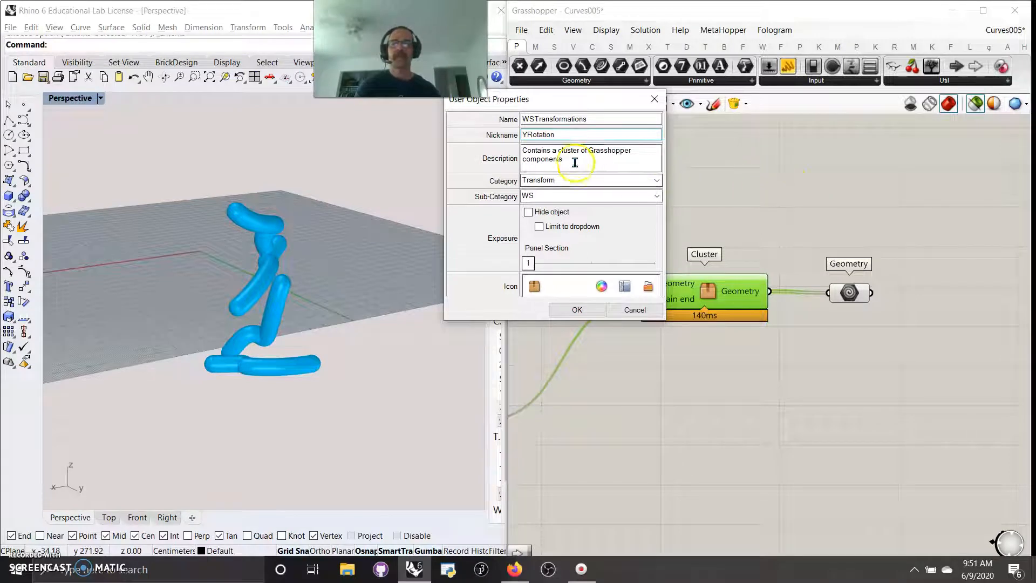
left_click_drag(572, 160, 492, 149)
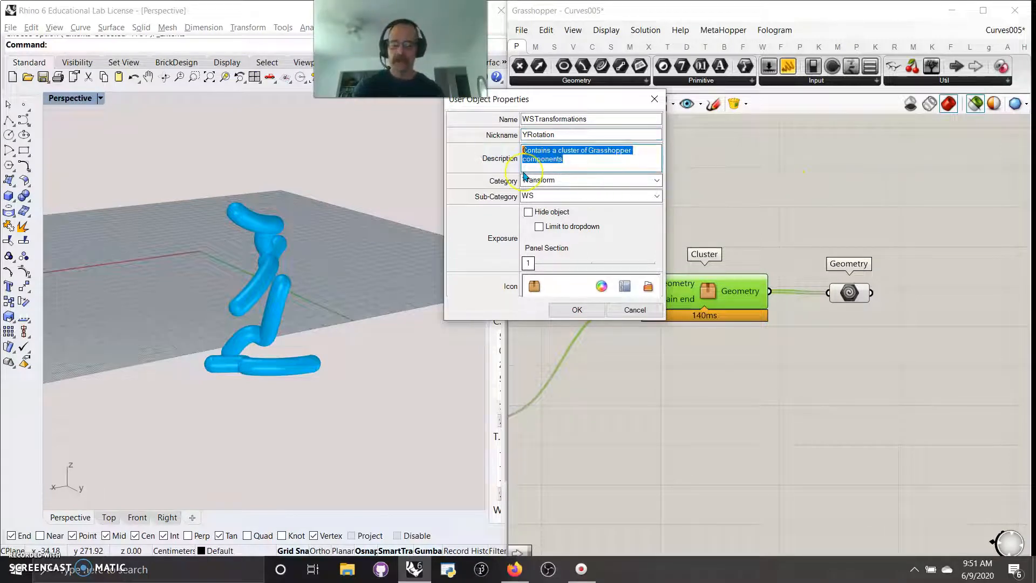
type("Rotate a range of geometries in the")
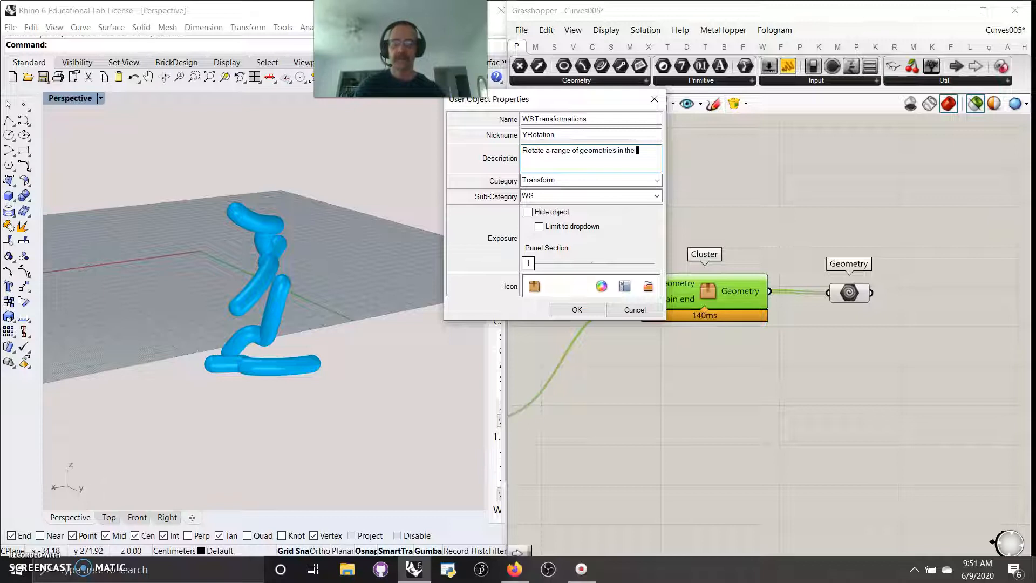
type("xis")
- Keep the Transform category and WS sub-category, assign the teal cluster icon, and create the user object
left_click(567, 184)
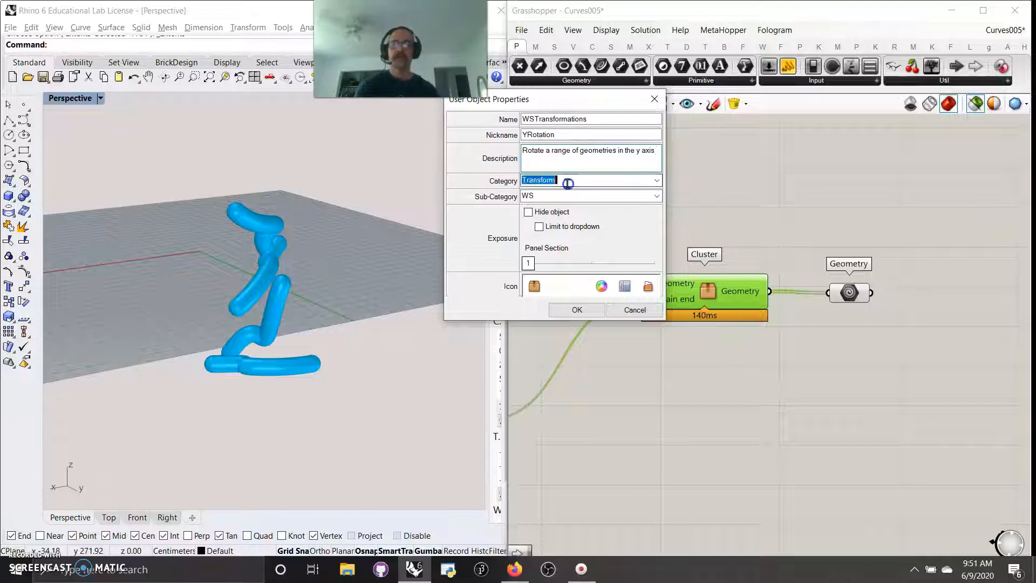
left_click(656, 181)
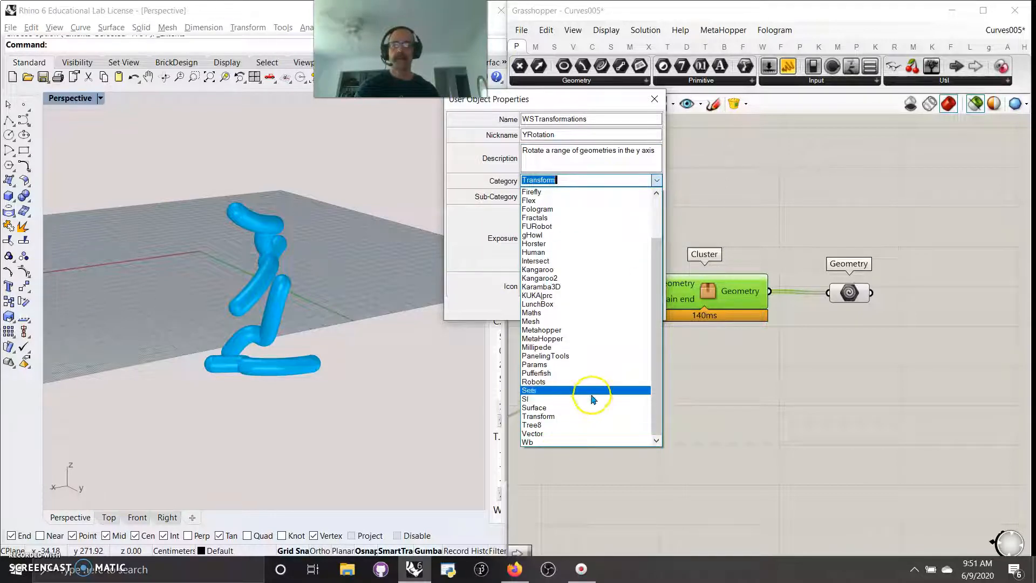
left_click_drag(658, 376, 657, 344)
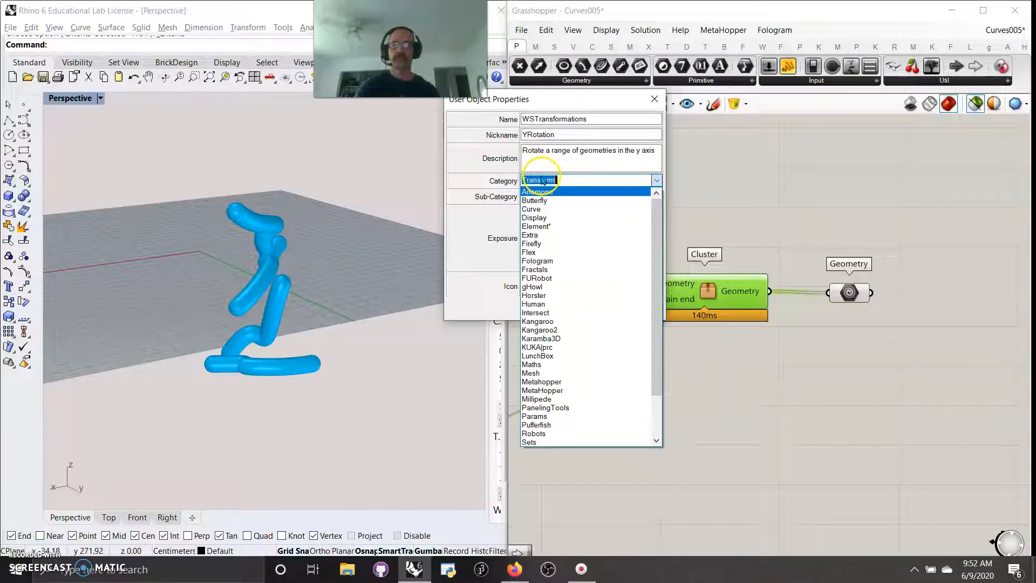
left_click(593, 180)
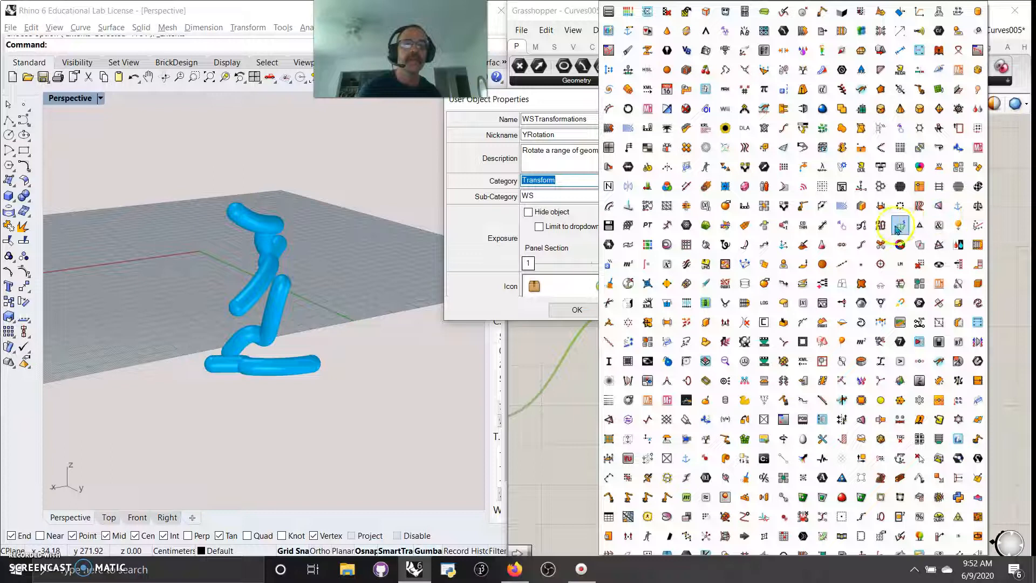
left_click(853, 242)
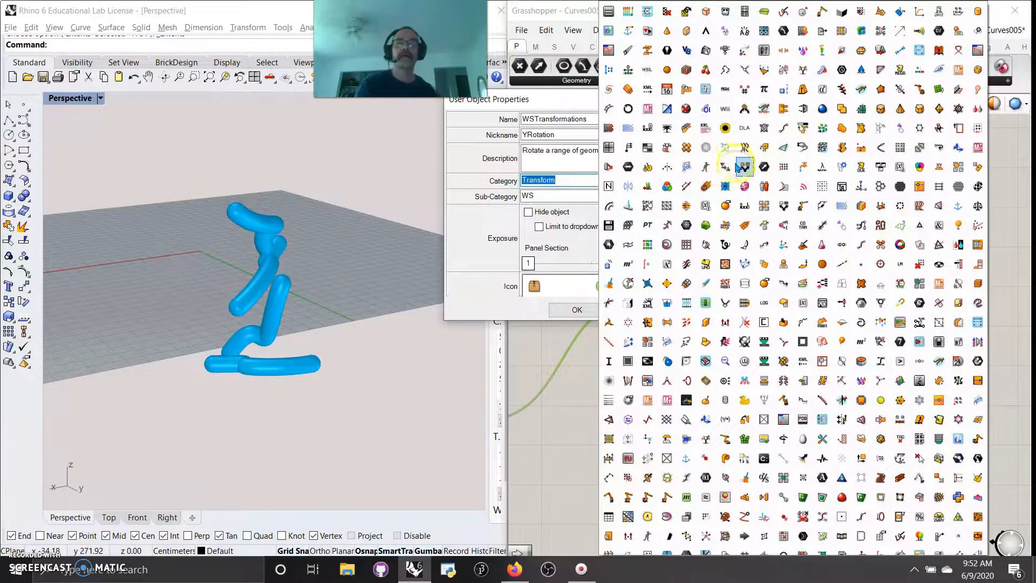
left_click(534, 291)
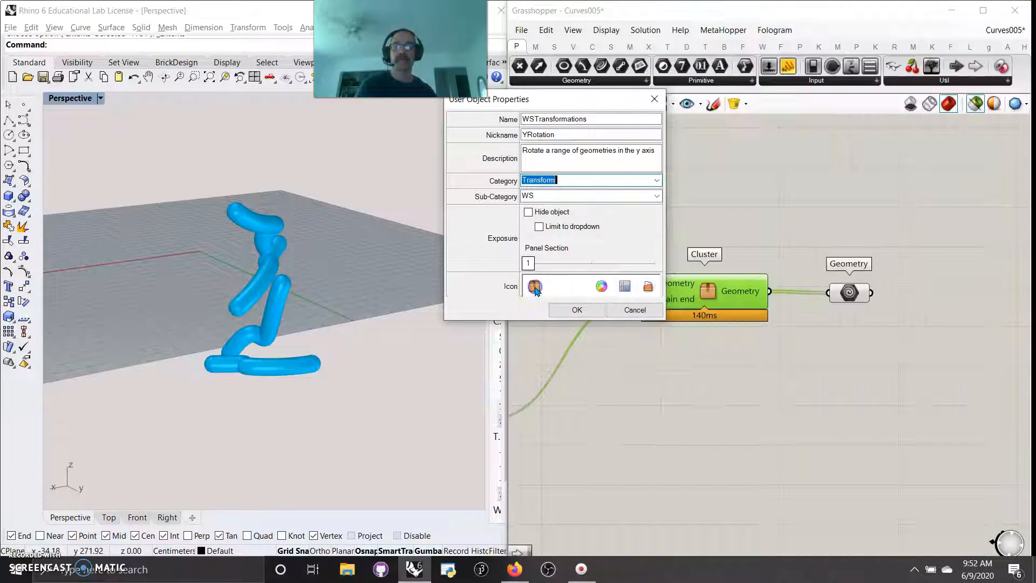
left_click(601, 286)
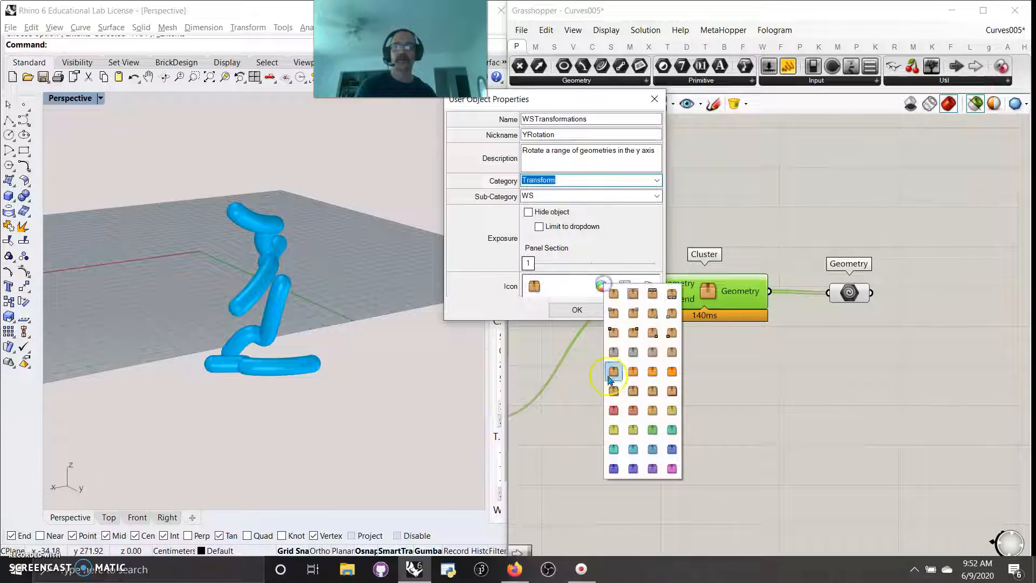
left_click(611, 452)
left_click(577, 311)
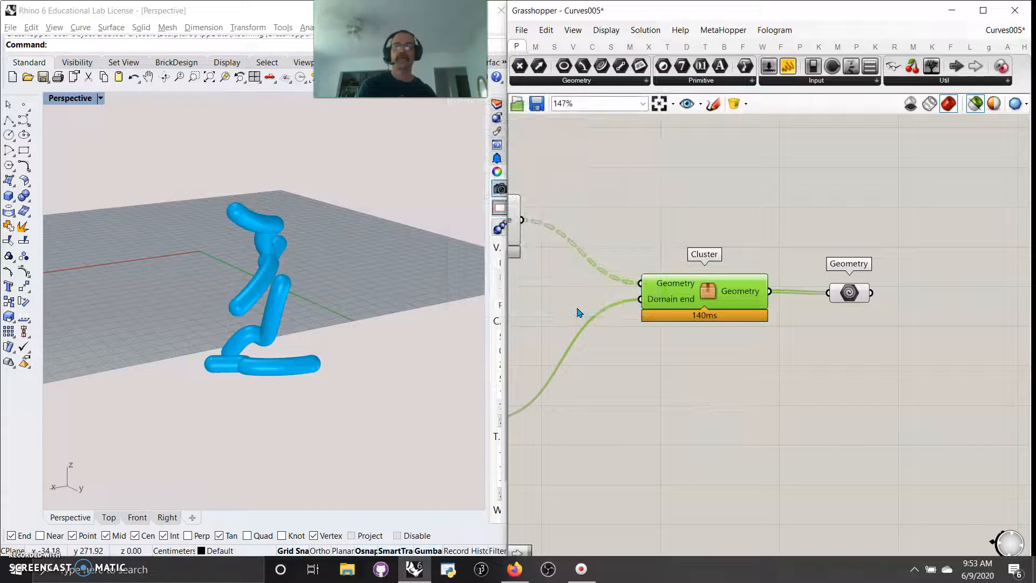
- Delete the original cluster from the canvas, keeping the pipe setup, sliders and output Geometry parameter
left_click(667, 46)
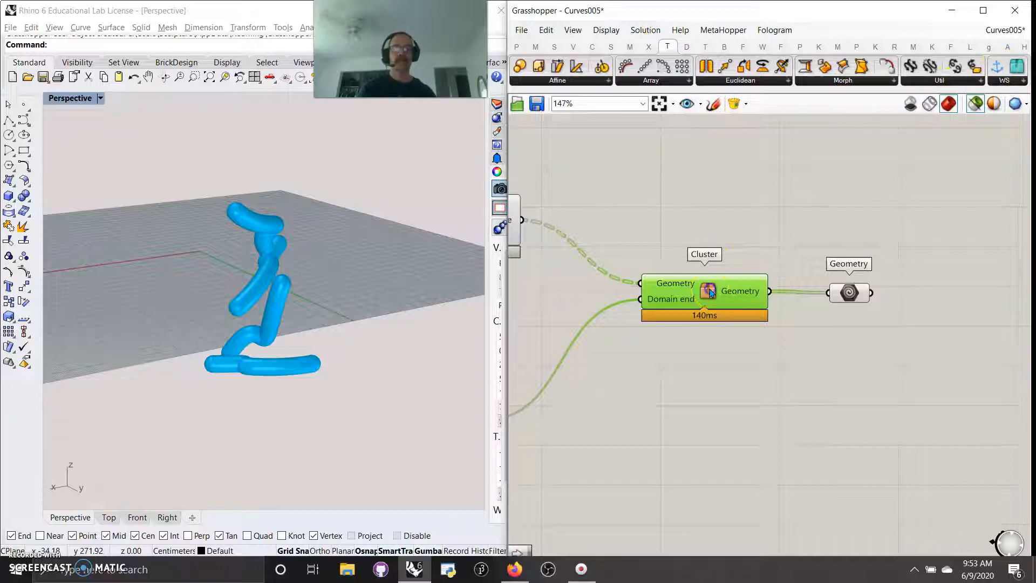
key("Delete")
right_click_drag(650, 333, 730, 324)
scroll(721, 300, "down", 3)
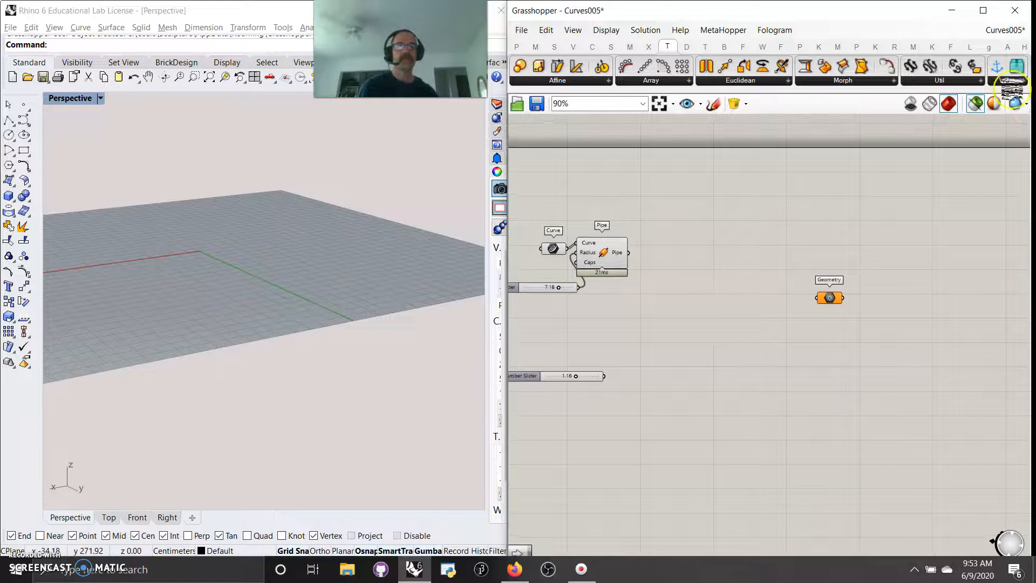
- Place the WSTransformation user object and wire the Pipe and lower number slider into it and its output into the Geometry parameter
left_click_drag(998, 73, 712, 268)
left_click_drag(633, 256, 668, 260)
left_click_drag(751, 268, 817, 298)
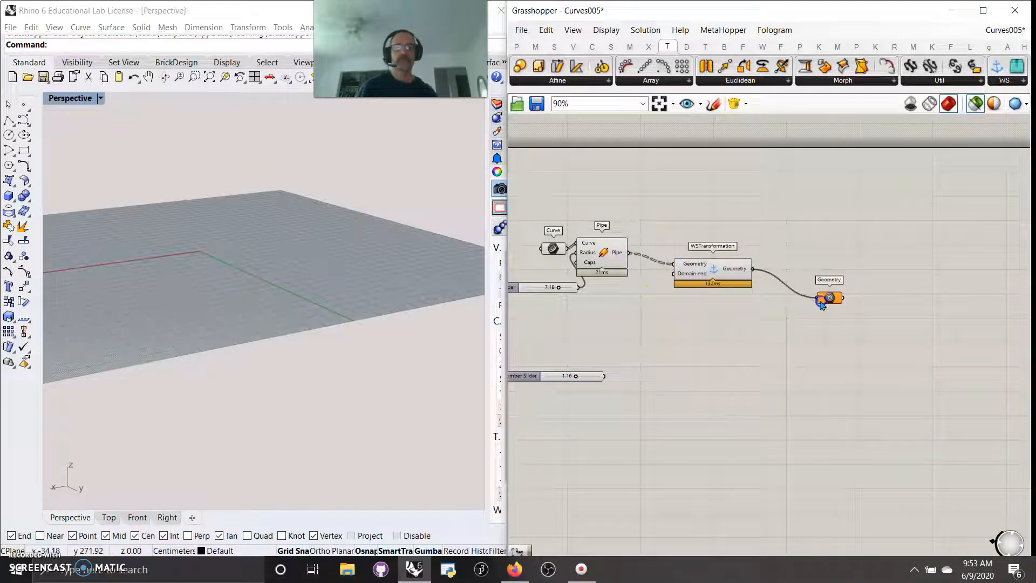
left_click_drag(602, 376, 717, 271)
left_click_drag(589, 375, 597, 320)
- Add the WSTransformations user object below, fed by the same Pipe and slider, and wire its output to a second Geometry parameter
left_click_drag(1016, 66, 708, 343)
left_click_drag(631, 264, 675, 348)
left_click_drag(747, 339, 821, 353)
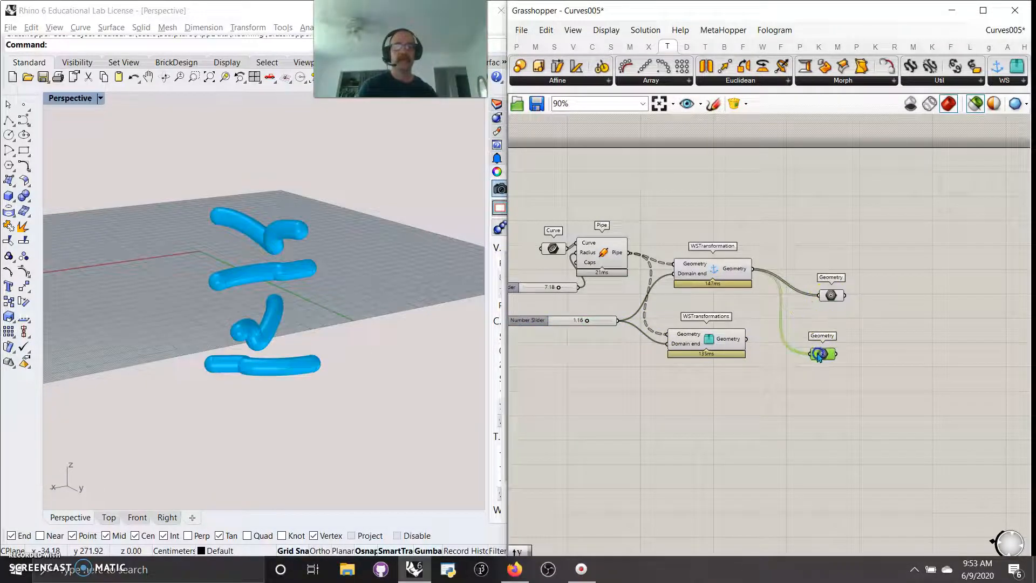
left_click_drag(746, 339, 809, 353)
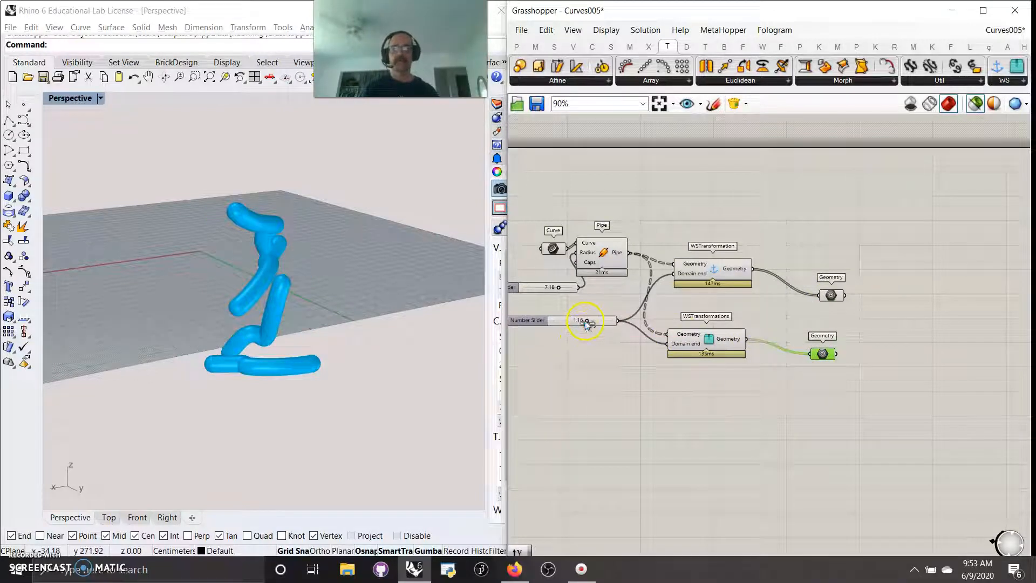
- Raise the Domain end slider to 2.00 and preview the upper WSTransformation object and its Geometry output
left_click_drag(582, 322, 620, 322)
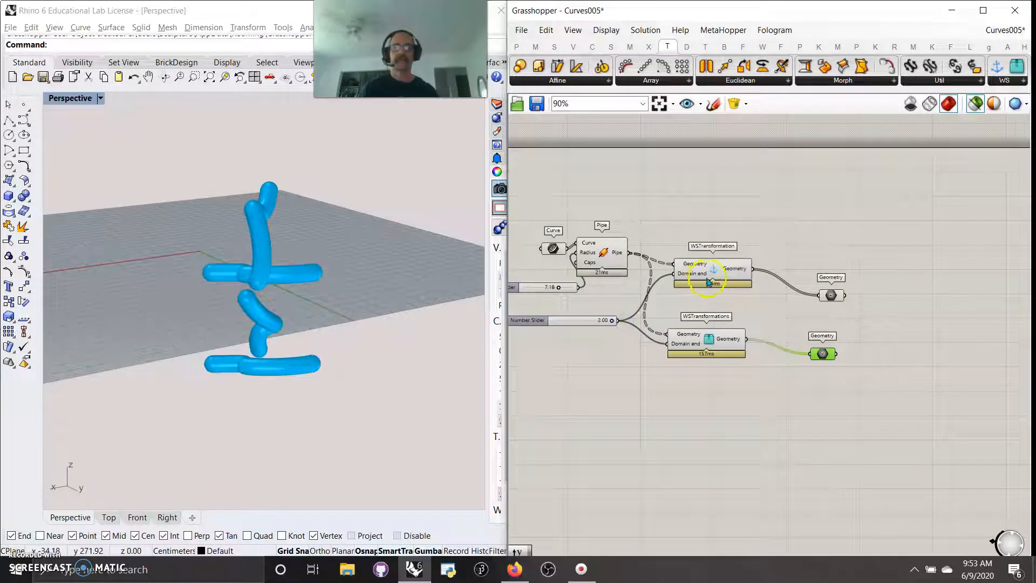
left_click(709, 281)
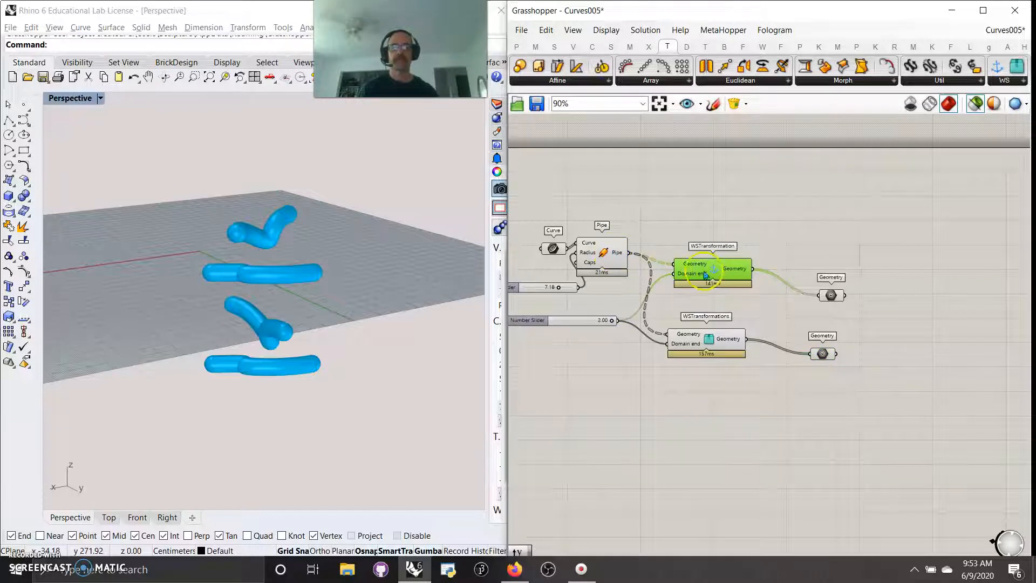
left_click_drag(704, 279, 707, 274)
left_click(831, 295)
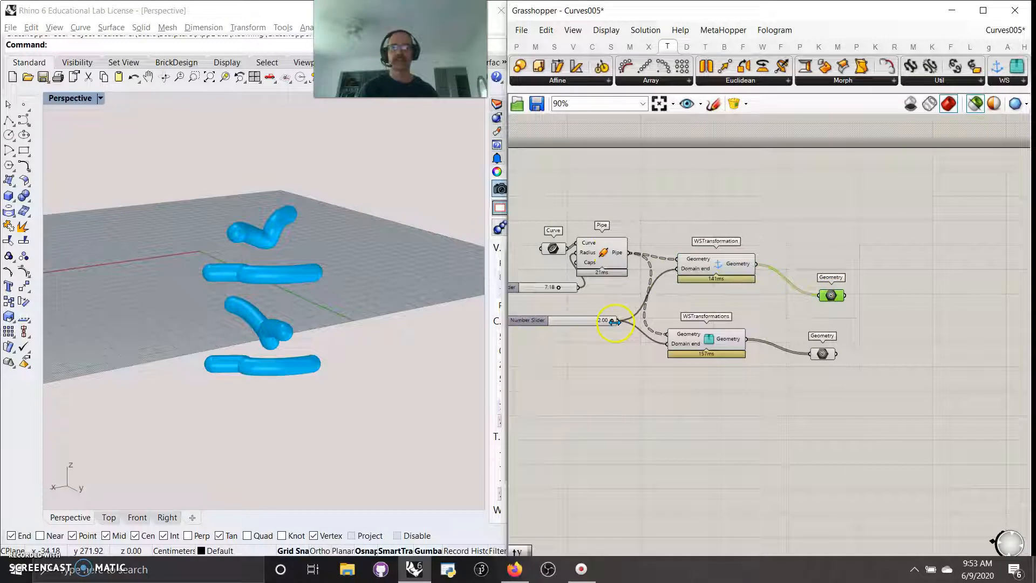
- Set the Domain end slider to 0.82 and move the WSTransformations object slightly closer beneath the upper one
scroll(611, 322, "up", 3)
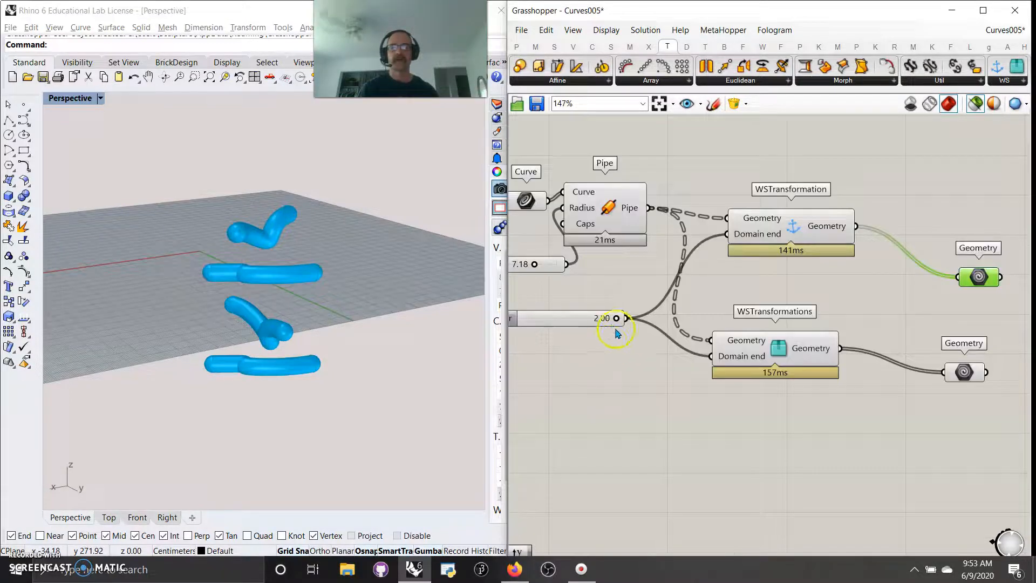
left_click_drag(617, 320, 546, 325)
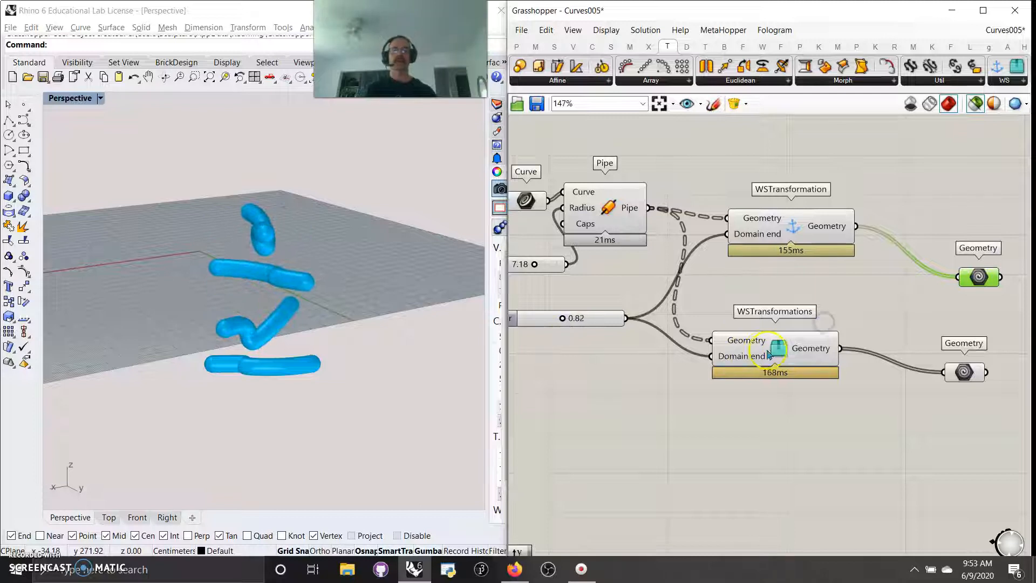
left_click(787, 352)
left_click_drag(786, 351, 813, 331)
scroll(793, 342, "down", 3)
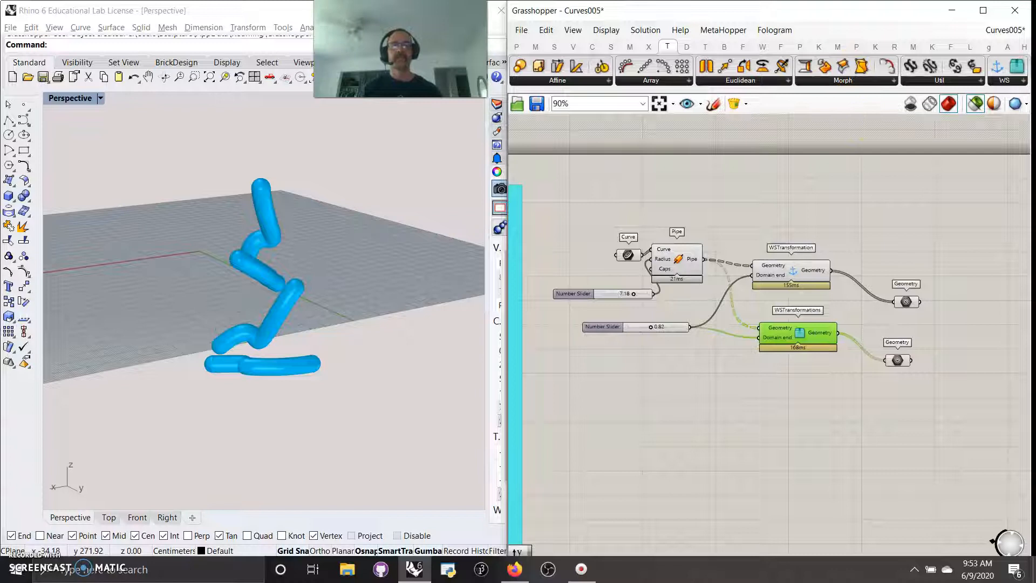
- Group all the components of the user object test, from the Curve and sliders to both Geometry outputs
left_click(749, 204)
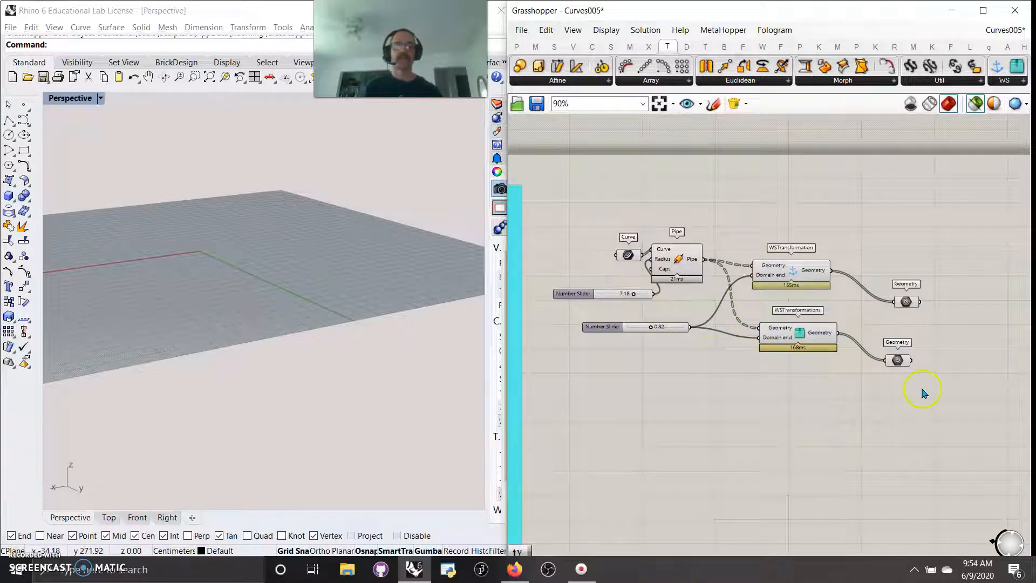
left_click_drag(946, 393, 551, 213)
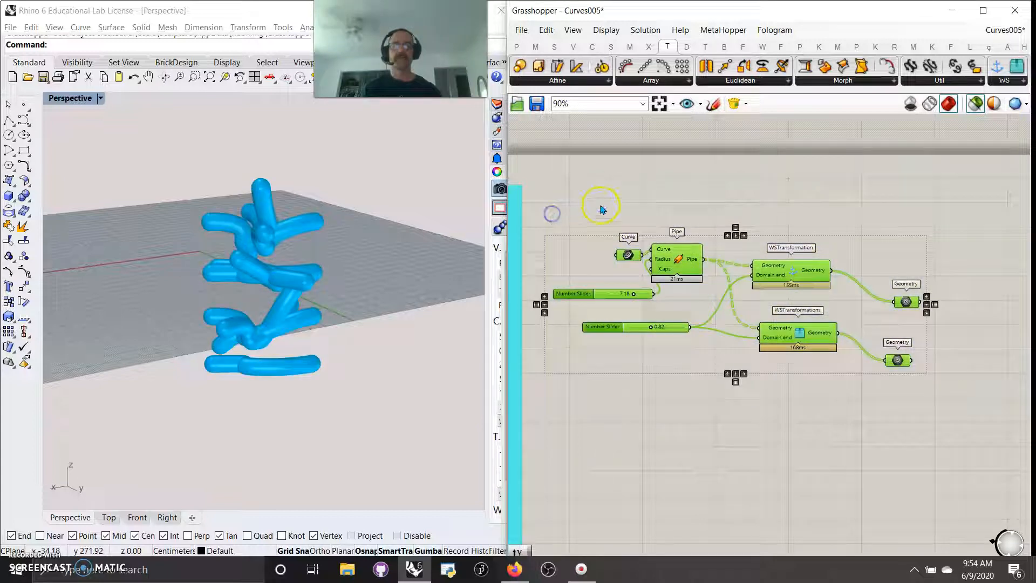
right_click(602, 209)
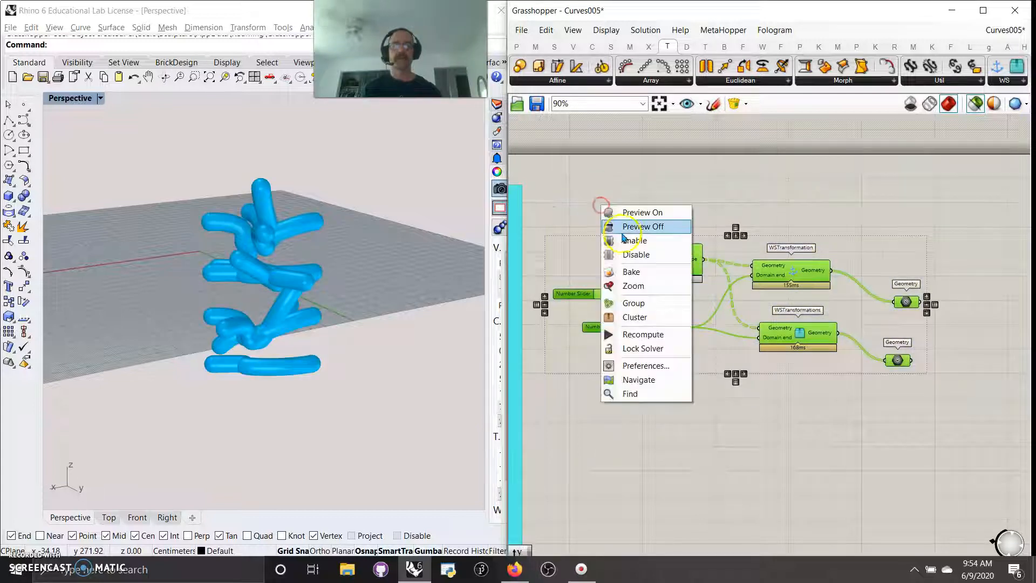
left_click(640, 309)
- Change the new group's colour to cyan to match the existing group beside it
right_click(699, 299)
mouse_move(735, 433)
left_click_drag(935, 430, 1019, 459)
left_click(636, 444)
- Move the new group up against the upper edge of the existing cyan group, aligning their tops
left_click_drag(740, 348, 738, 314)
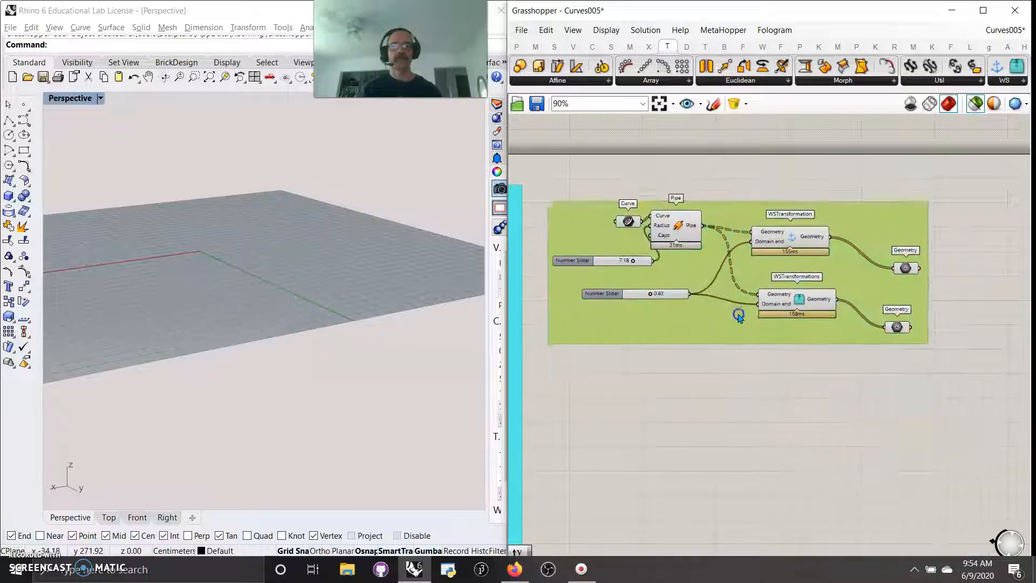
scroll(638, 360, "down", 3)
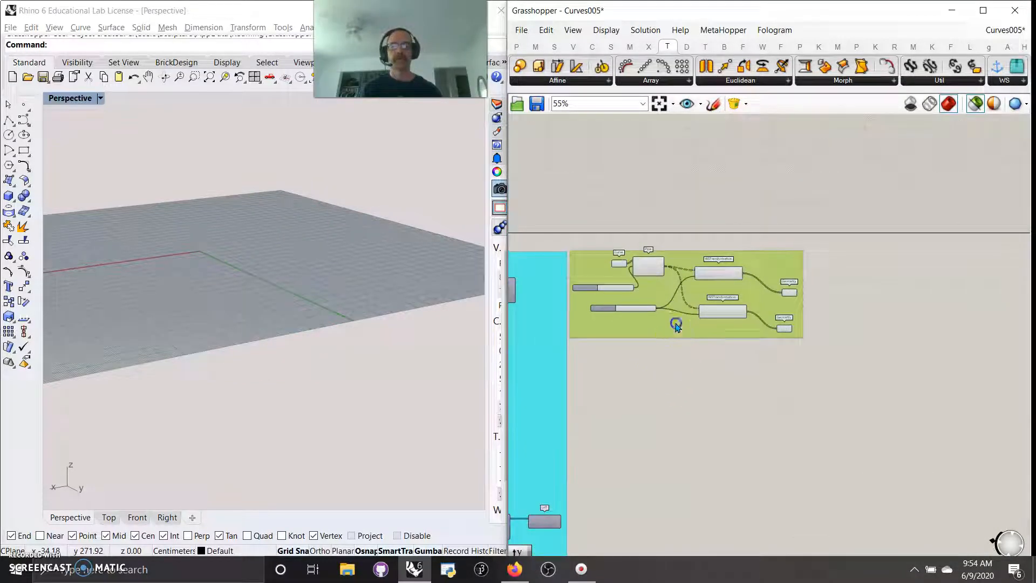
left_click_drag(675, 323, 673, 324)
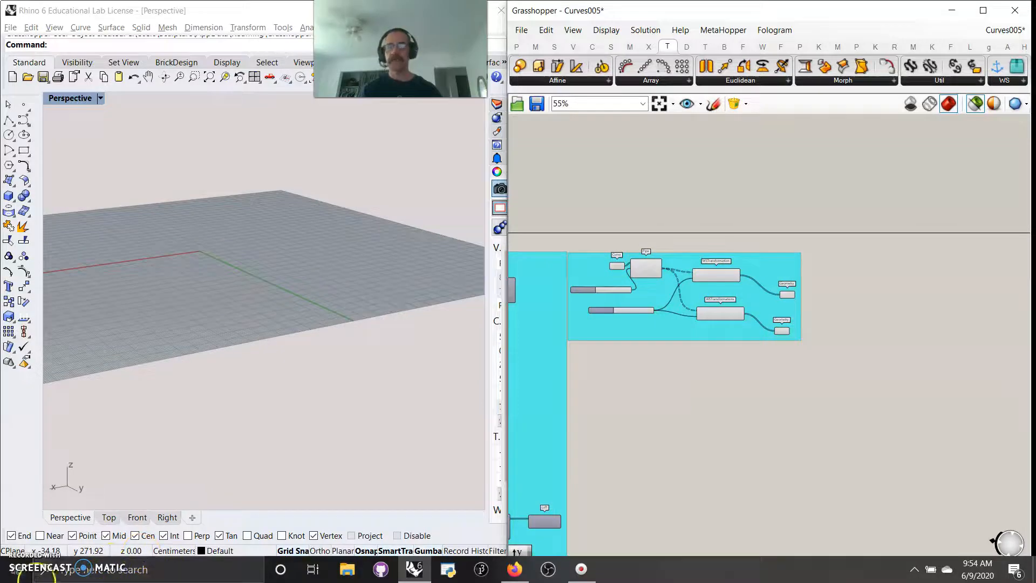